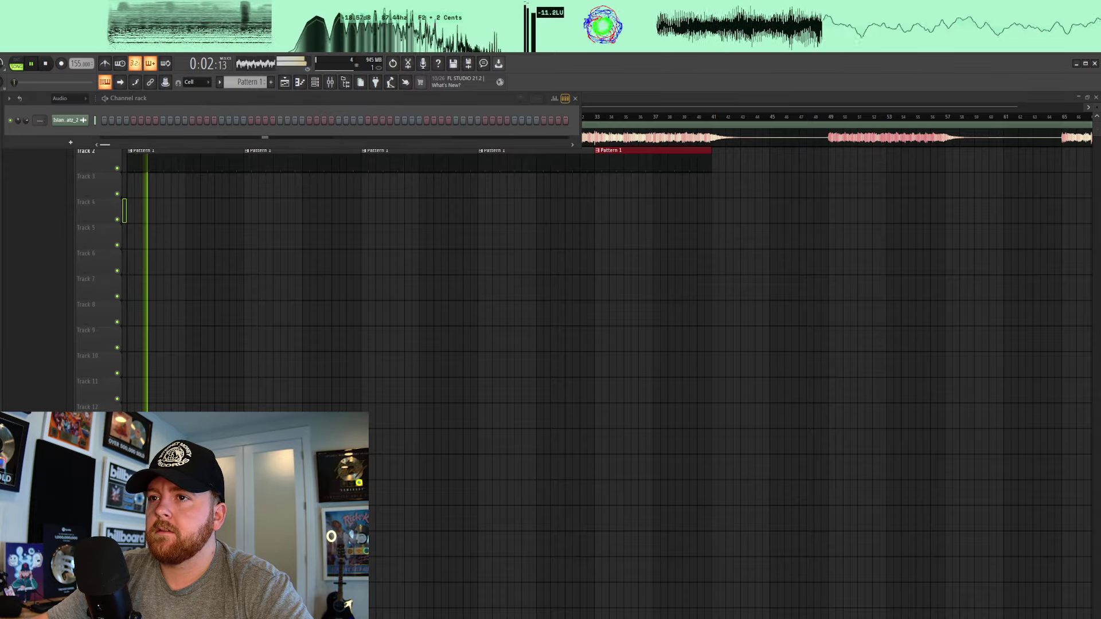
- Add the Southside Clap 2.0 sample as a channel and move the Sampler channel's step pattern onto it during playback
drag(68, 138, 69, 136)
key(space)
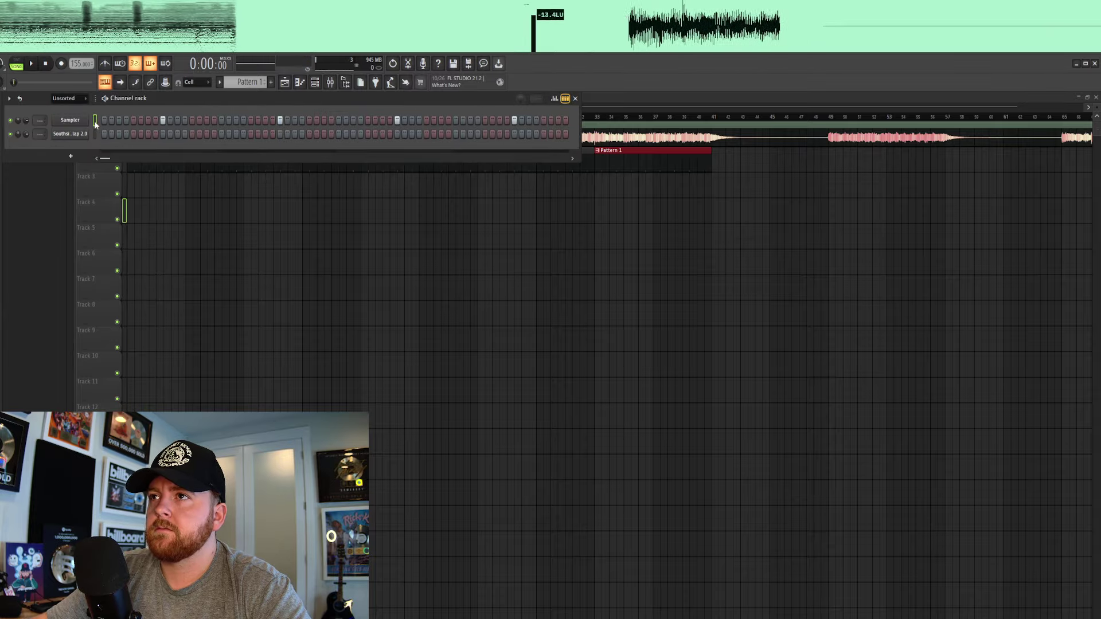
key(space)
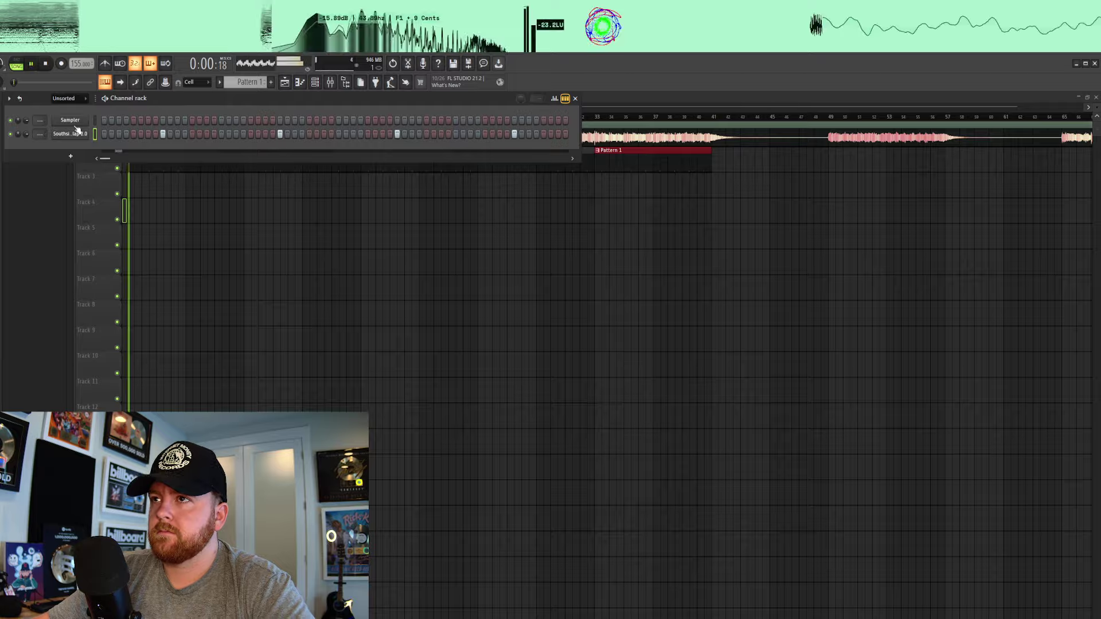
- Delete the empty Sampler channel and show all channels in the channel rack
right_click(90, 117)
click(138, 228)
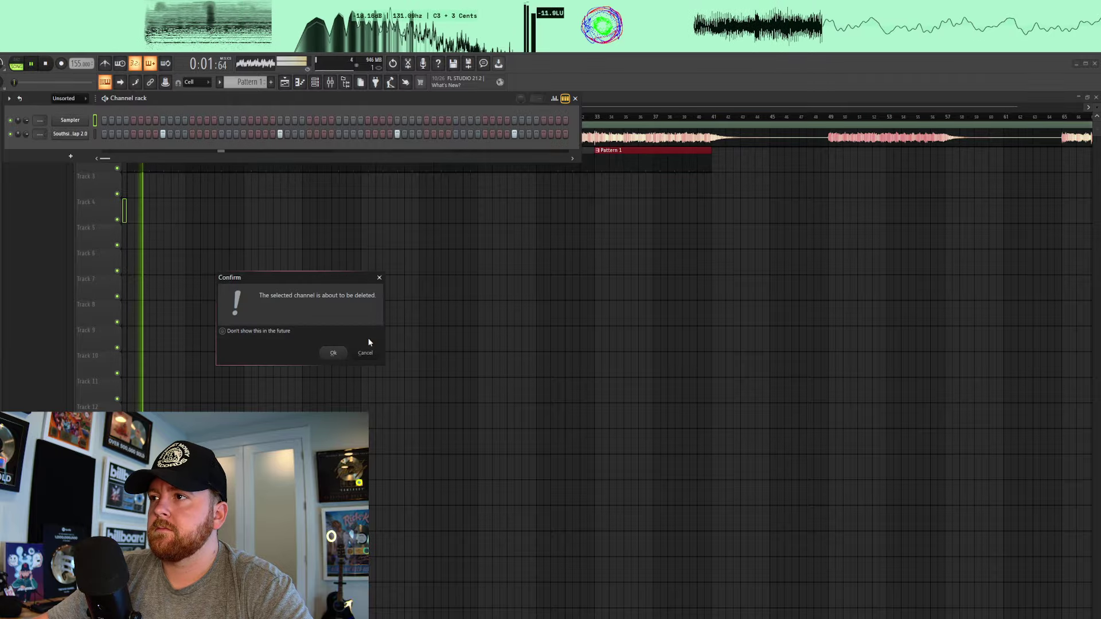
click(336, 353)
click(72, 101)
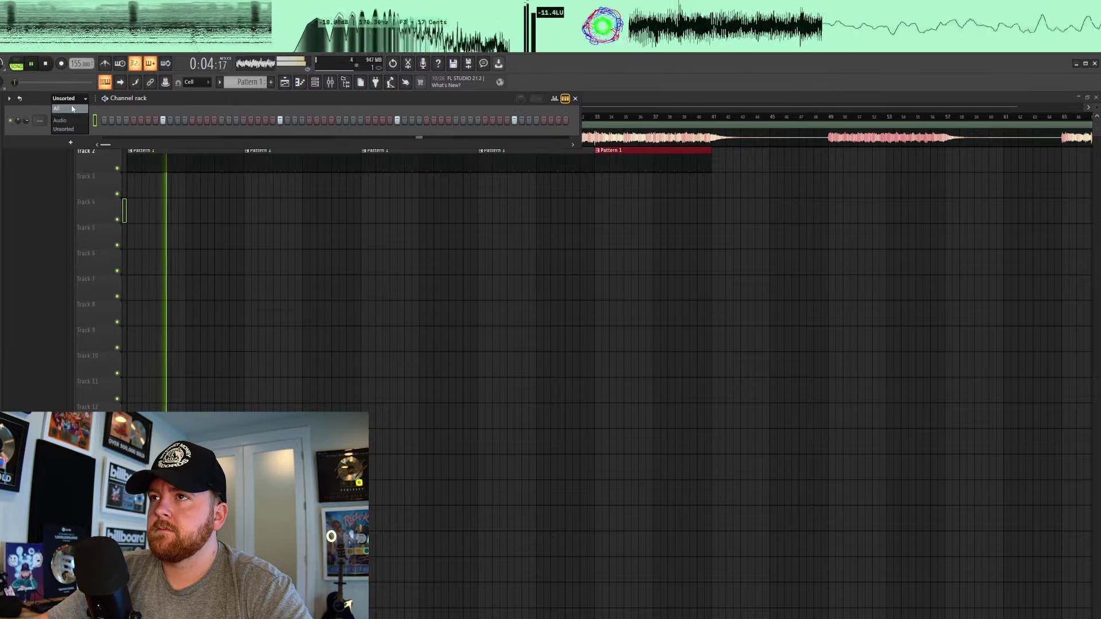
click(71, 108)
- In the clap's piano roll, add extra C5 notes on the second eighth of bars 4 and 8 and the last eighth of bar 8
right_click(70, 134)
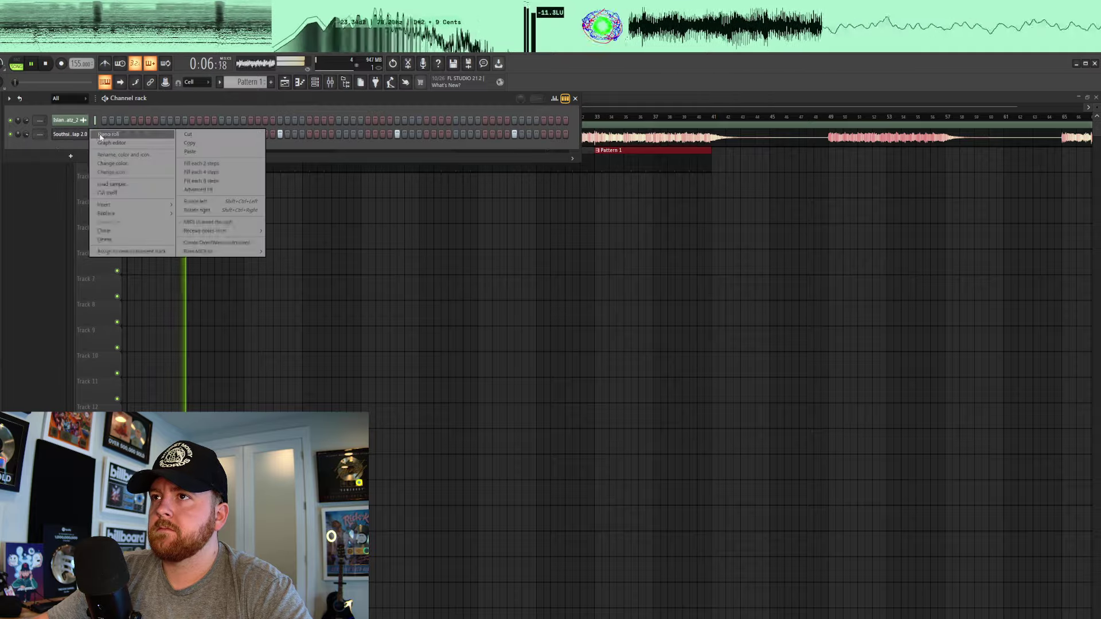
click(112, 137)
scroll(573, 298, up, 2)
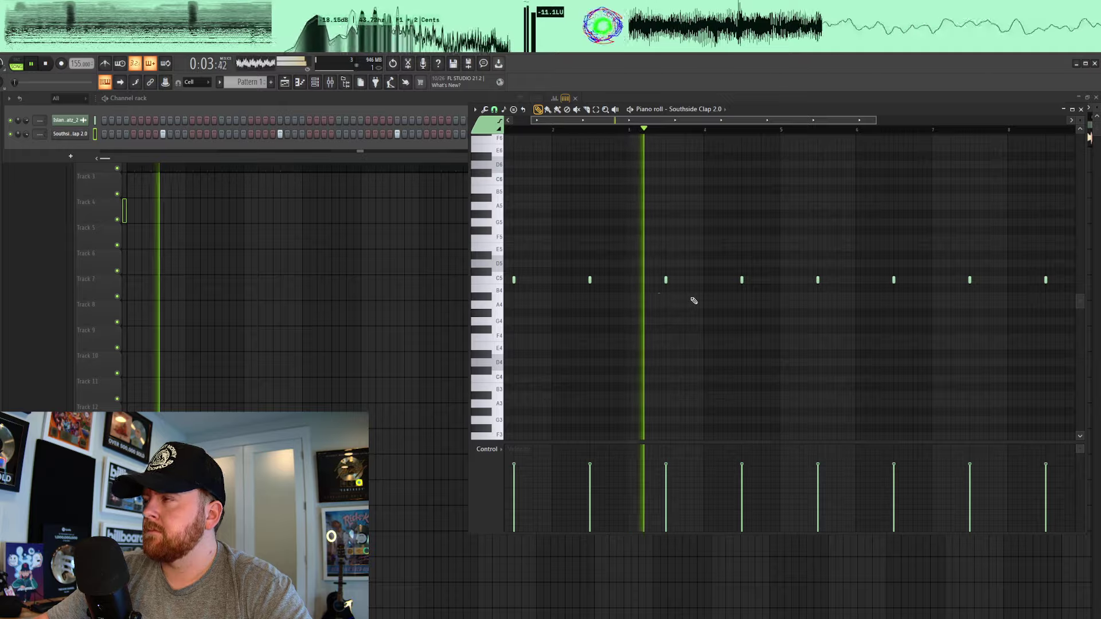
click(717, 280)
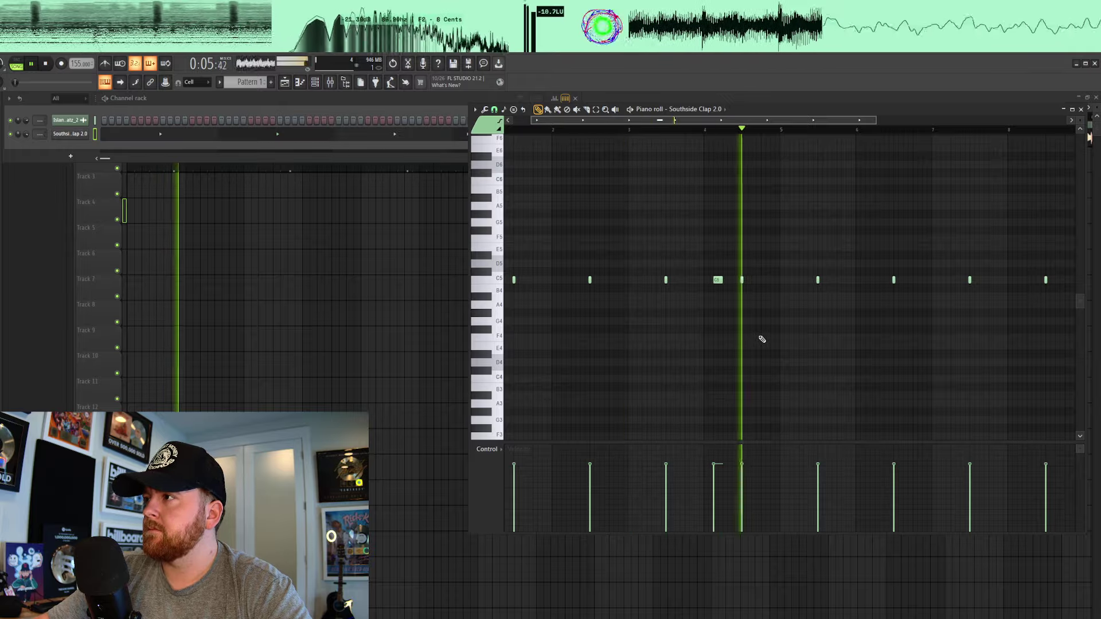
scroll(762, 339, down, 2)
scroll(796, 296, up, 2)
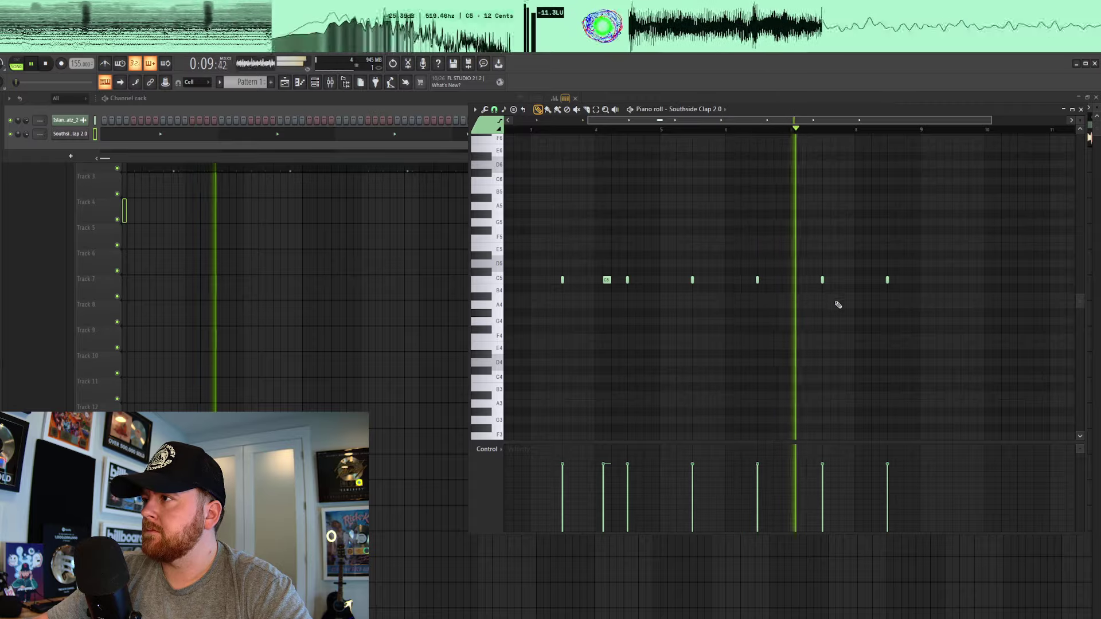
click(864, 280)
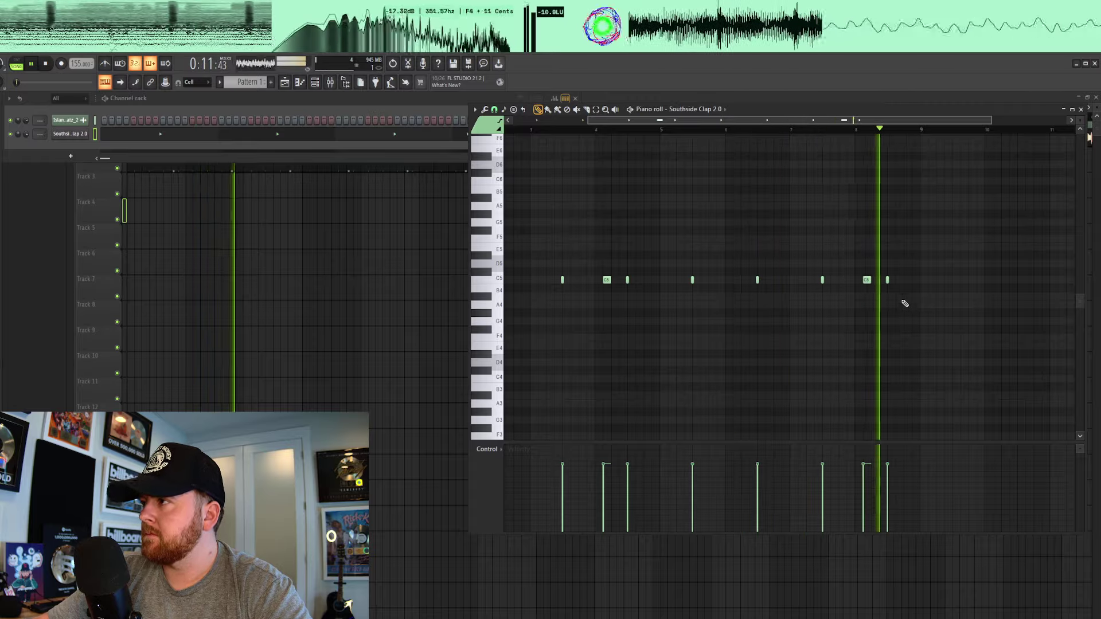
click(915, 280)
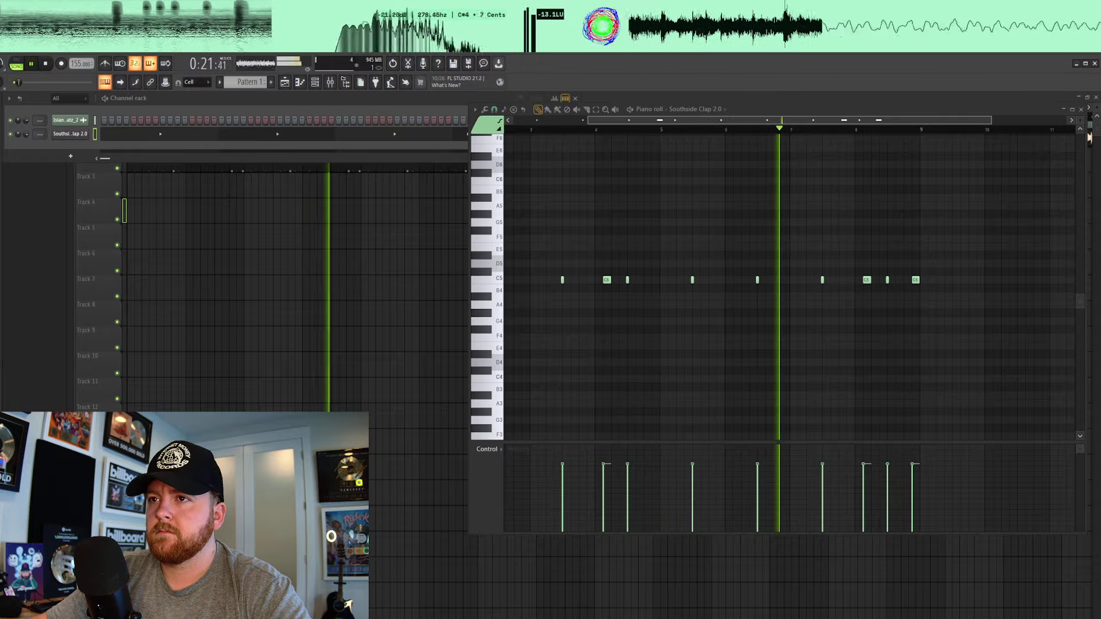
- Add the HH - Hit1 (okayypablo) hi-hat sample as a new channel and fill each 2 steps
drag(13, 211, 72, 147)
right_click(76, 148)
click(193, 177)
- Change the time setting in the hi-hat sampler's time stretching options
click(77, 148)
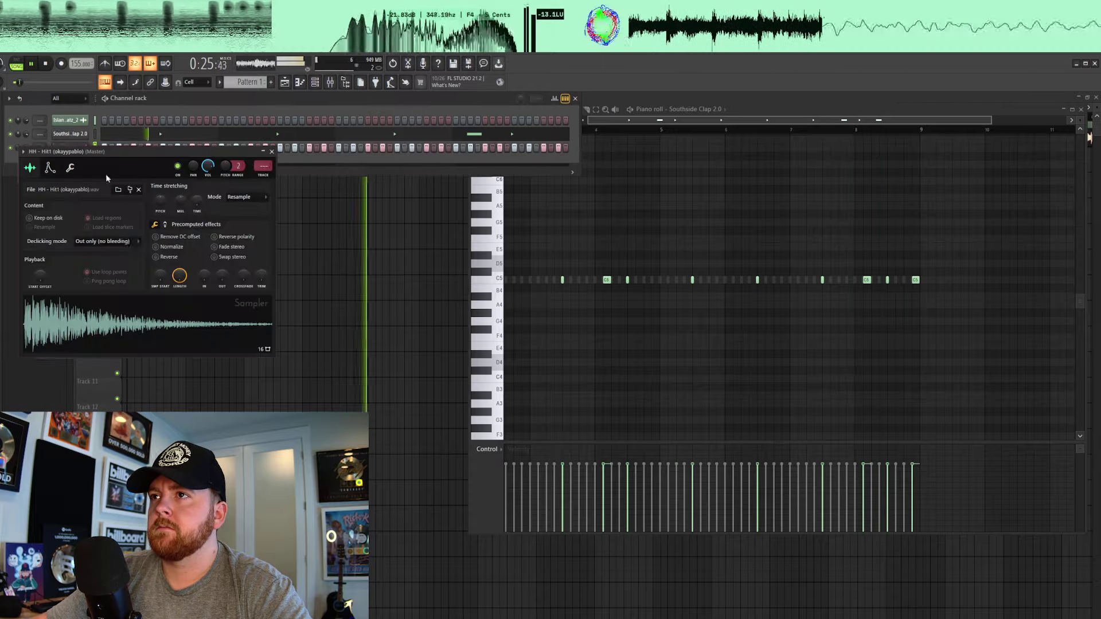
right_click(197, 202)
click(207, 210)
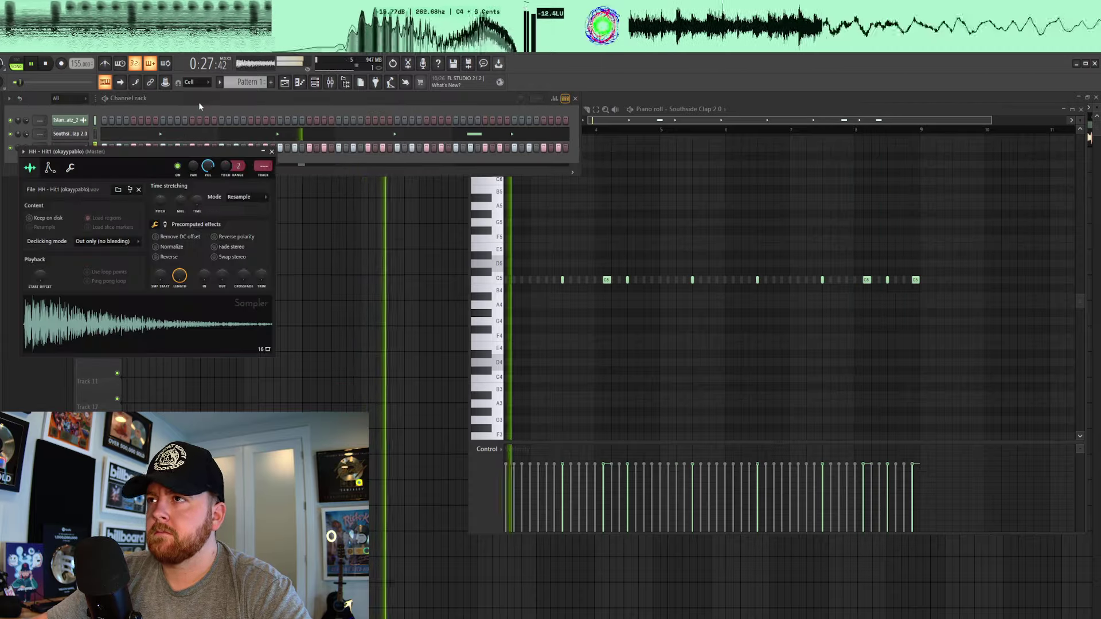
click(199, 102)
- In the hi-hat's piano roll, select all notes, extend them with quick legato and clear the note selection
right_click(74, 149)
click(109, 149)
key(ctrl+a)
key(ctrl+l)
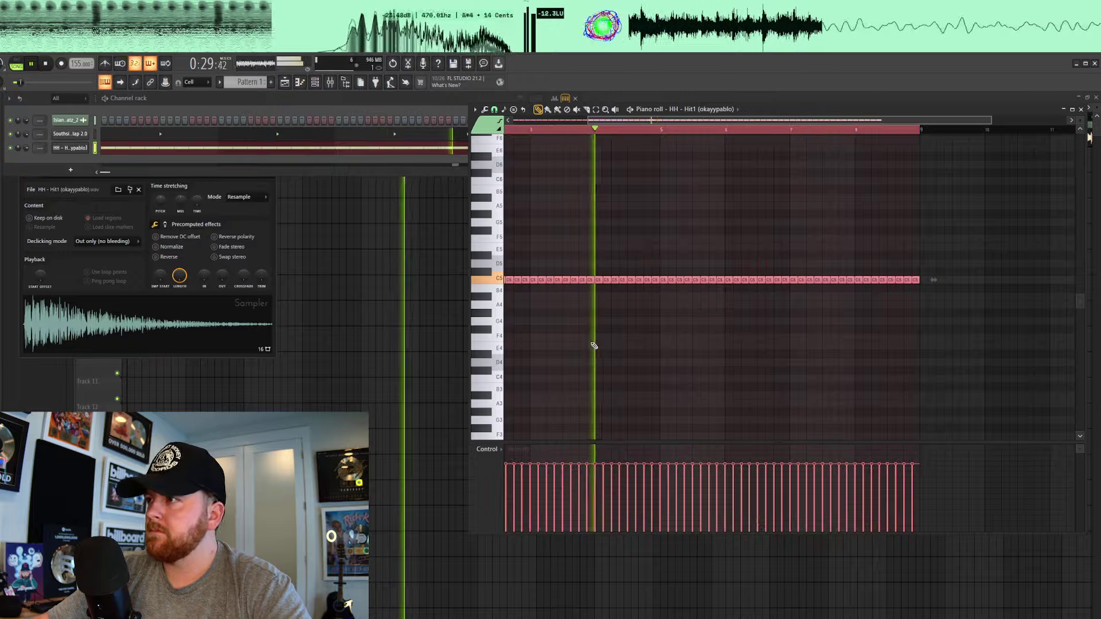
drag(643, 121, 480, 123)
ctrl+click(554, 372)
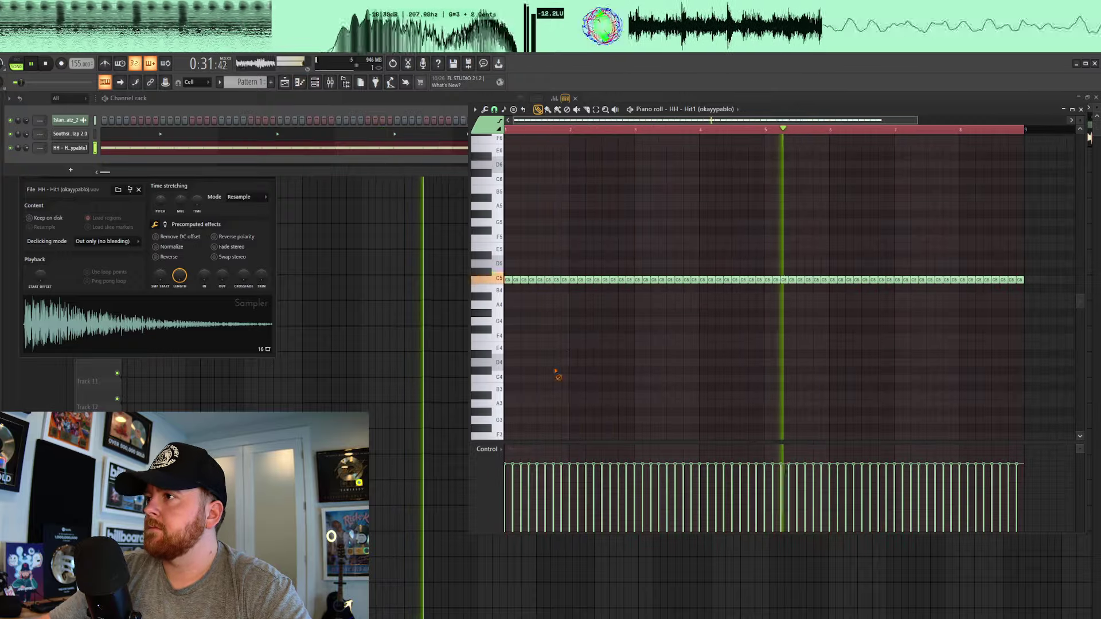
- Split the third hi-hat note of bars 1 and 3 into two half-length hits
scroll(532, 290, up, 3)
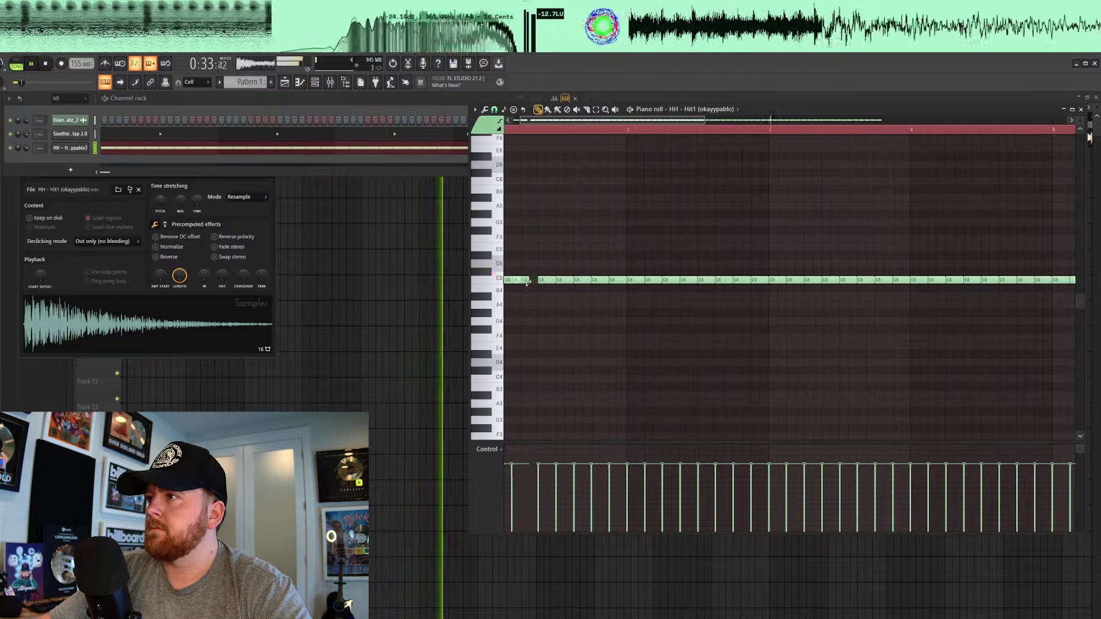
drag(536, 279, 528, 280)
click(532, 279)
scroll(536, 292, down, 3)
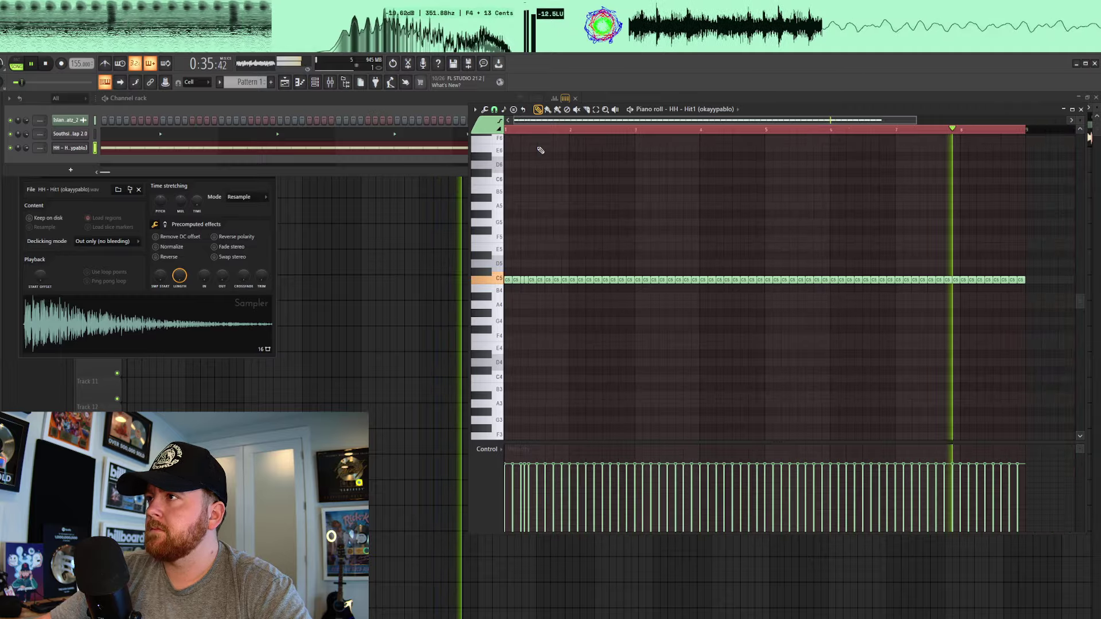
scroll(547, 125, up, 2)
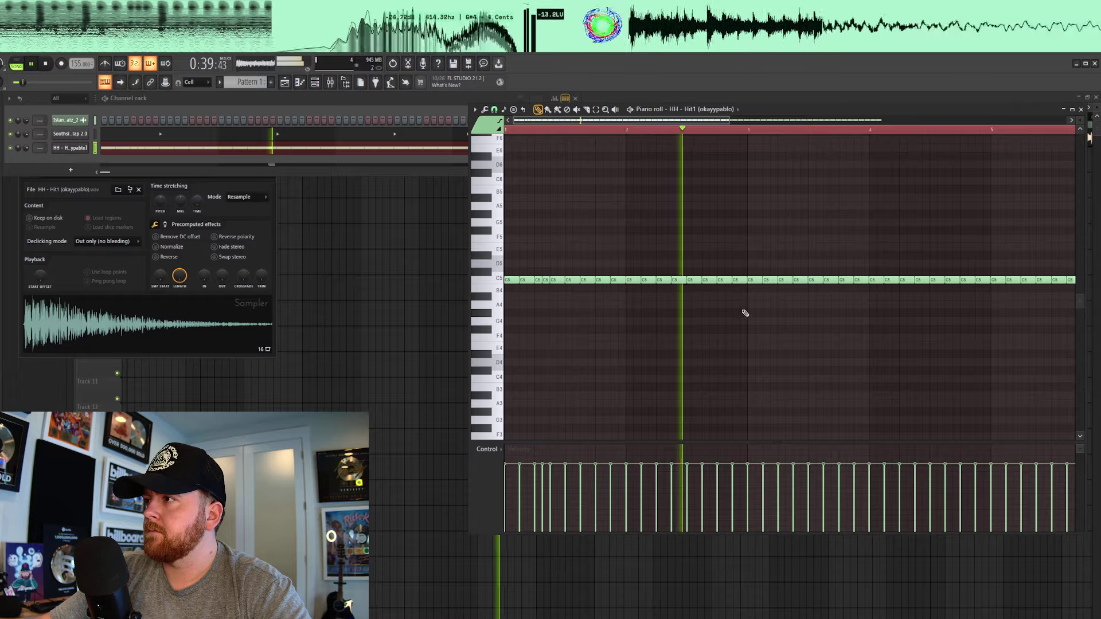
key(space)
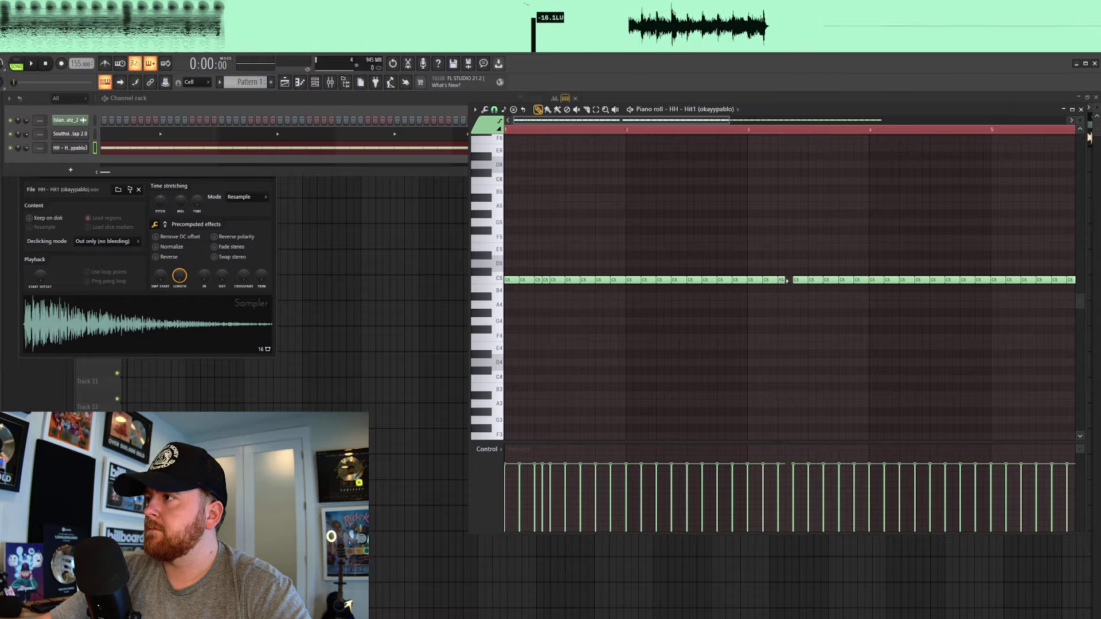
key(space)
scroll(799, 313, down, 2)
- Delete the hi-hat notes in bars 5 to 8 and restart playback from bar 1
drag(713, 280, 943, 327)
key(Delete)
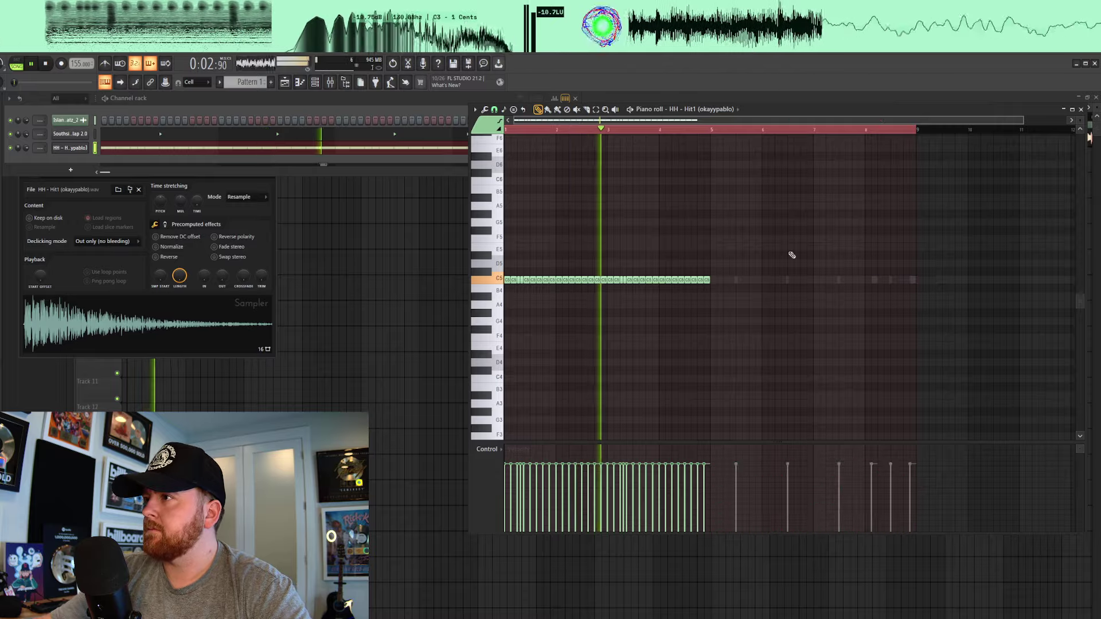
right_click(716, 132)
click(507, 129)
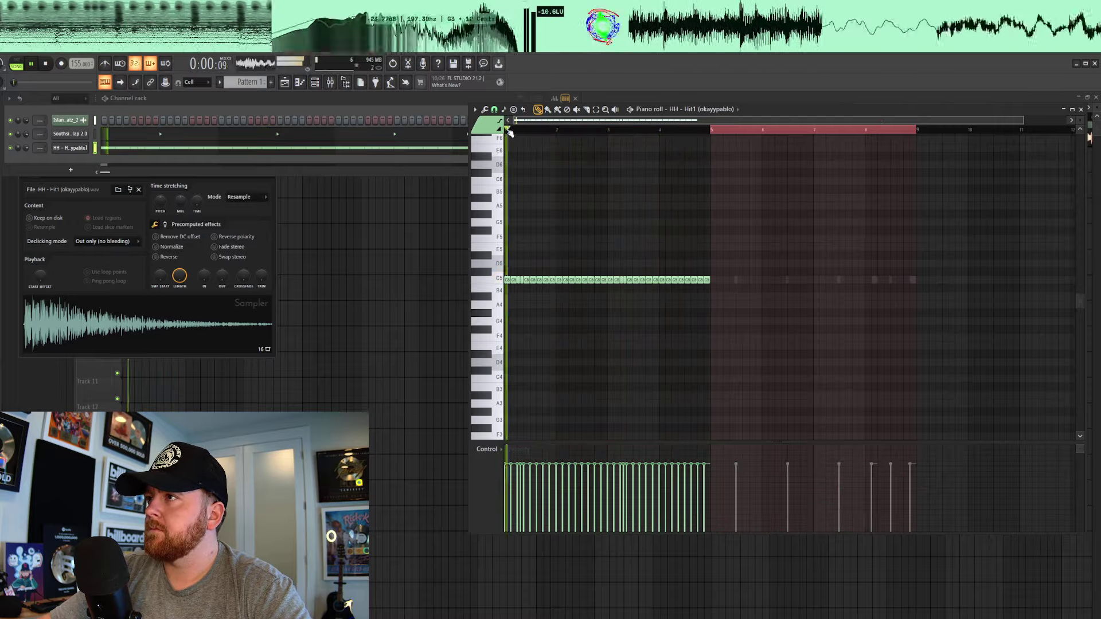
click(508, 132)
- Place low E4 hi-hat notes on the sixth eighth of bars 2 and 4 and the last eighth of bar 4
scroll(526, 272, up, 3)
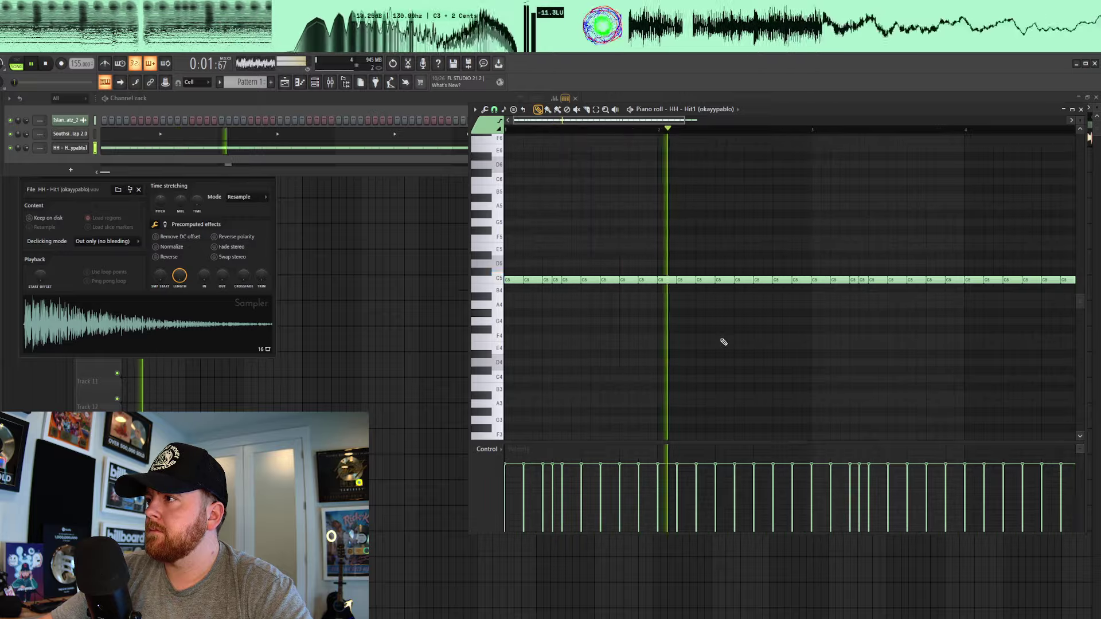
click(755, 346)
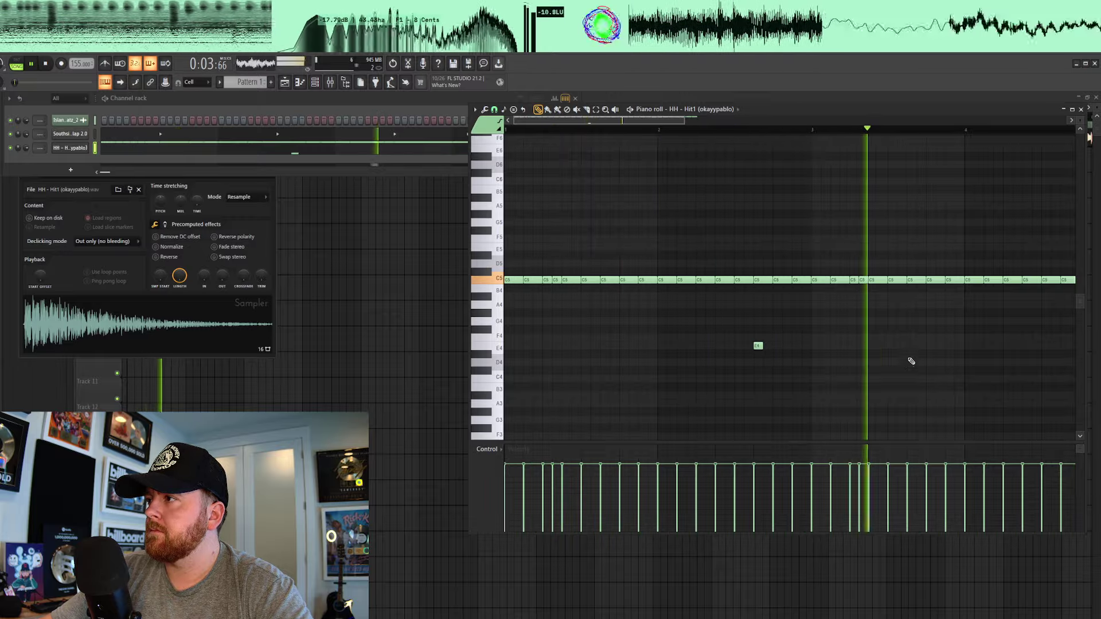
scroll(917, 363, down, 1)
click(995, 347)
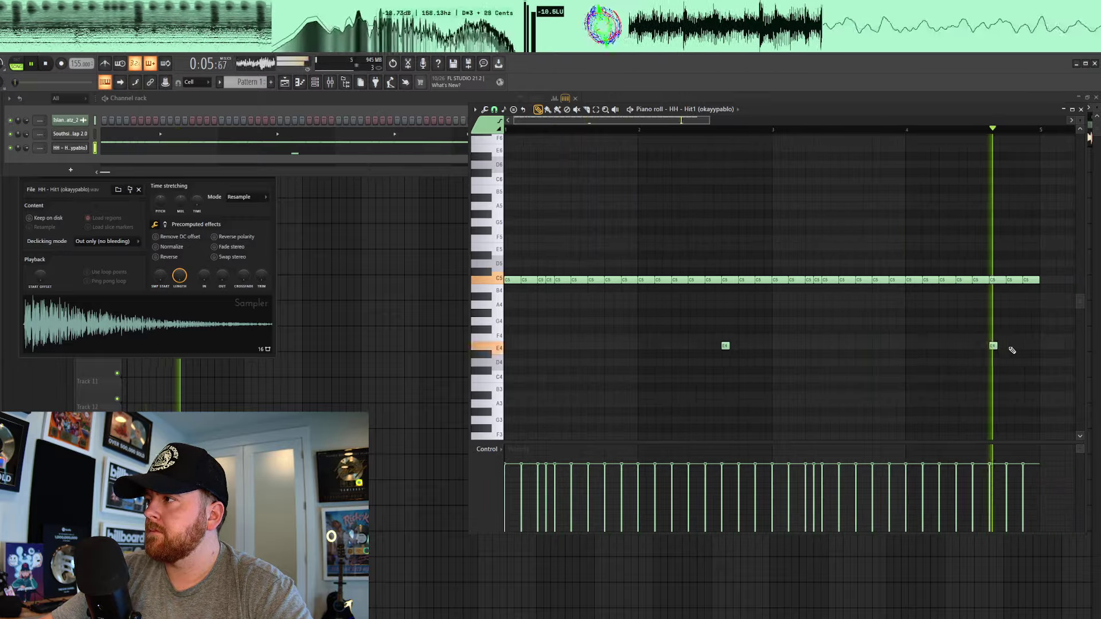
click(1026, 347)
scroll(946, 345, down, 1)
key(space)
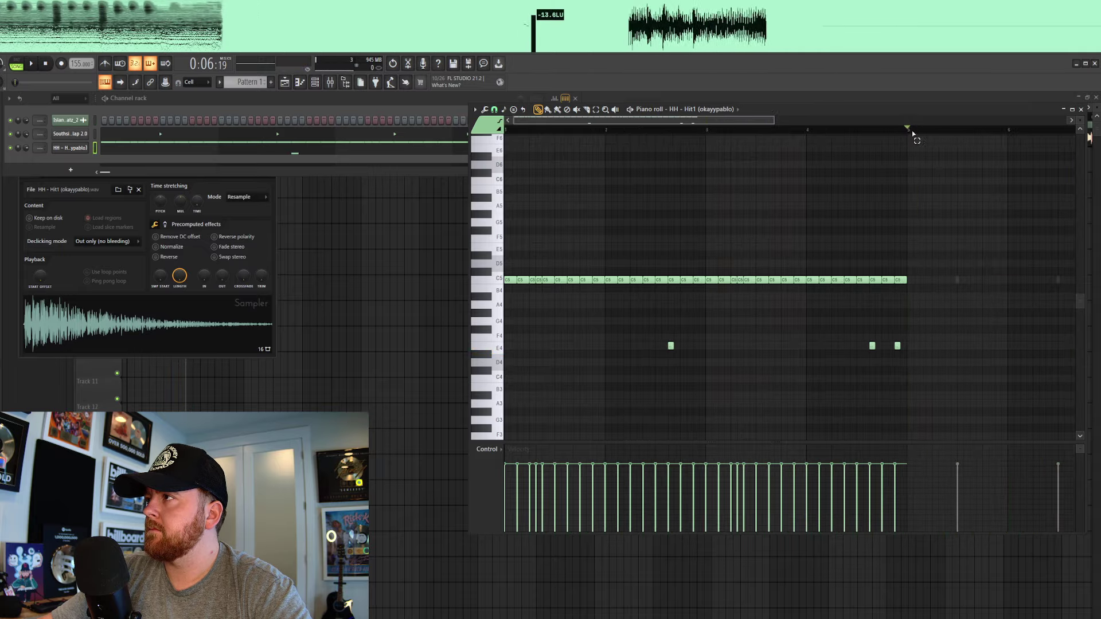
- Duplicate the four-bar hi-hat pattern into bars 5 to 8 and play it from the start
drag(914, 132, 214, 98)
key(ctrl+b)
key(space)
scroll(688, 301, down, 2)
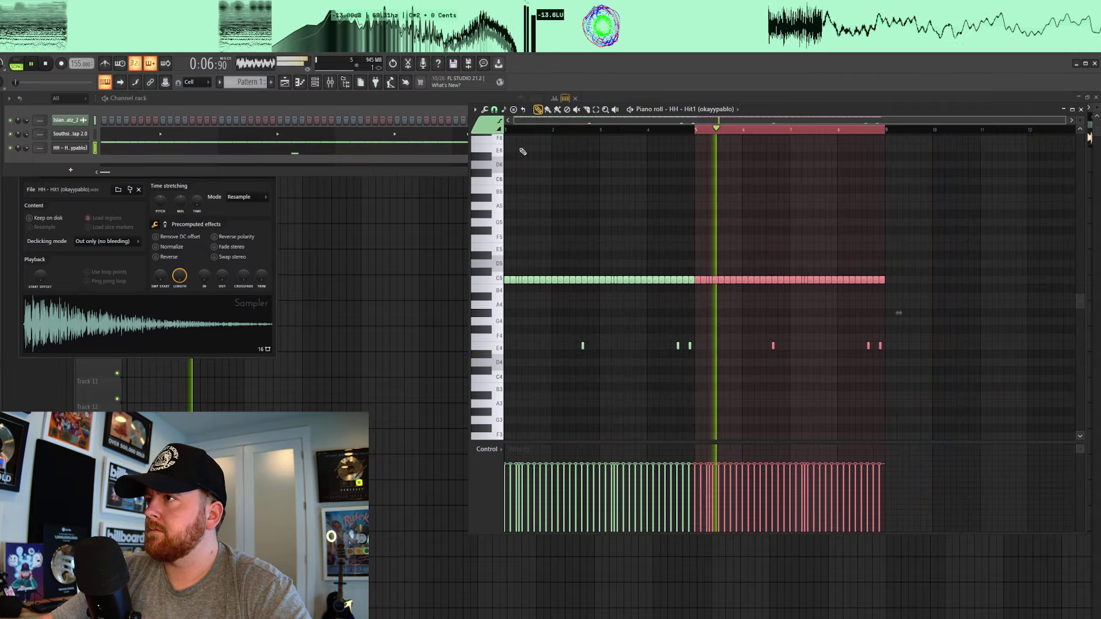
click(511, 131)
key(space)
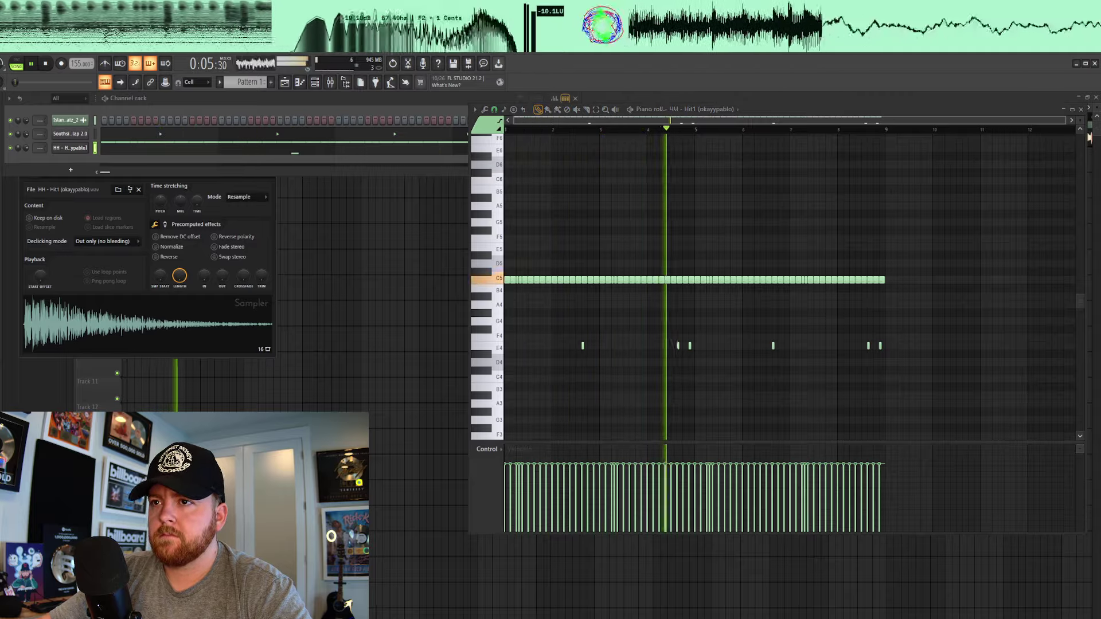
- Add the Open Hat (2) sample as a channel and place C5 notes on beat 2 of bars 2, 4, 6 and 8
drag(2, 189, 91, 168)
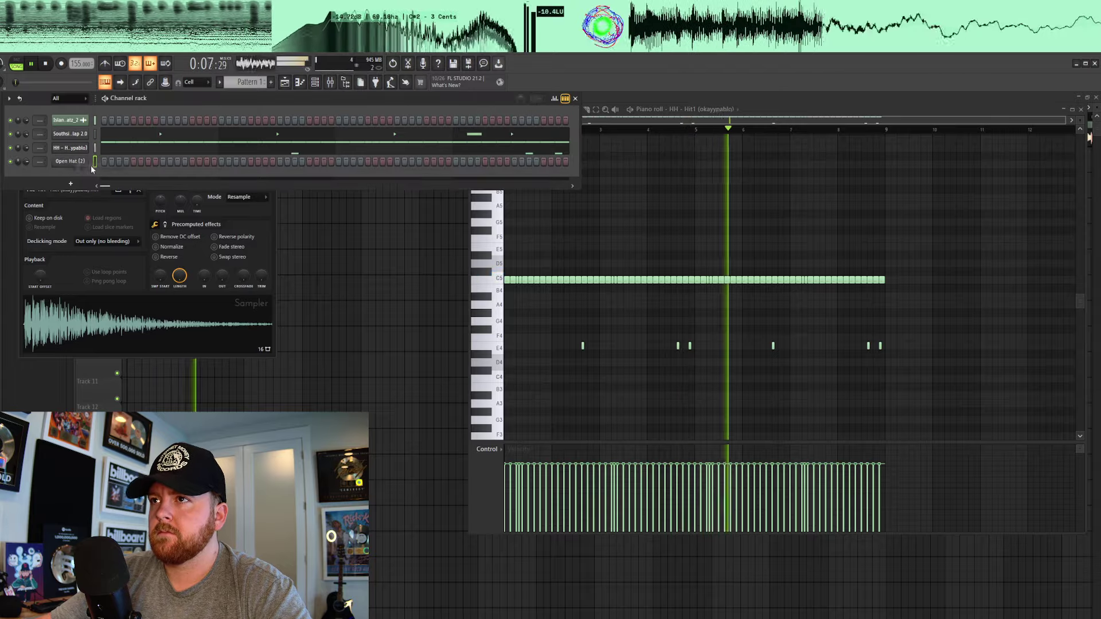
click(71, 163)
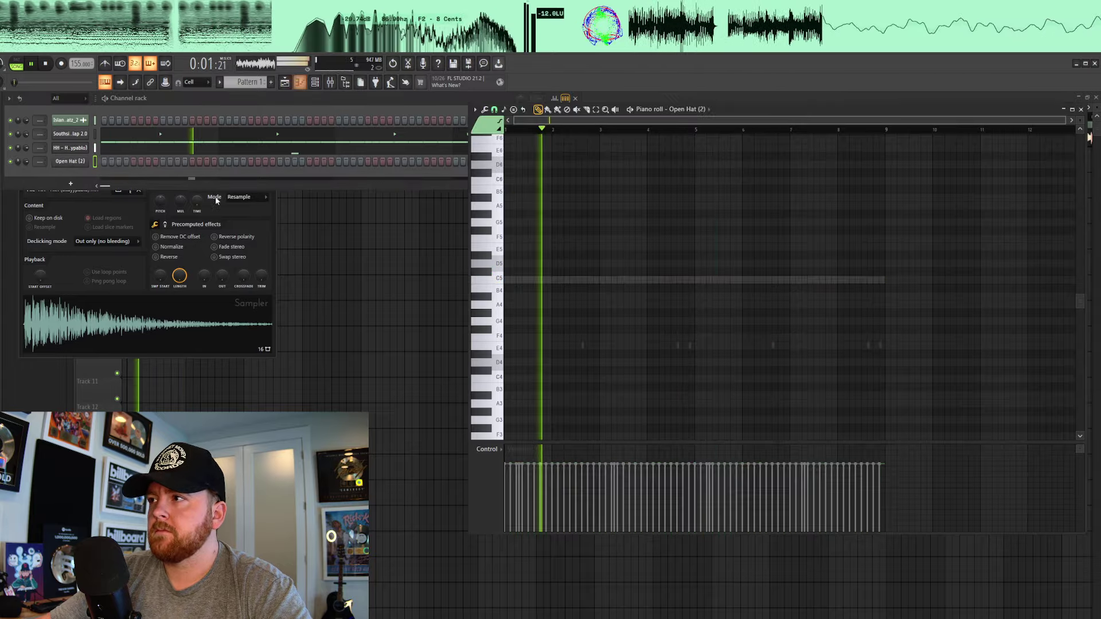
click(565, 279)
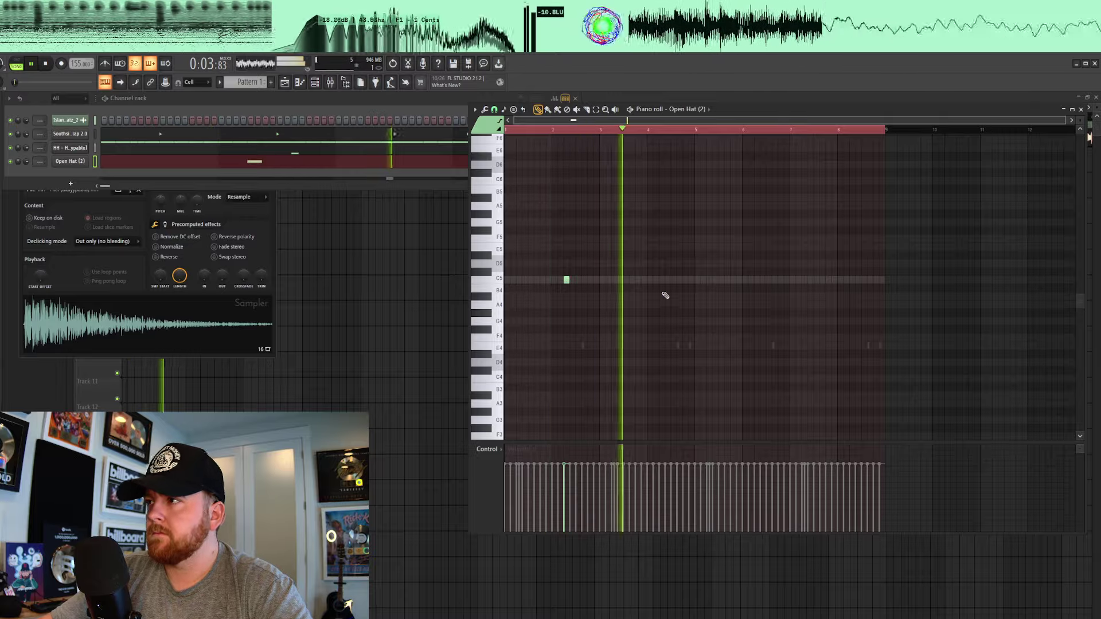
click(660, 280)
click(755, 280)
key(ctrl+a)
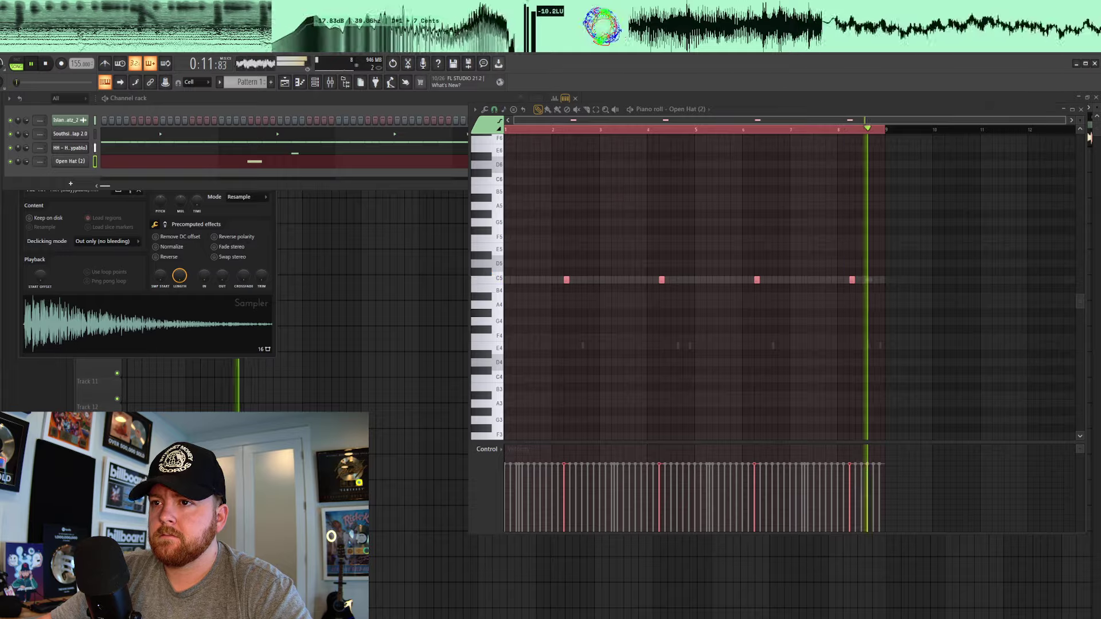
- Add the rio - stack open hat sample as a channel with C5 notes at the start of bars 1 and 5
drag(1, 189, 69, 177)
right_click(73, 175)
click(104, 176)
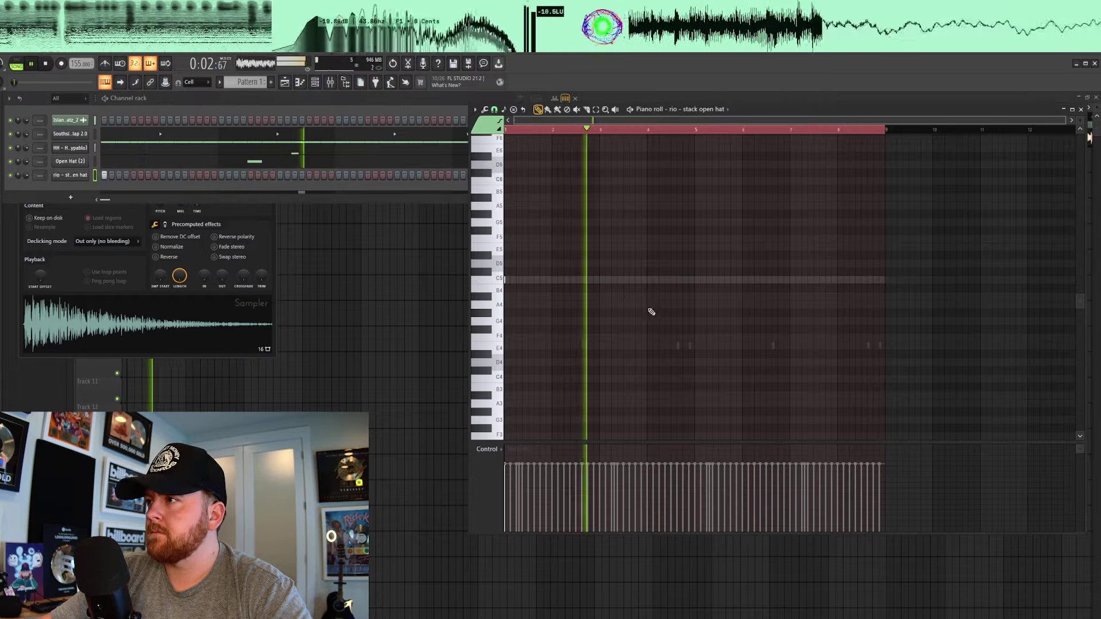
click(697, 281)
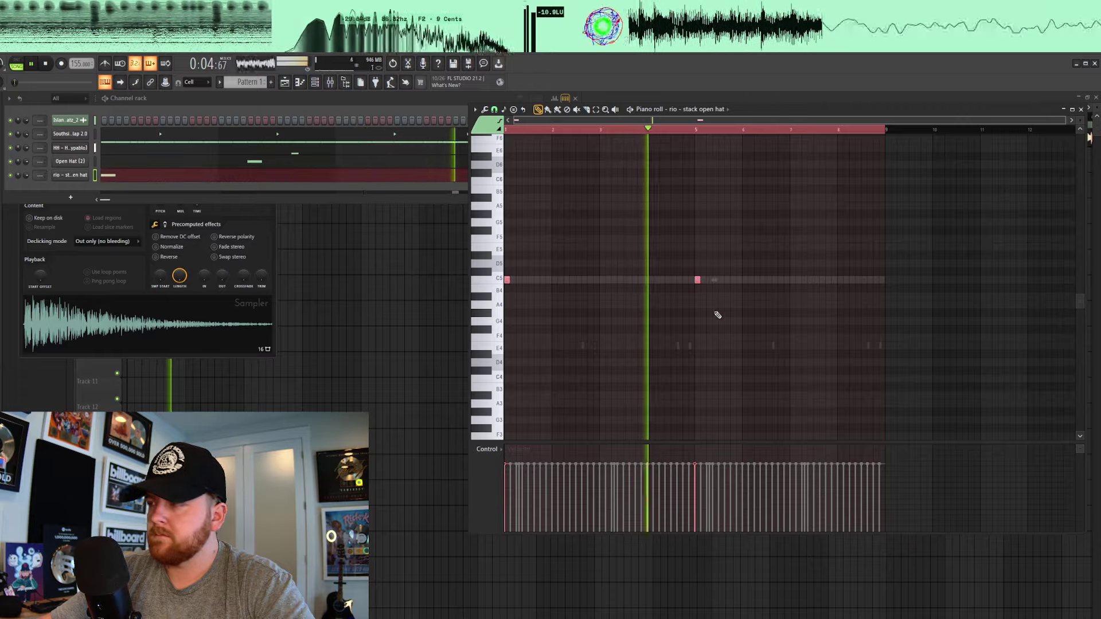
- Change the time setting in the stack open hat sampler's time stretching options
click(71, 176)
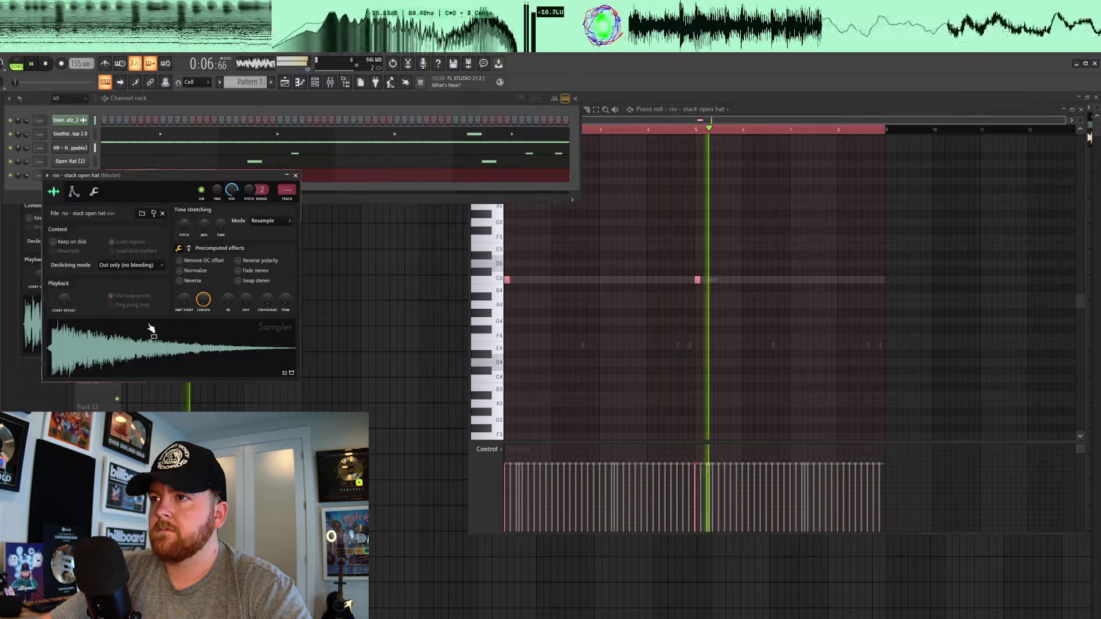
right_click(221, 225)
click(234, 235)
click(26, 175)
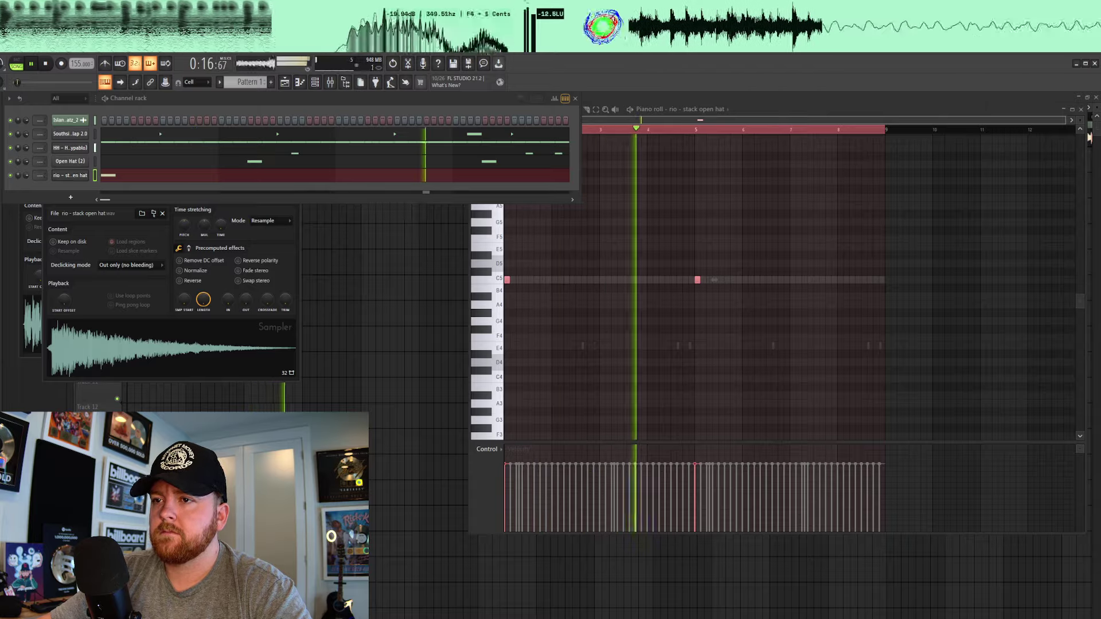
- Add the Mingo - Zay Snr sample as a channel and place four C5 notes in bar 4
drag(2, 252, 68, 195)
right_click(68, 192)
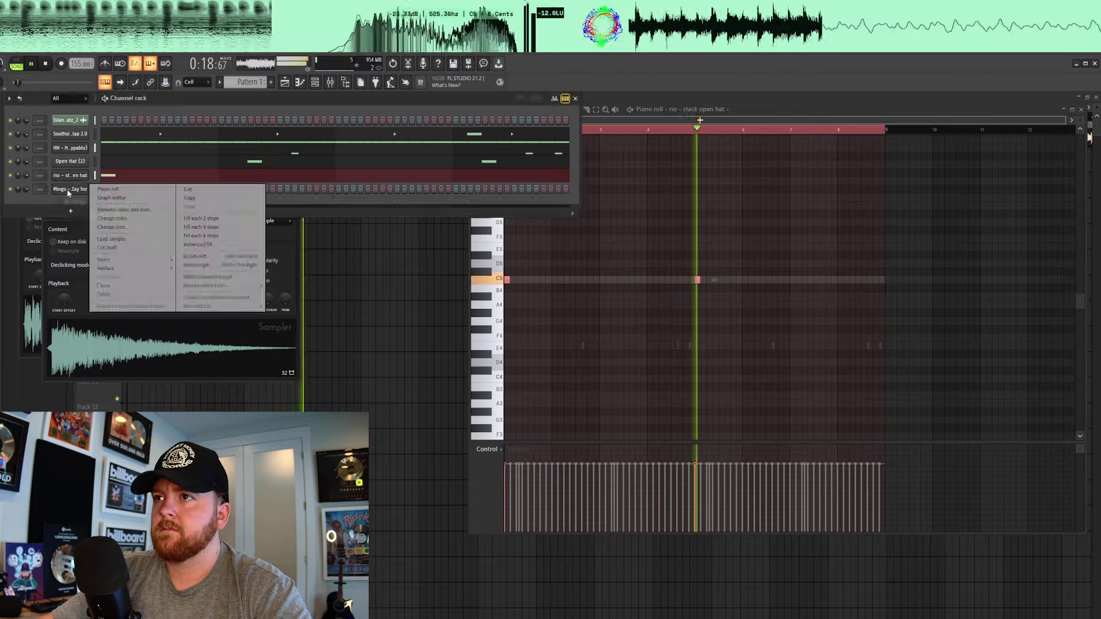
click(108, 188)
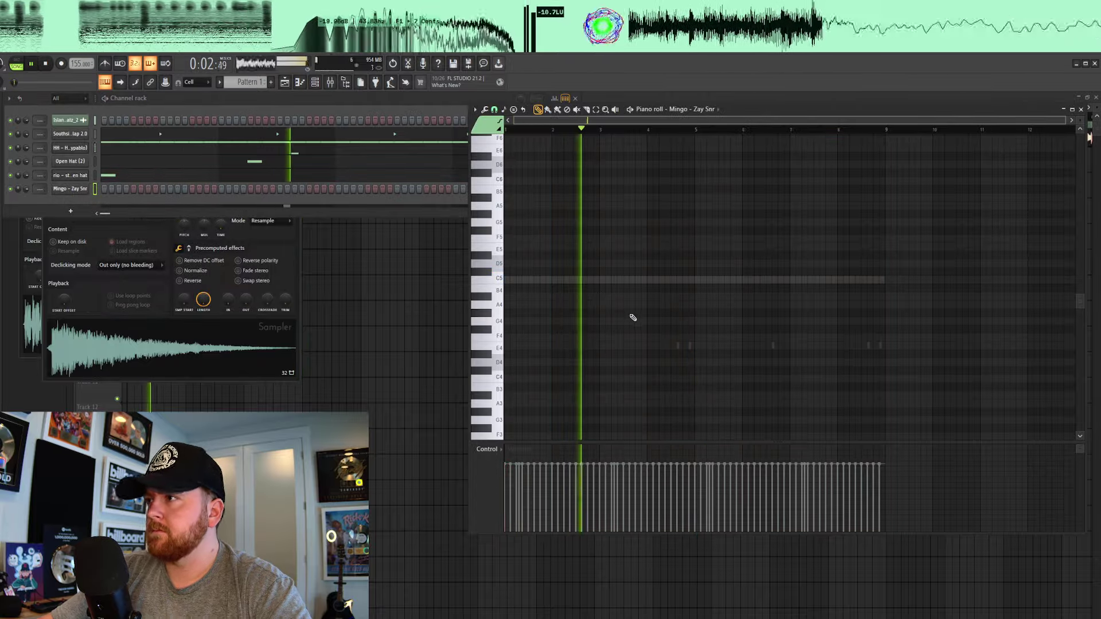
scroll(660, 321, up, 2)
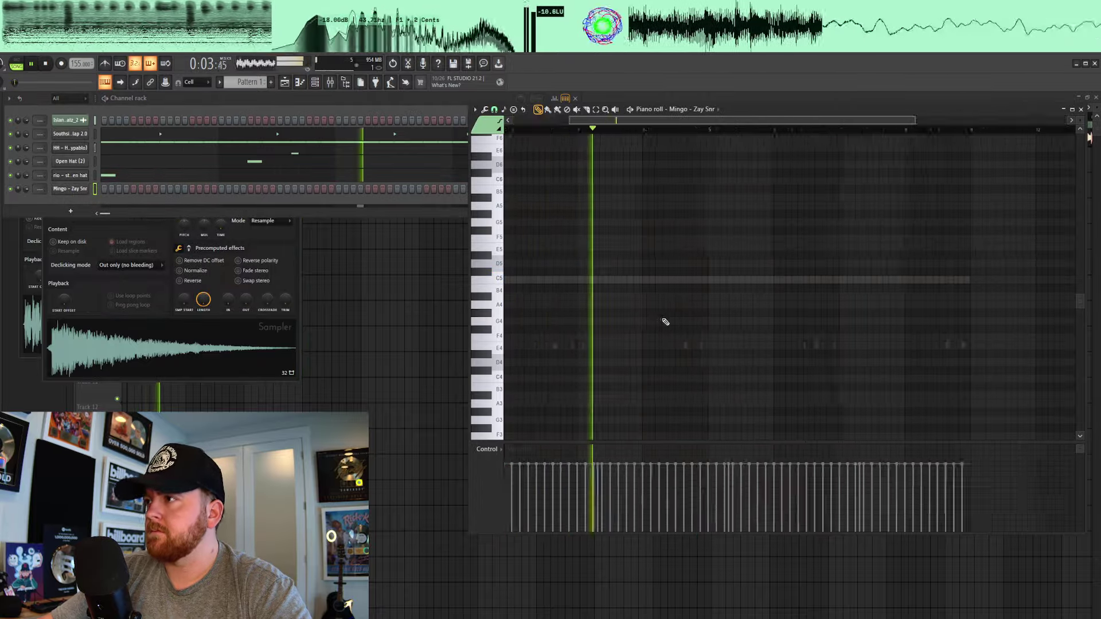
click(652, 279)
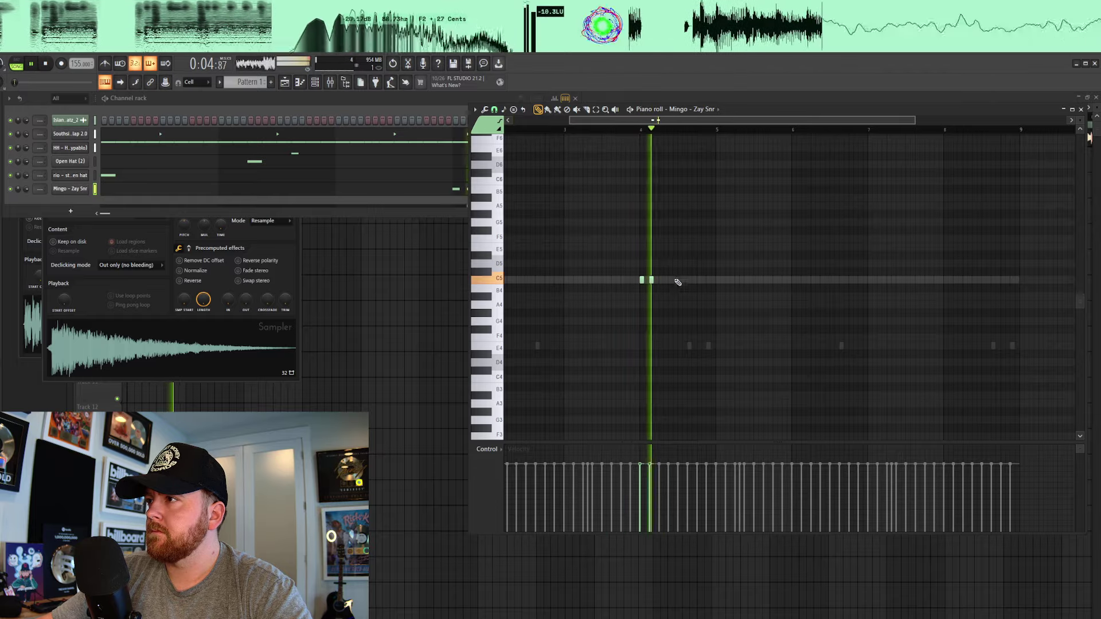
key(space)
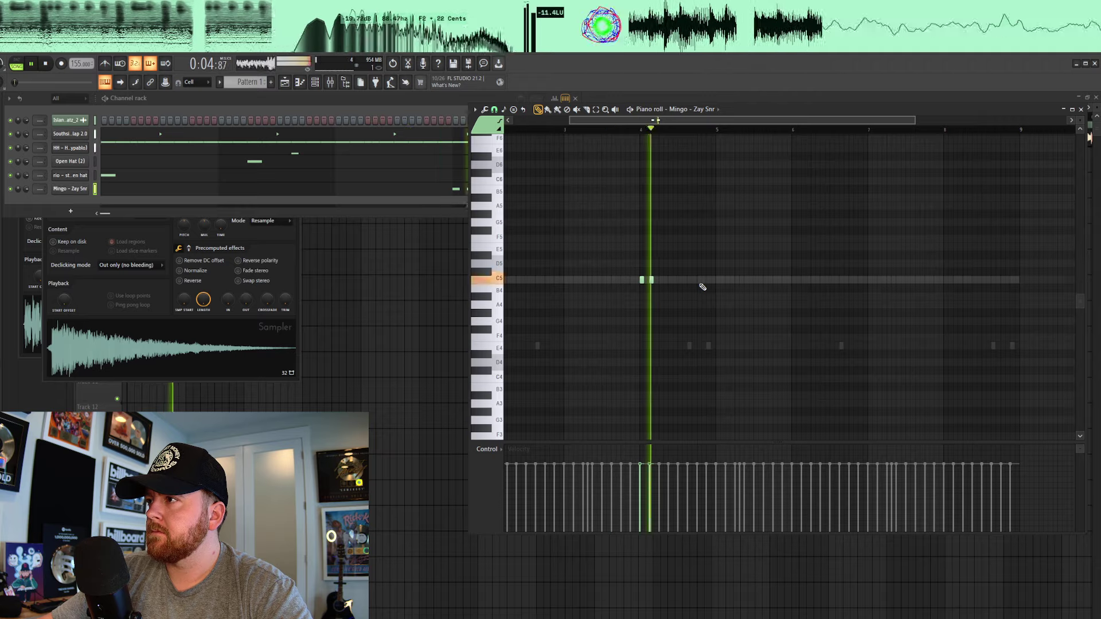
click(692, 282)
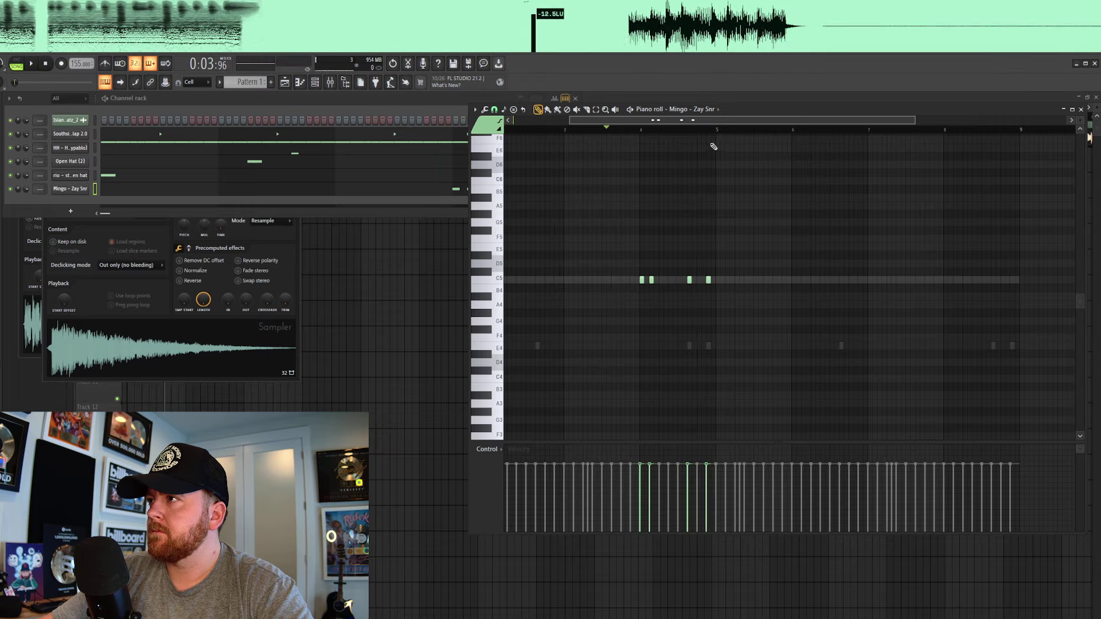
- Duplicate the four-bar snare pattern into bars 5 to 8 and lengthen all of its notes
scroll(714, 148, down, 2)
key(ctrl+b)
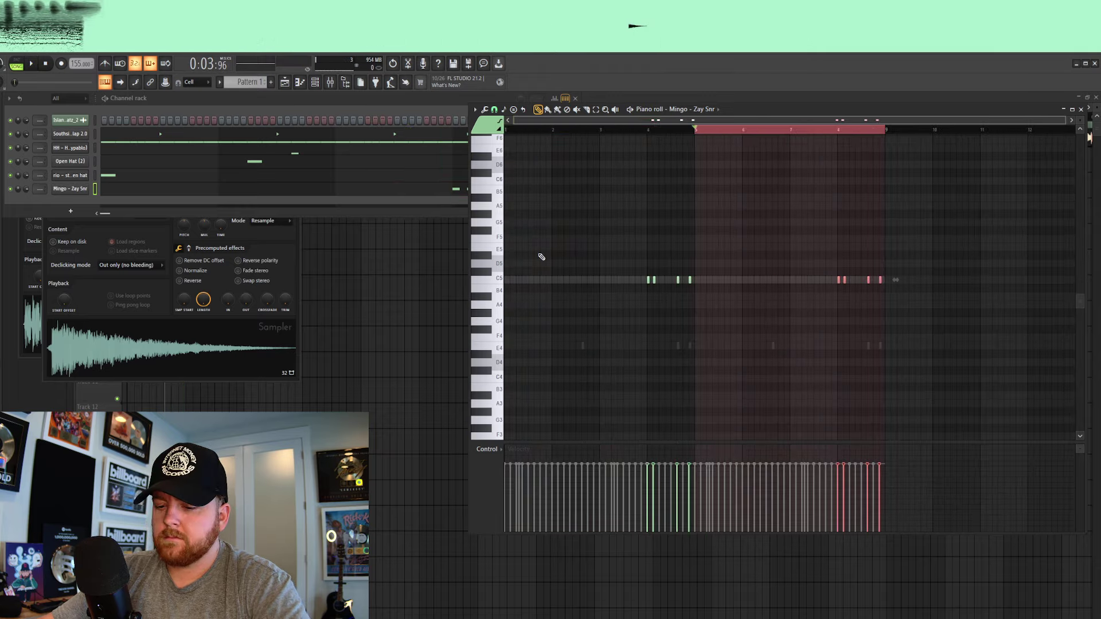
key(space)
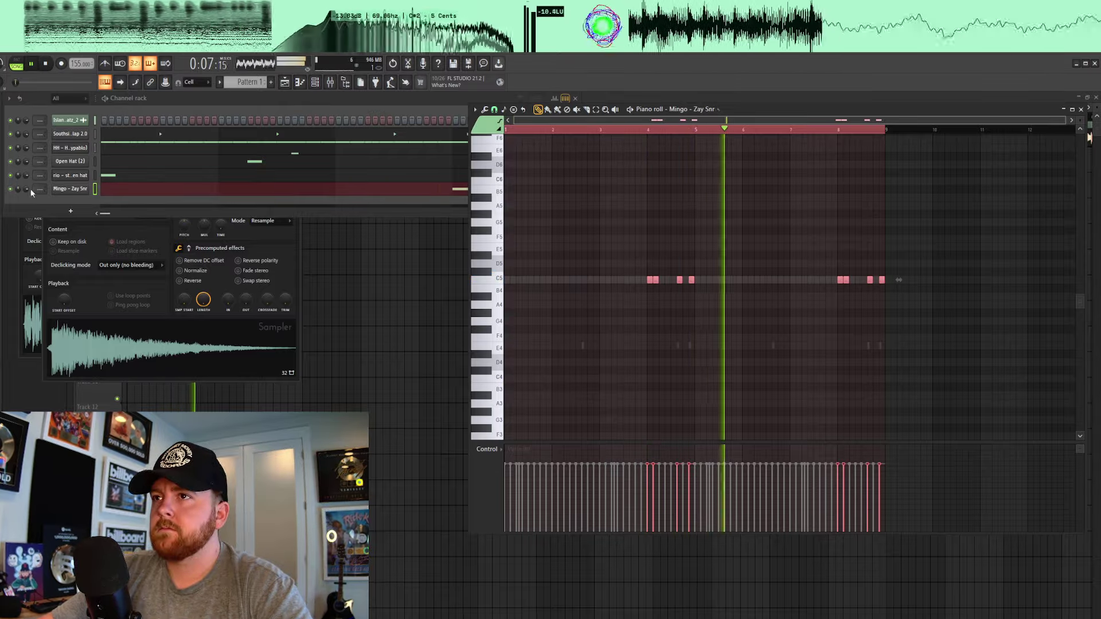
click(7, 186)
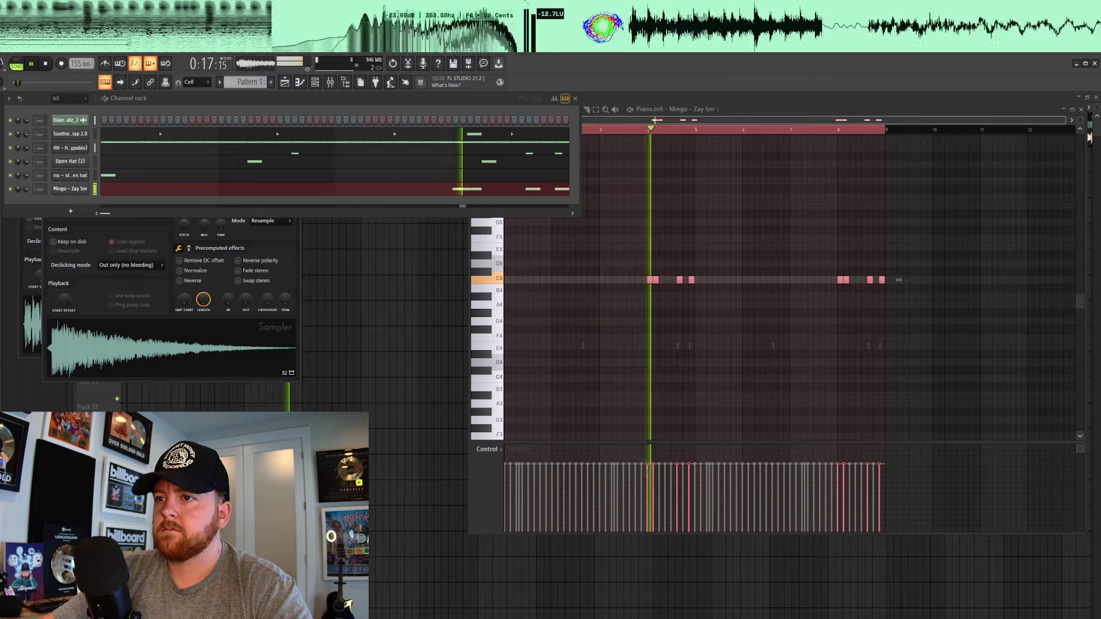
- Add the spinz 808 sample as a channel and place an F5 note at the start of bar 1
drag(2, 356, 99, 205)
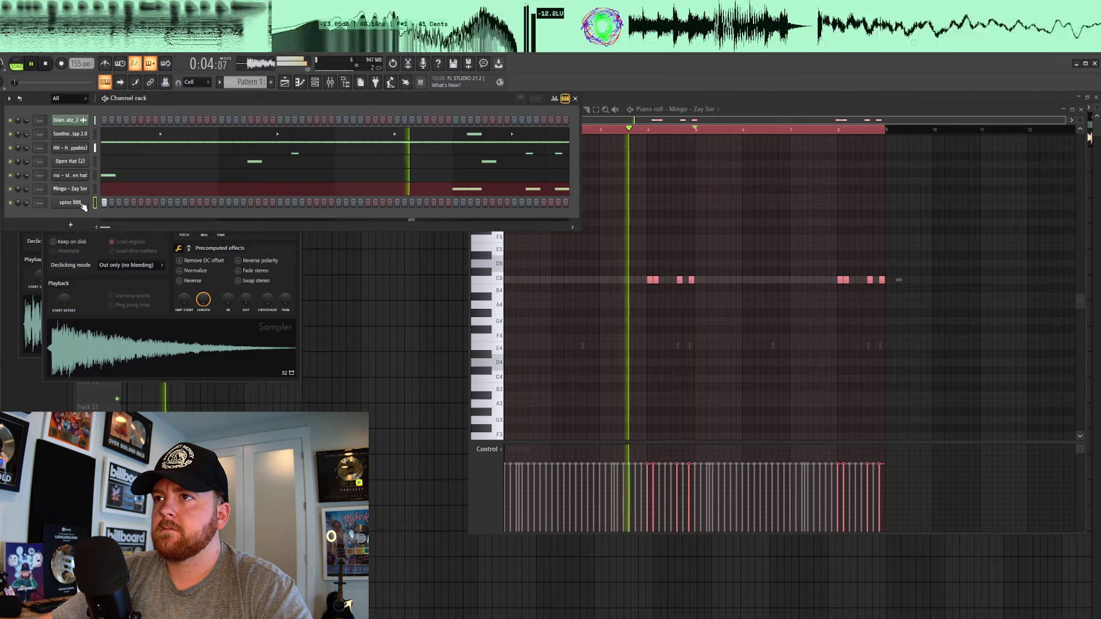
right_click(83, 206)
click(103, 213)
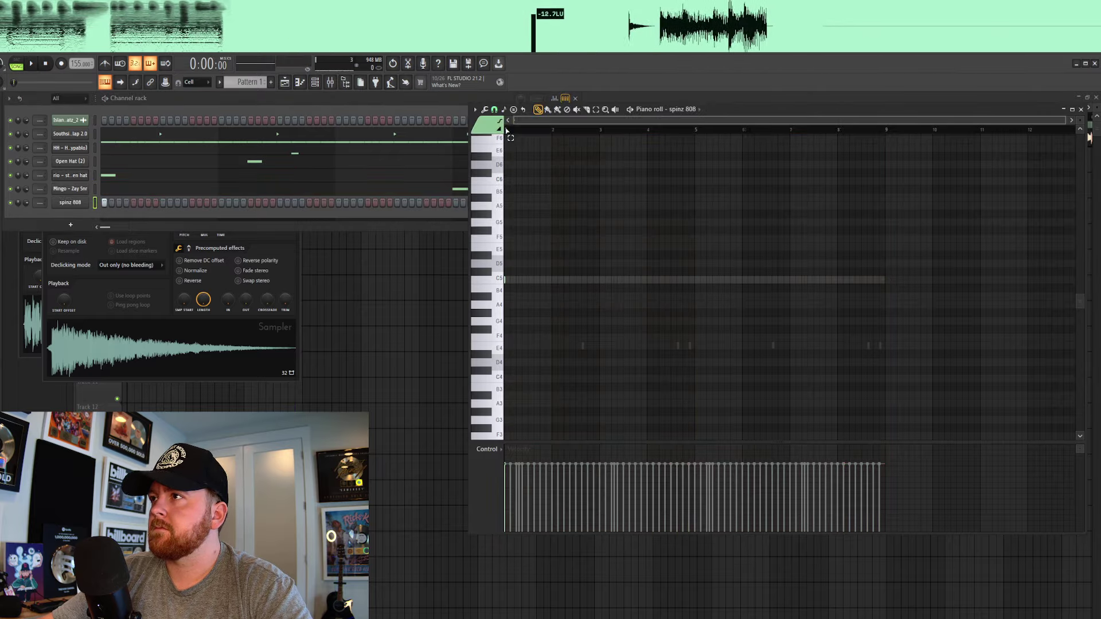
key(space)
key(space)
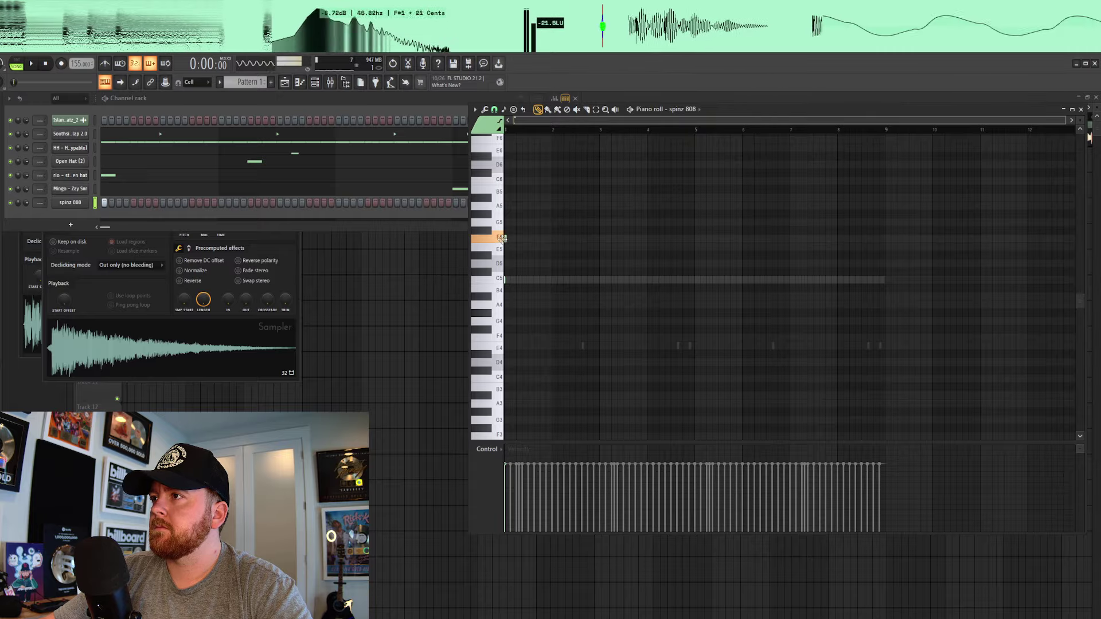
- Change the time setting in the spinz 808 sampler's time stretching options
click(69, 202)
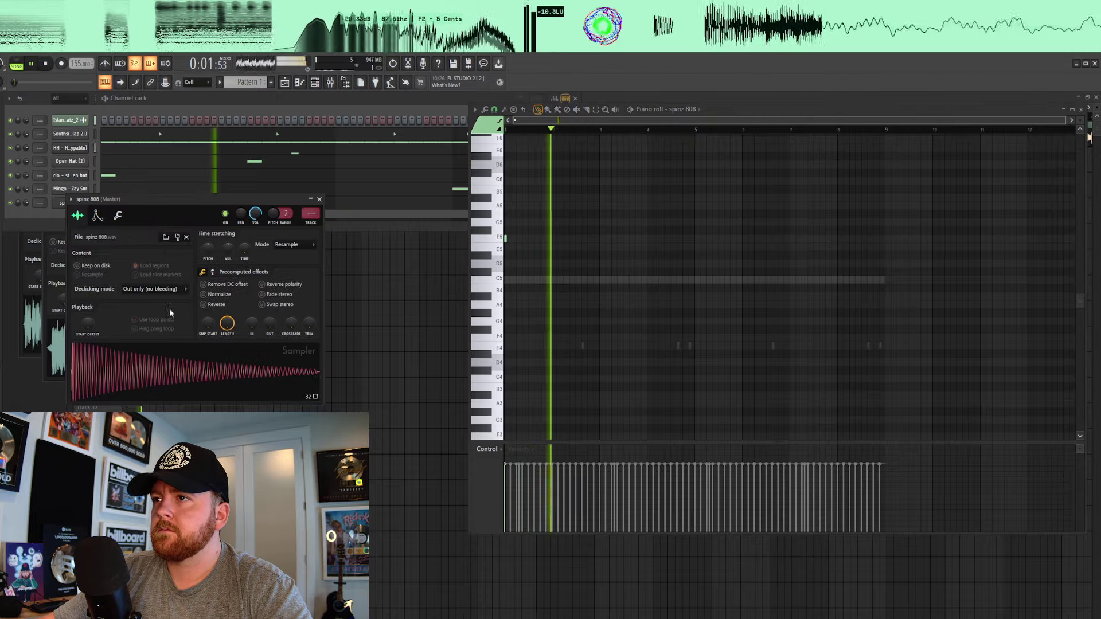
right_click(247, 253)
click(259, 257)
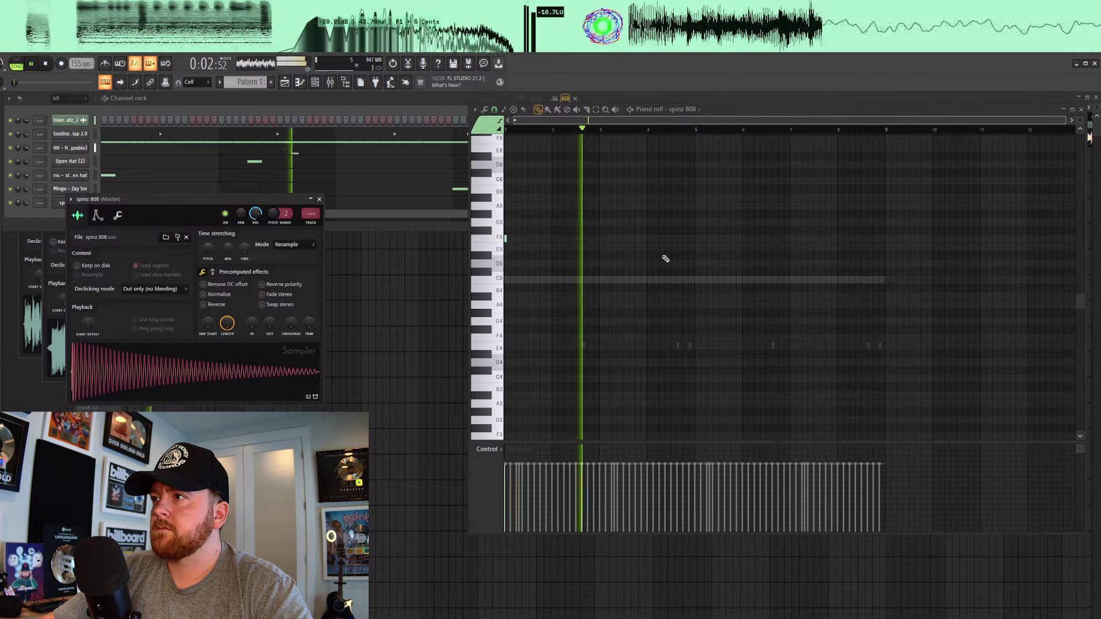
- Program legato 808 notes on F5, G#5 and C#5 through bar 7, ending bar 8 with D#5 and four short C5 notes
click(636, 238)
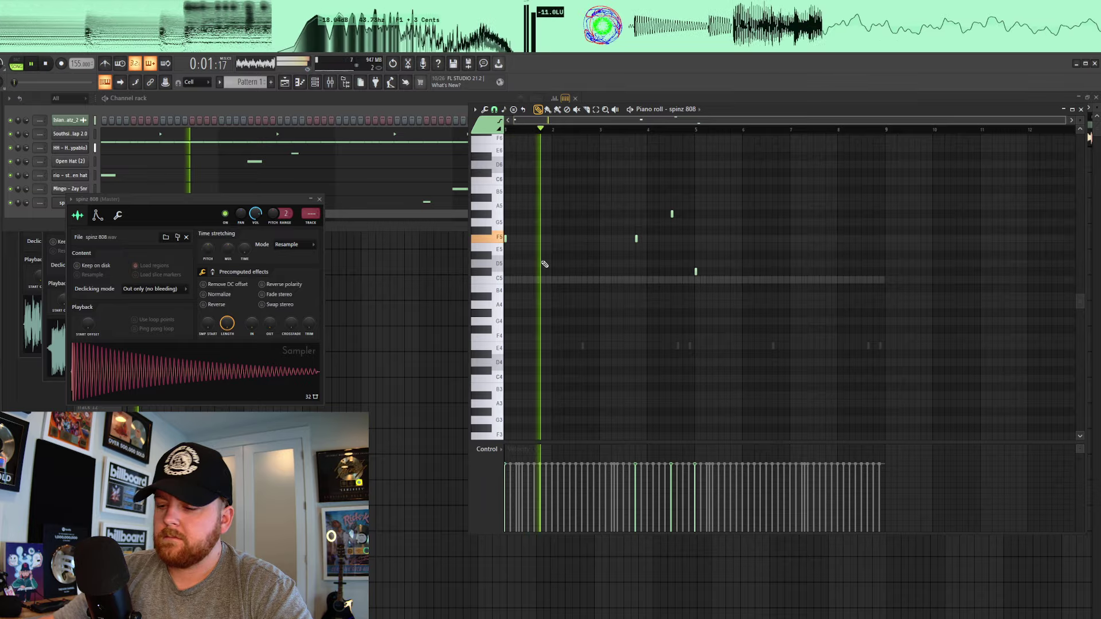
key(ctrl+l)
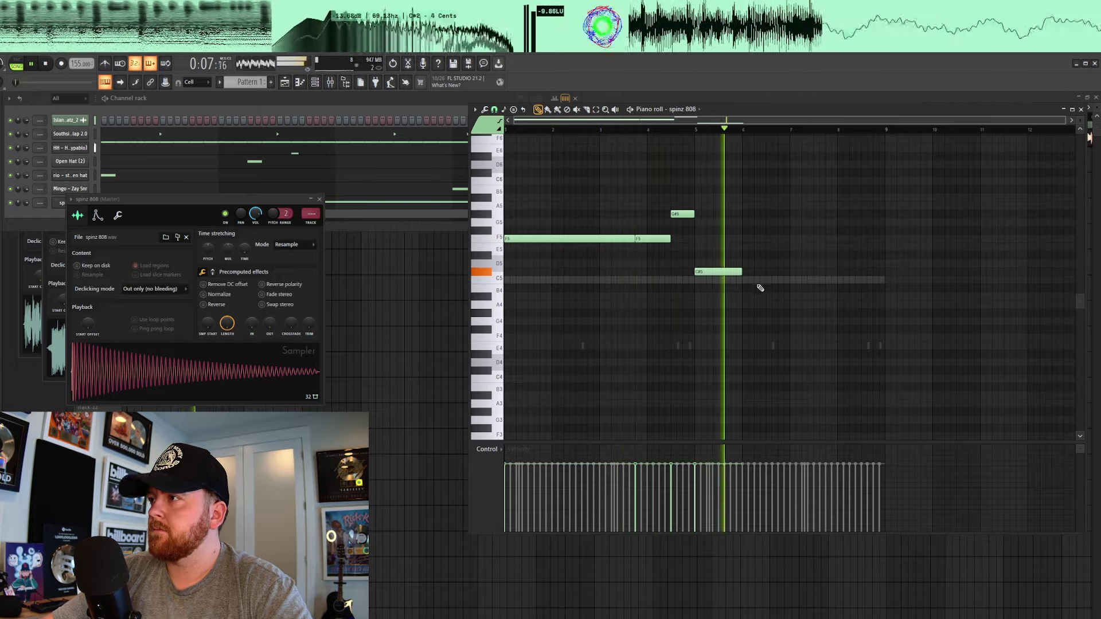
click(794, 273)
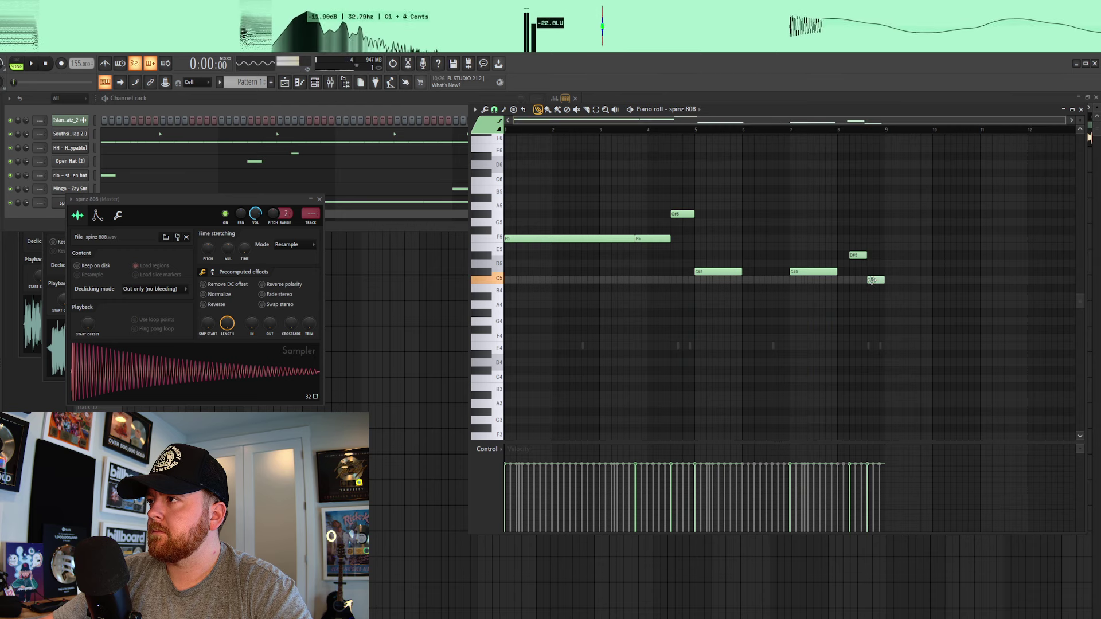
ctrl+scroll(886, 281, up, 3)
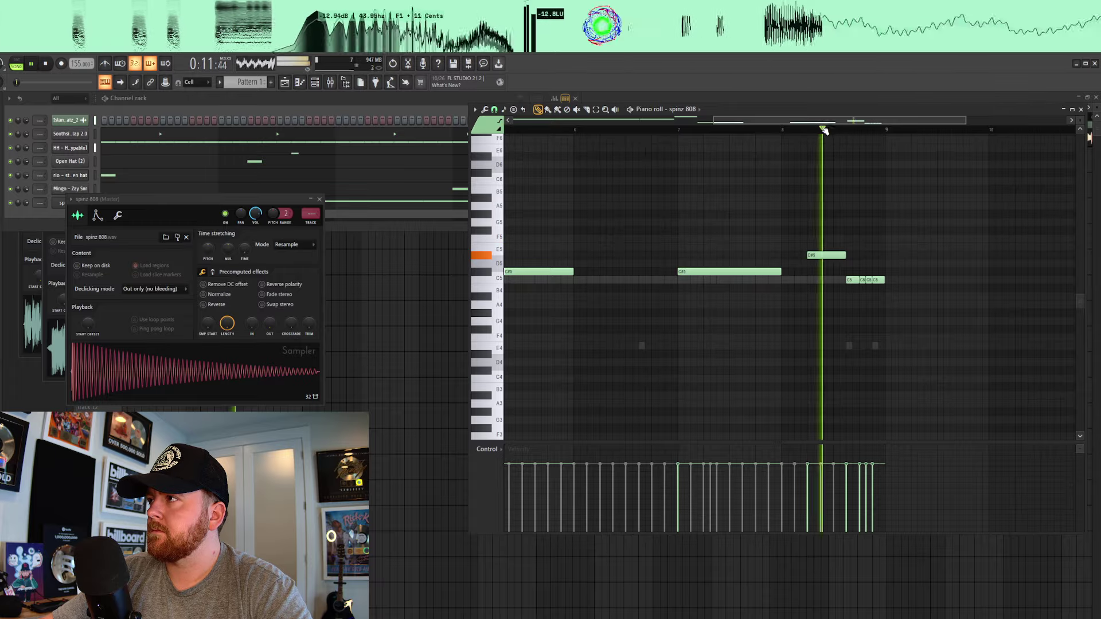
- Extend the 808's C#5 notes in bars 5 to 8 so they reach the following notes, and play back bar 8
click(285, 83)
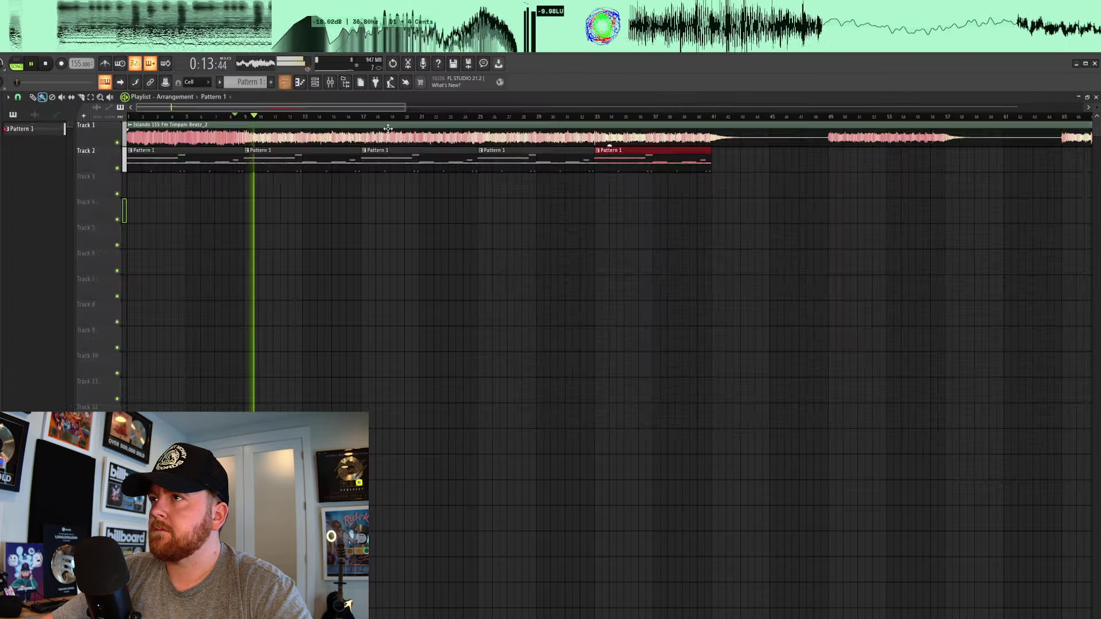
key(F6)
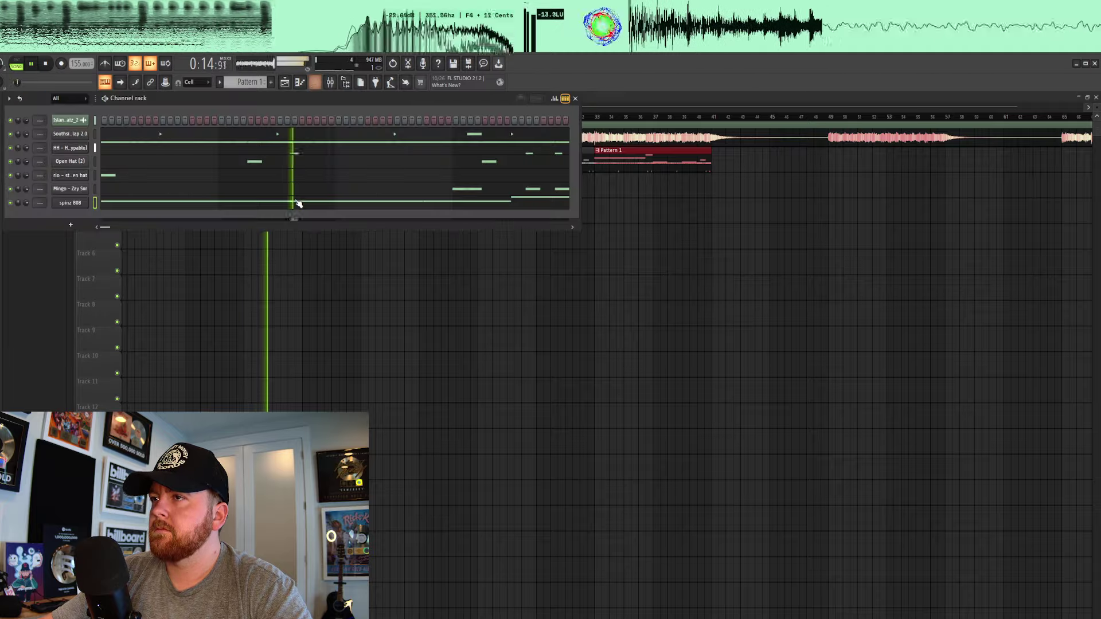
click(201, 205)
click(70, 203)
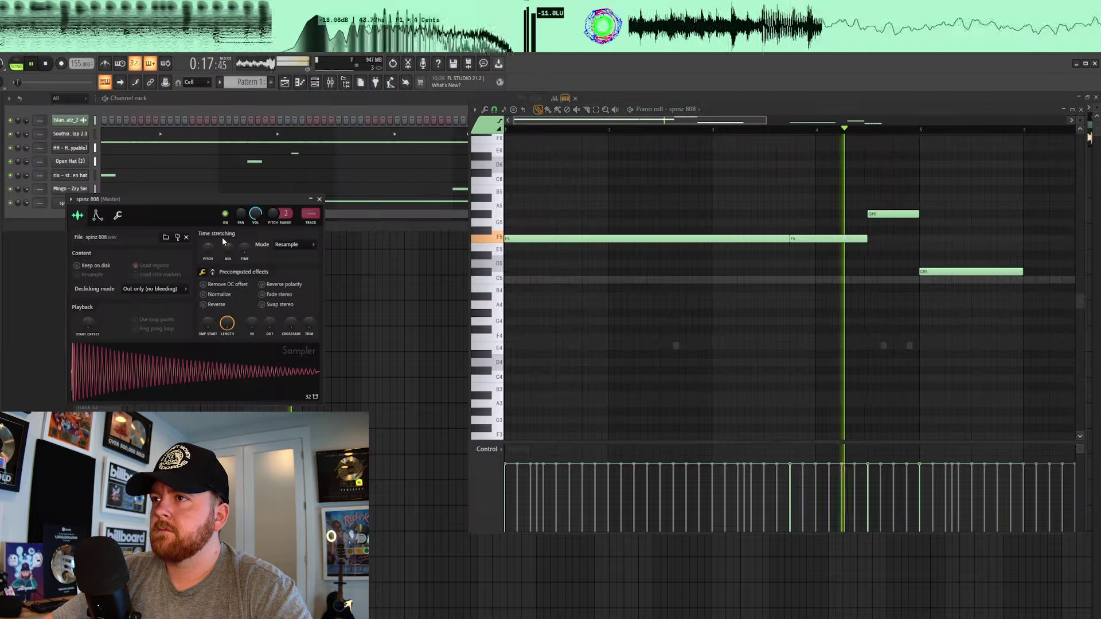
click(319, 199)
ctrl+scroll(688, 333, down, 3)
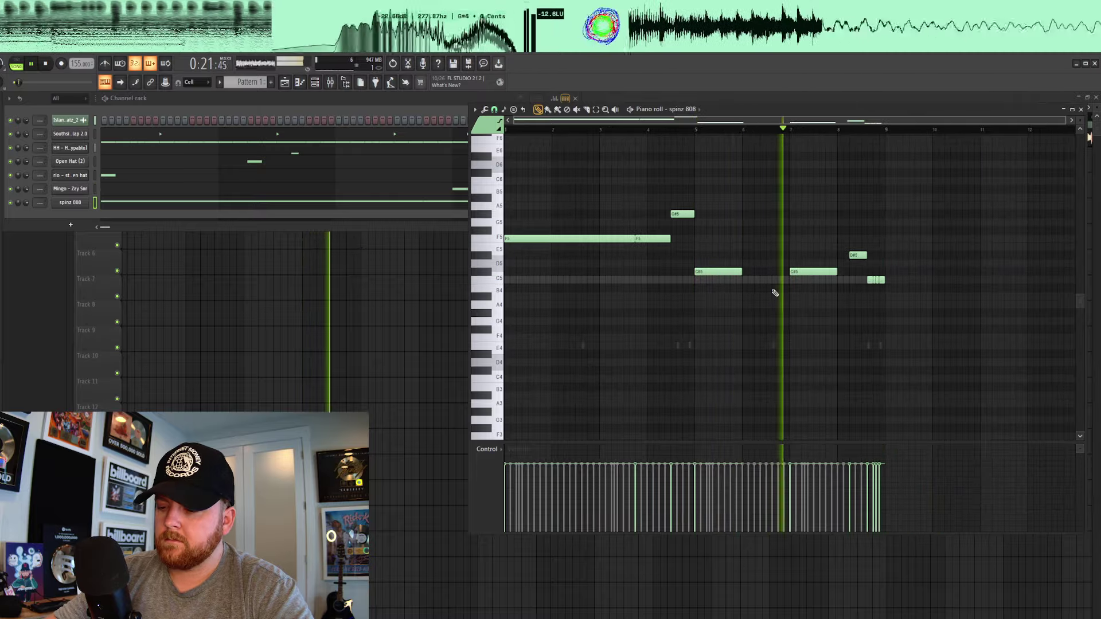
key(ctrl+l)
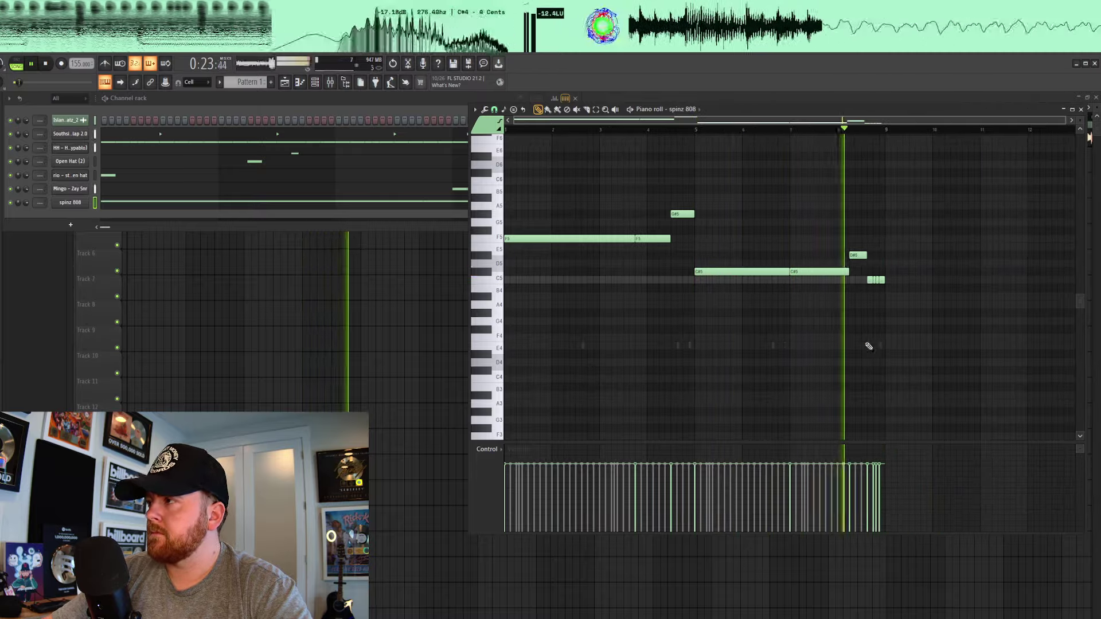
scroll(887, 312, up, 4)
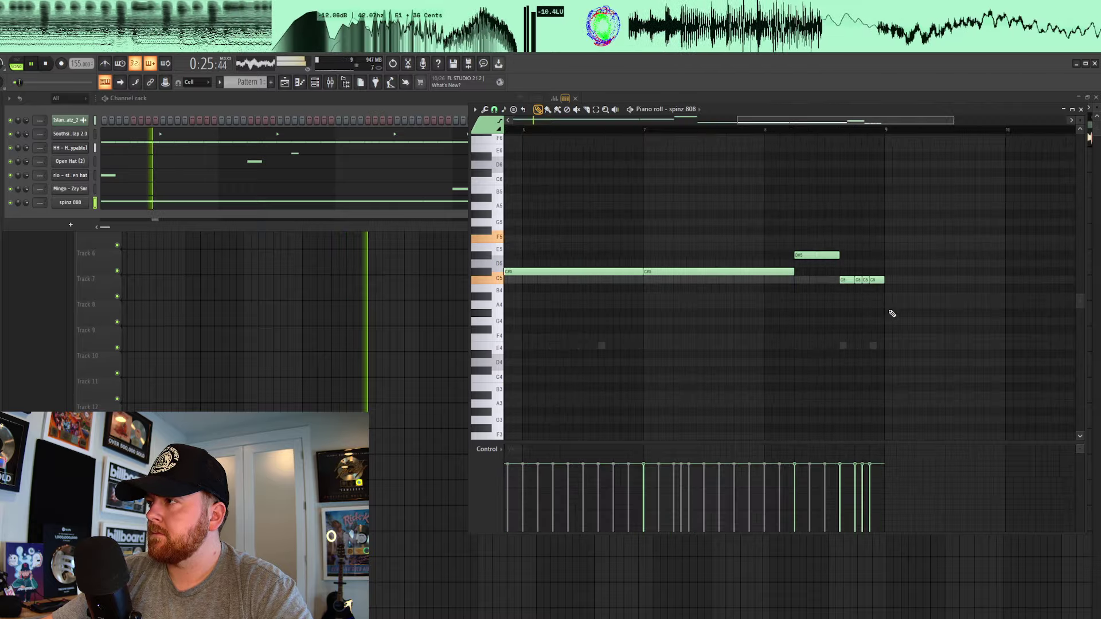
click(843, 131)
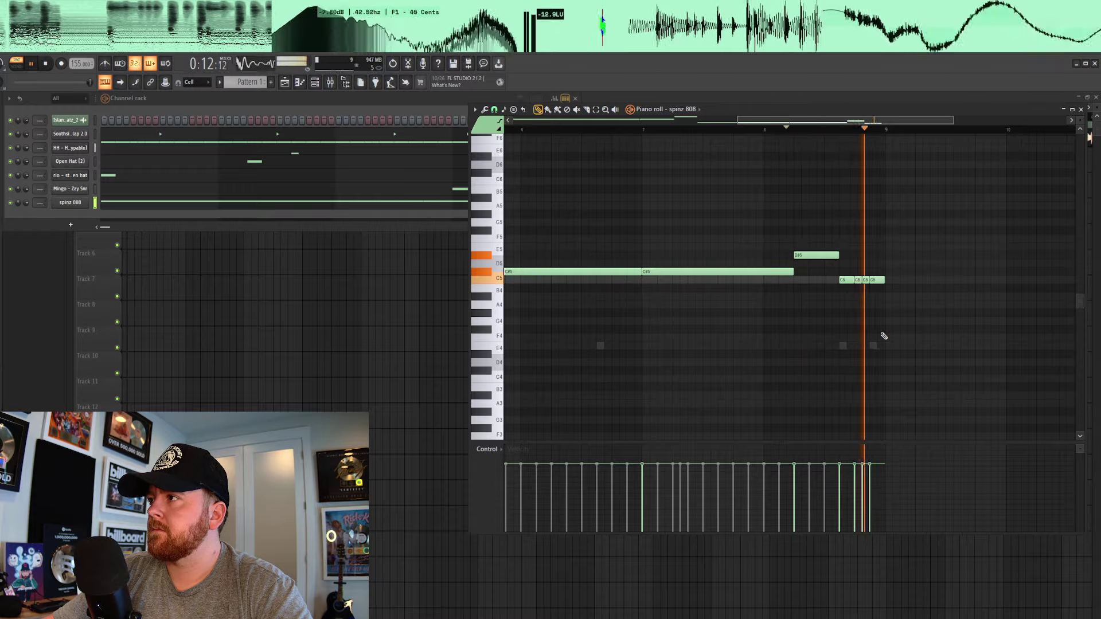
- Enable the volume envelope in the spinz 808 sampler and adjust its shape
right_click(85, 205)
click(118, 262)
click(74, 204)
key(space)
key(space)
click(98, 215)
drag(112, 305, 126, 355)
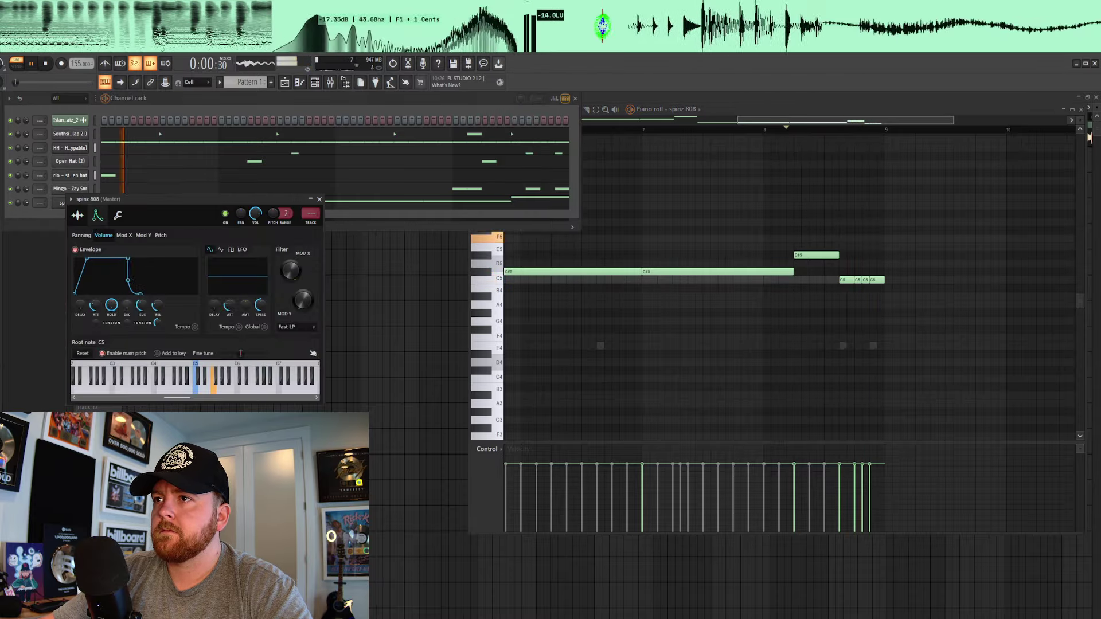
- Raise the fade-out and trim amounts in the spinz 808 sampler's precomputed effects
click(78, 215)
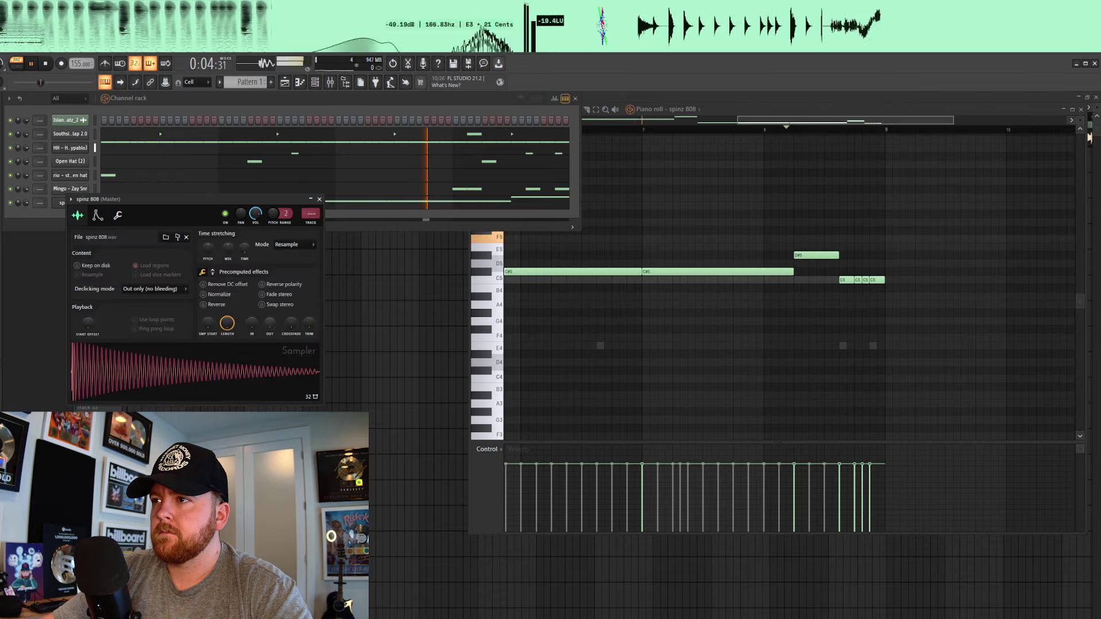
drag(309, 324, 309, 312)
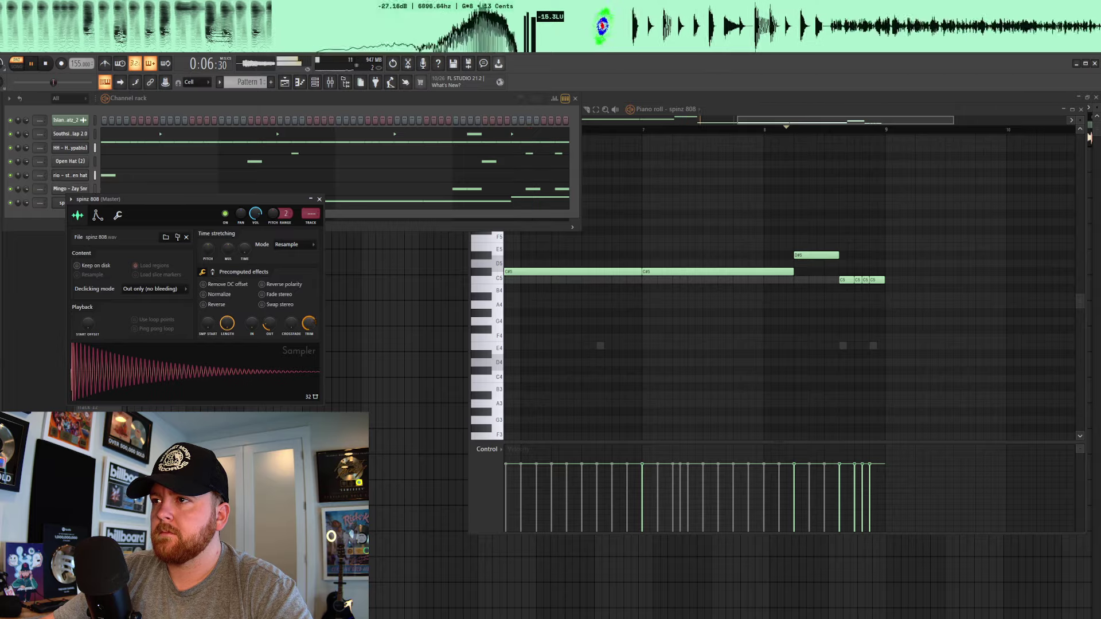
scroll(208, 291, down, 3)
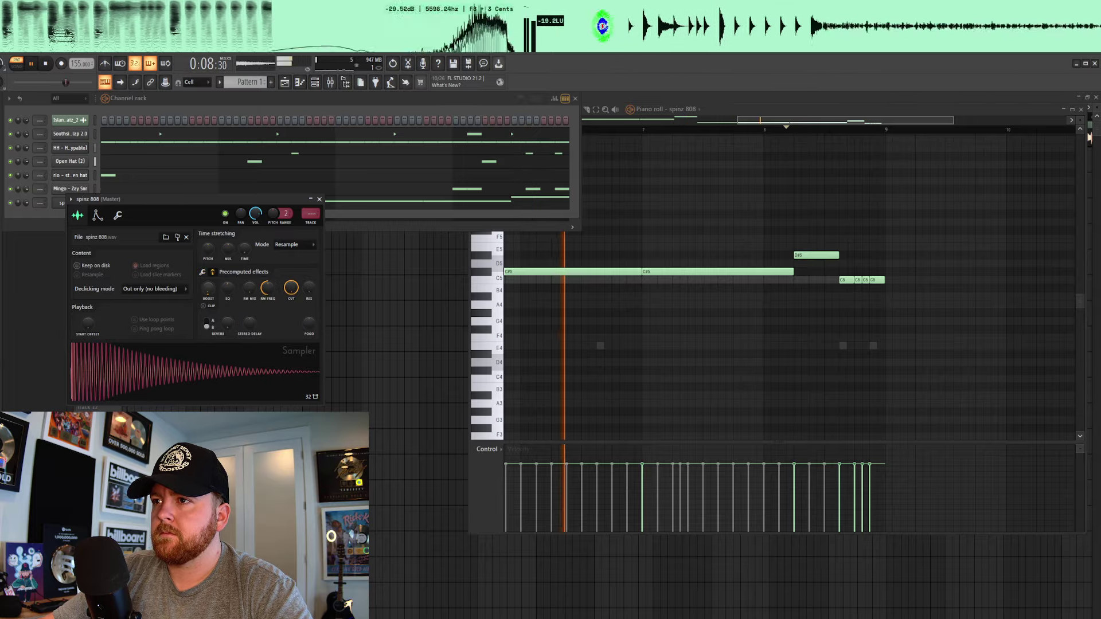
click(29, 207)
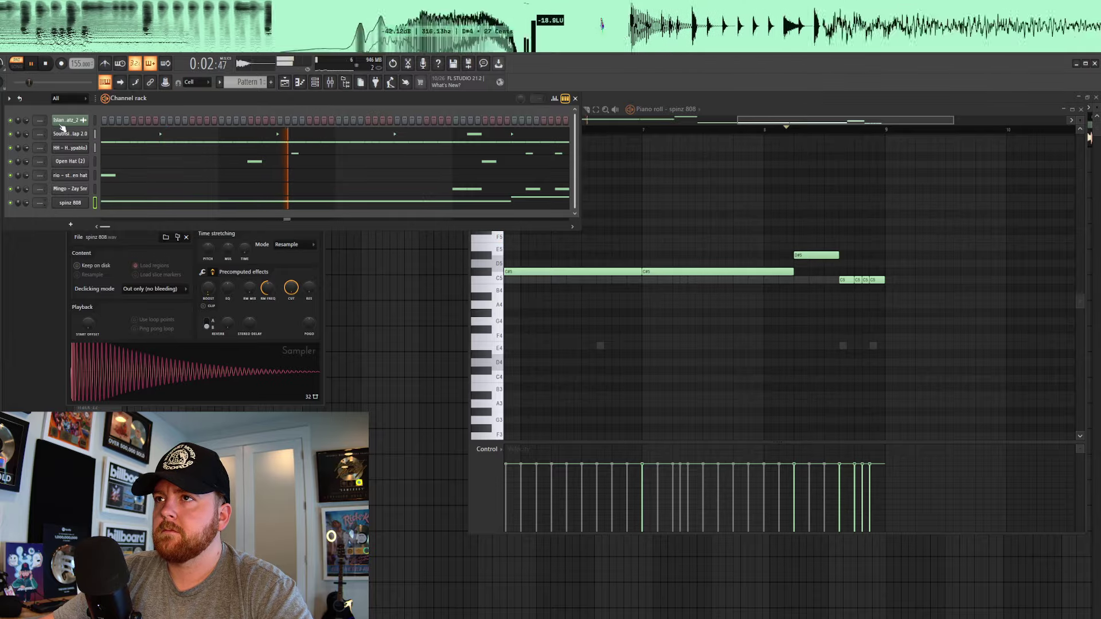
- Play the full arrangement in the playlist from bar 9 and from bar 17
click(16, 63)
click(285, 82)
click(243, 116)
click(363, 116)
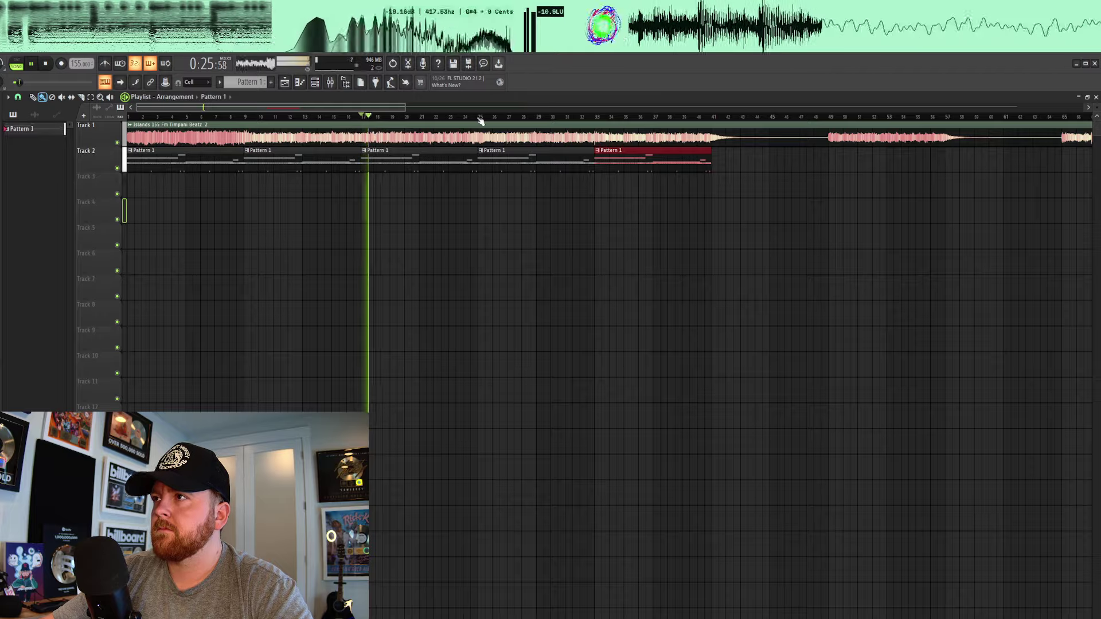
- Slice the spinz 808's long F5 note late in bar 2 and at the start of bar 3, checking it in playback
key(F6)
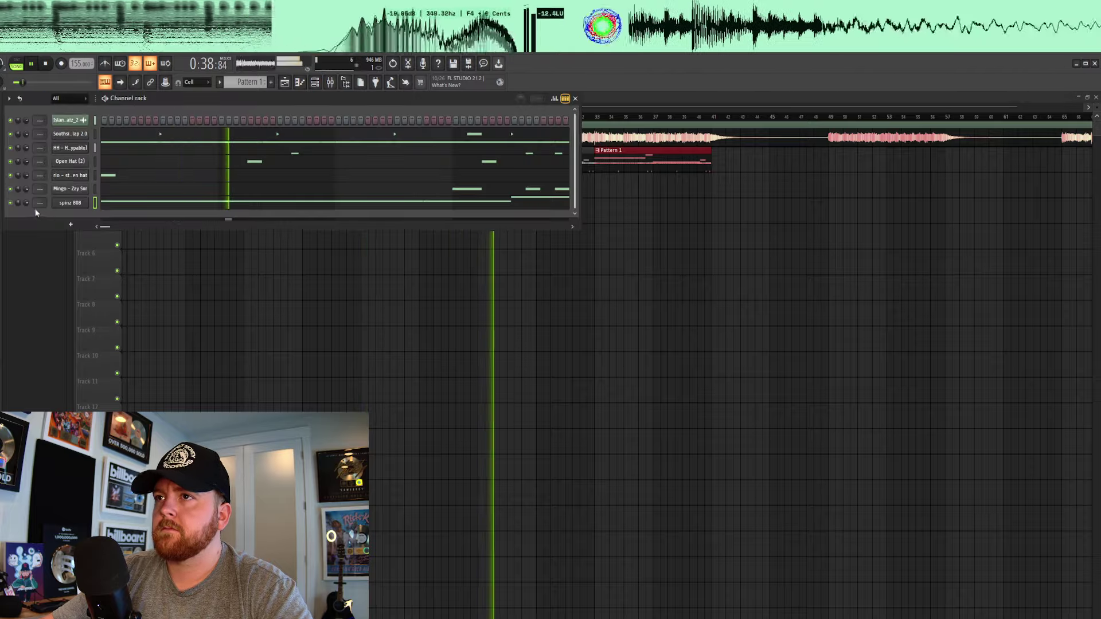
click(185, 205)
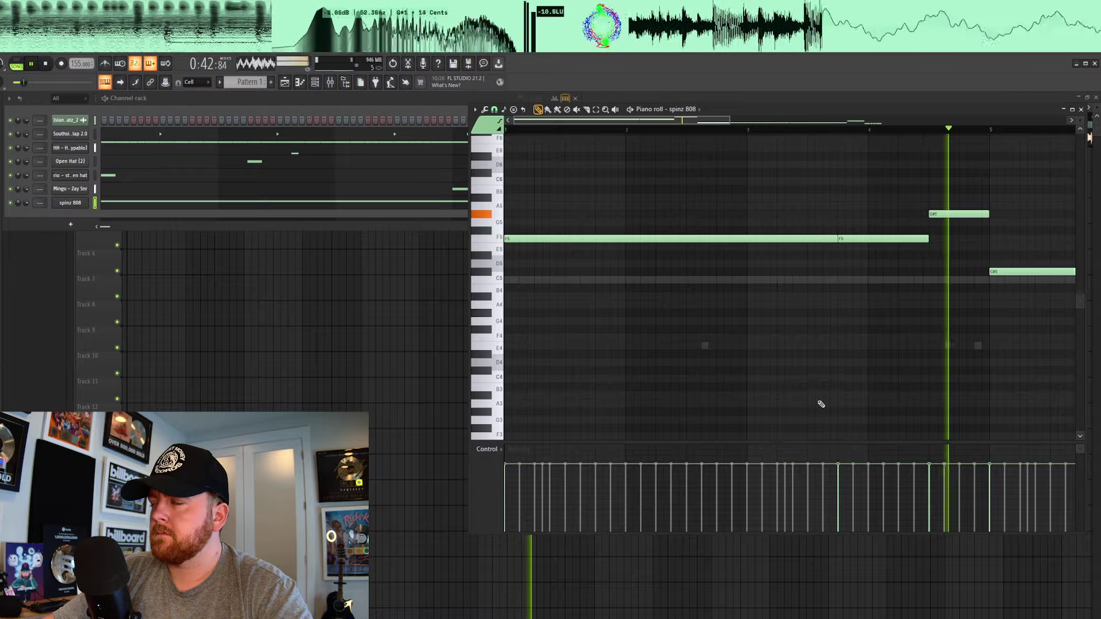
scroll(808, 395, down, 5)
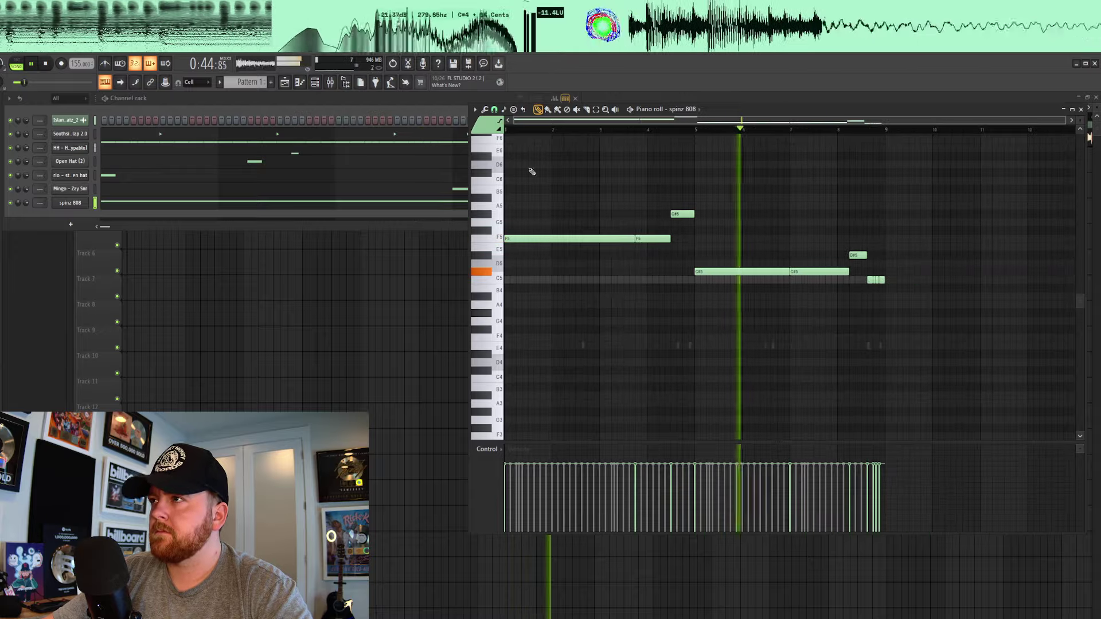
click(587, 110)
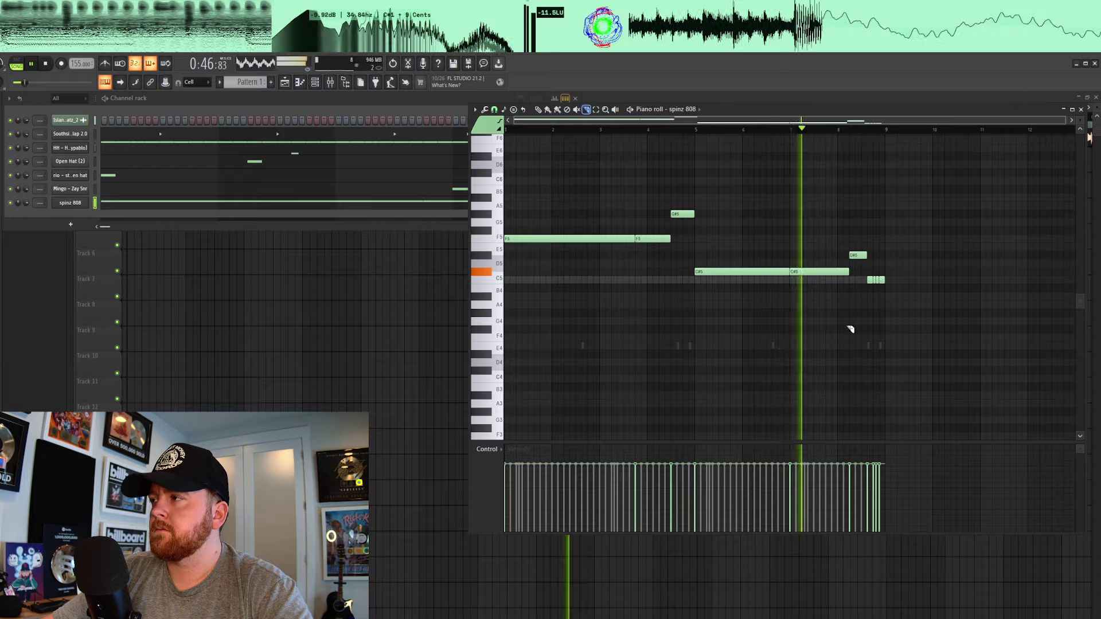
key(space)
key(space)
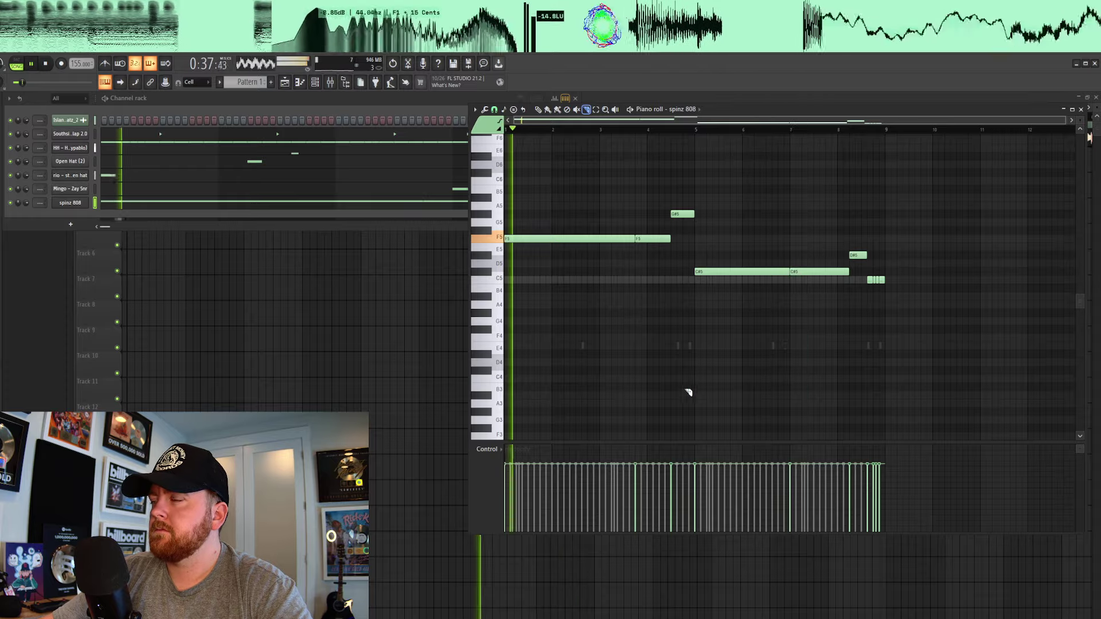
drag(586, 240, 599, 257)
key(space)
key(space)
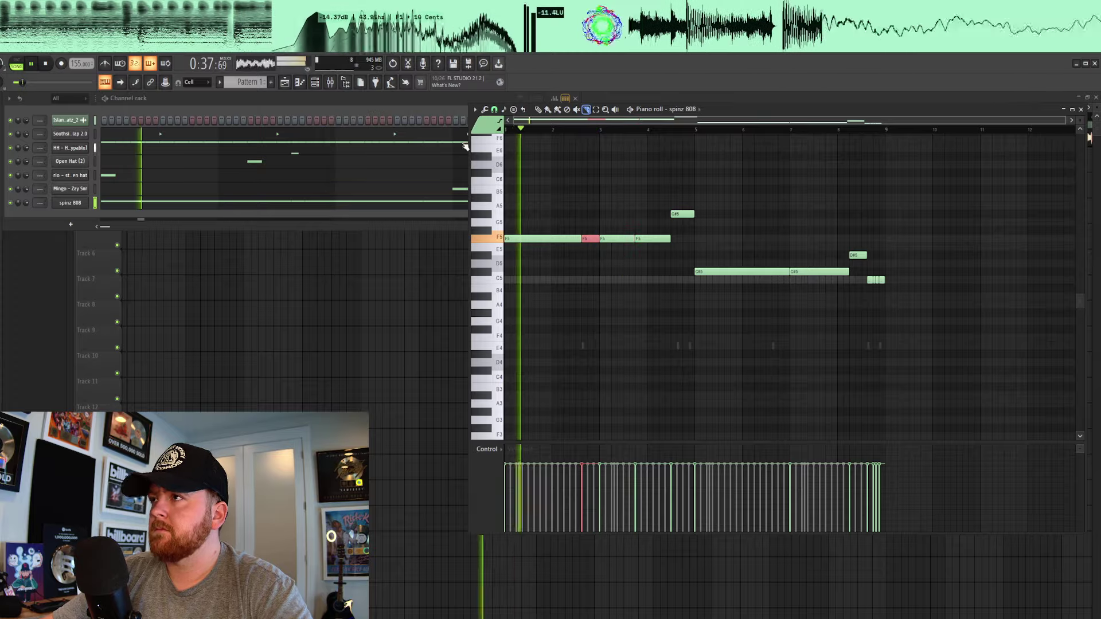
- Raise the velocity of all spinz 808 notes and slice the C#5 note late in bar 6
key(ctrl+a)
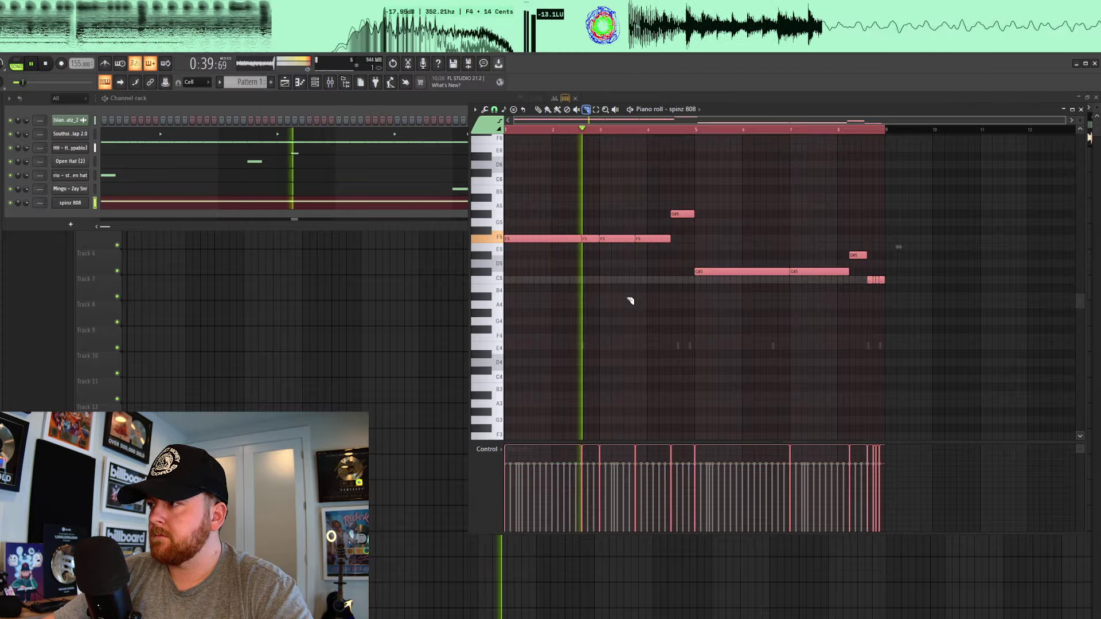
click(673, 284)
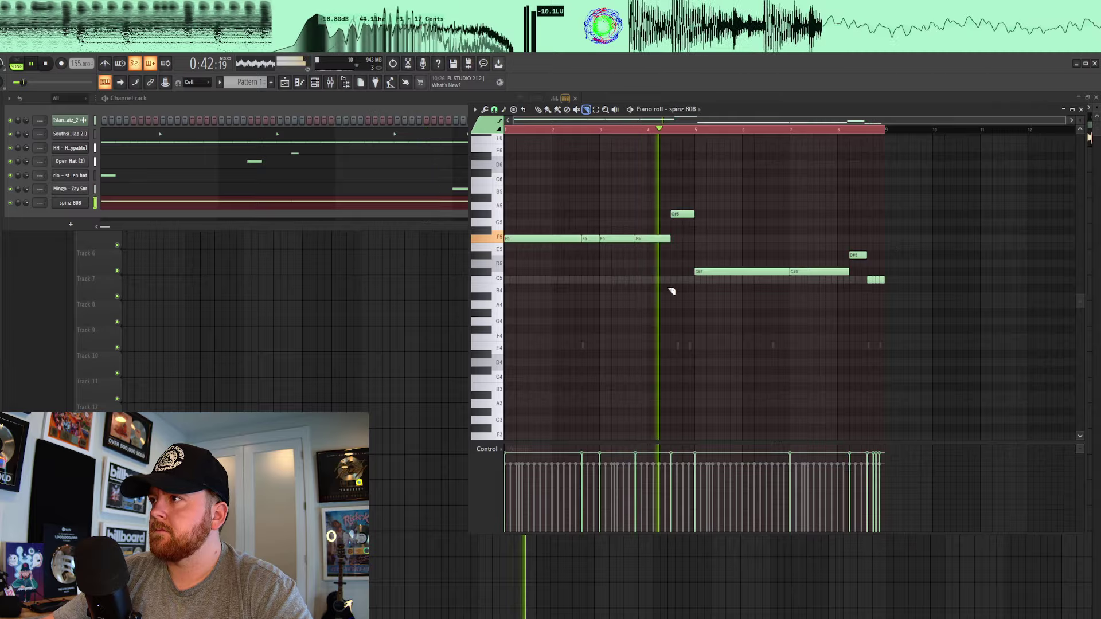
click(772, 271)
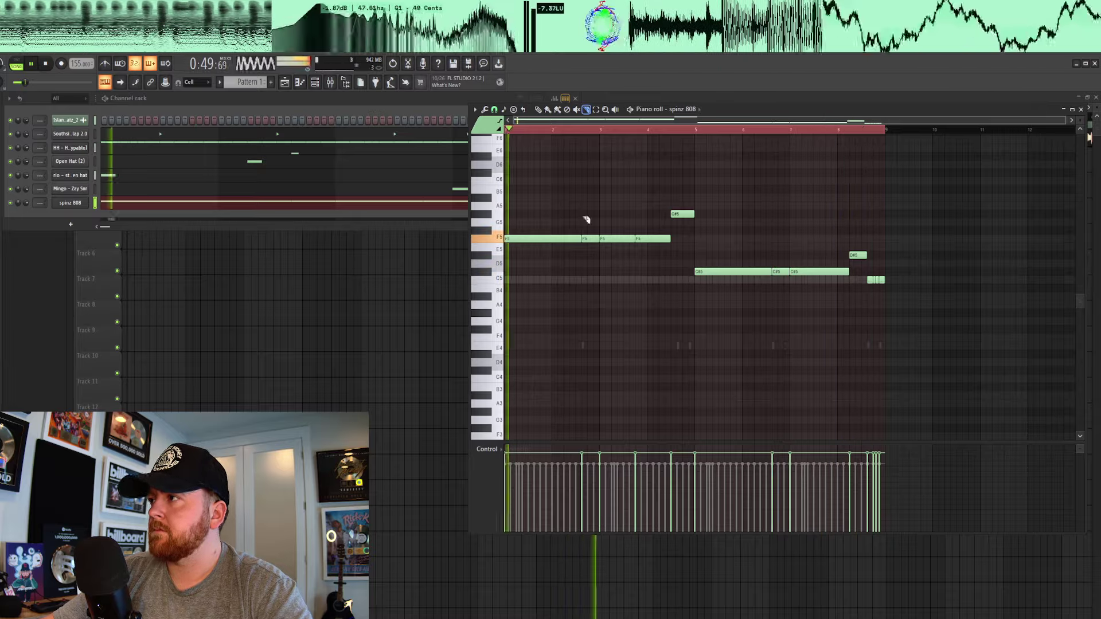
- Add the venexxi rack kick sample as a channel and give it the 808's rhythm as short C5 notes
click(194, 100)
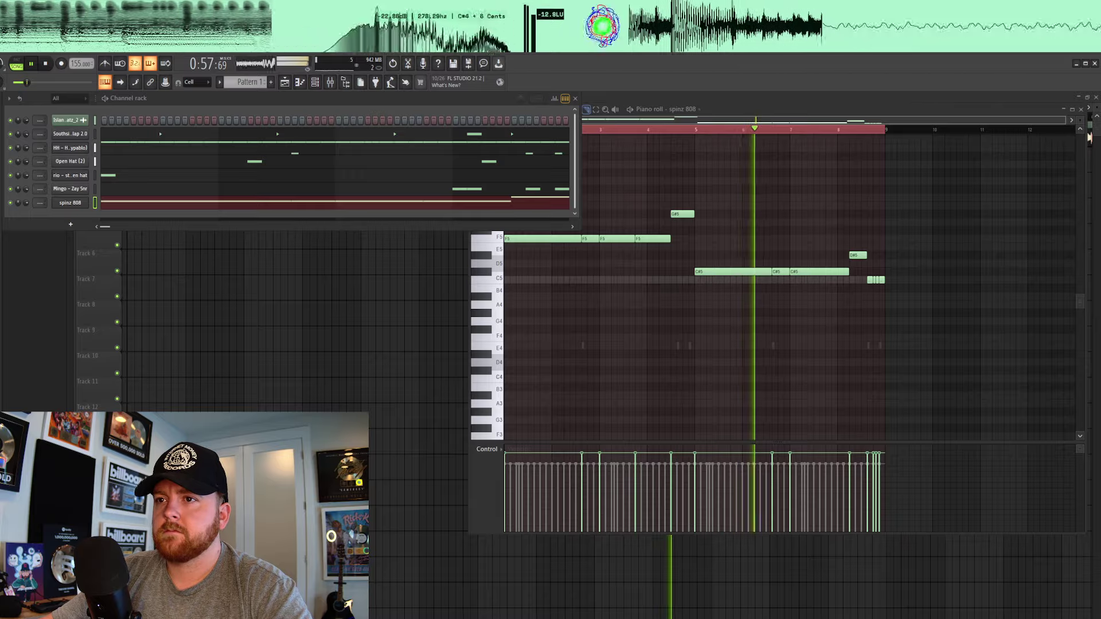
drag(26, 232, 109, 219)
click(119, 220)
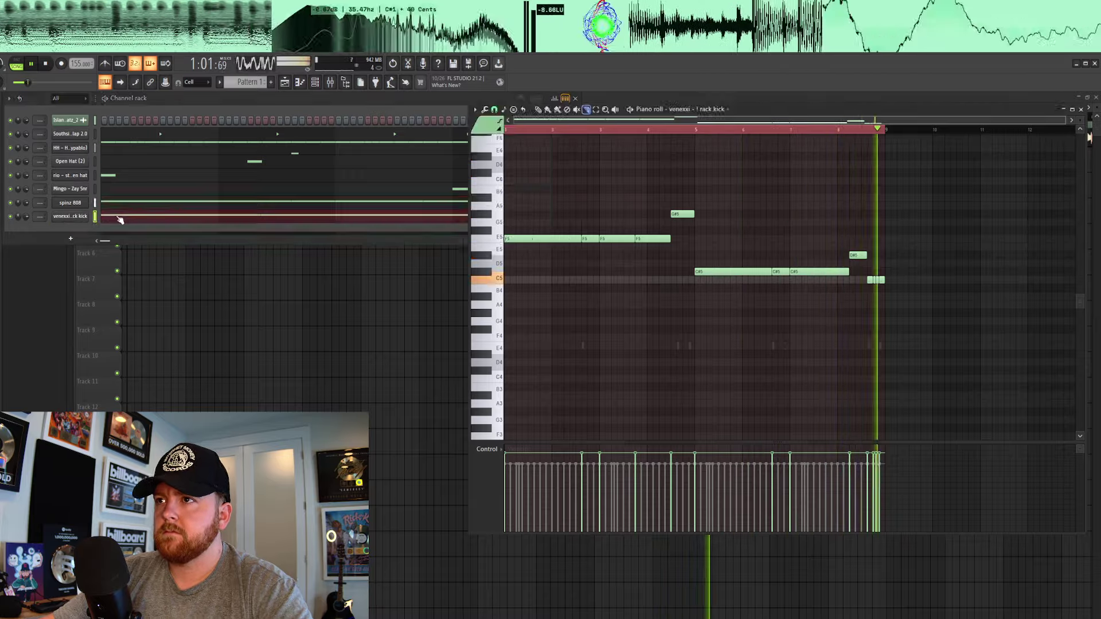
key(ctrl+a)
key(alt+k)
key(Return)
key(shift+d)
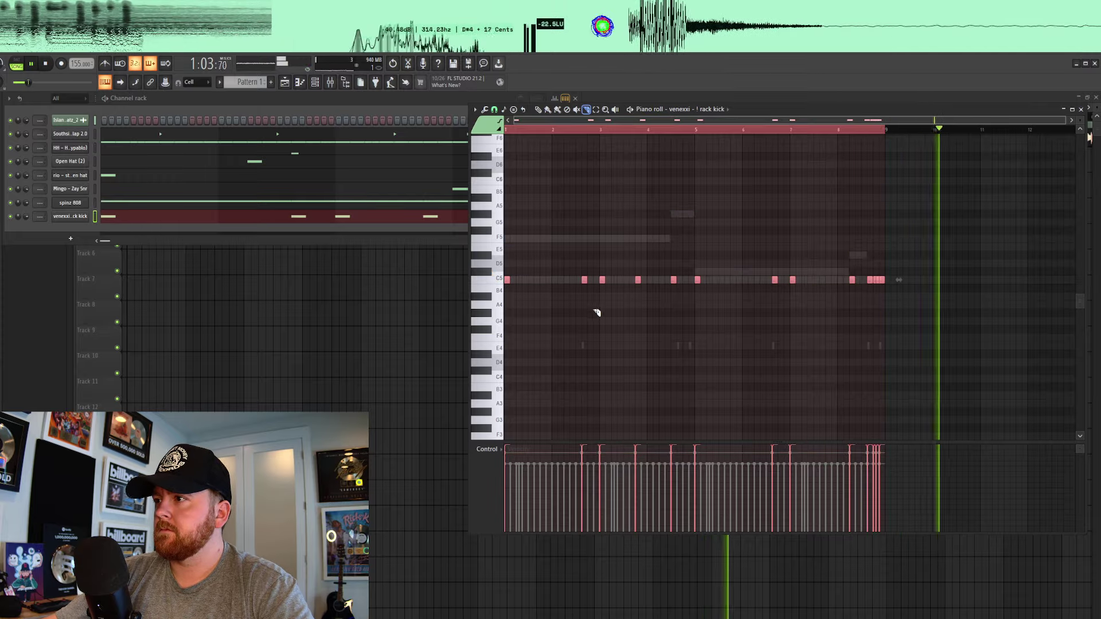
- Play back the pattern with the added kick and open the kick channel's sampler settings
key(space)
click(27, 221)
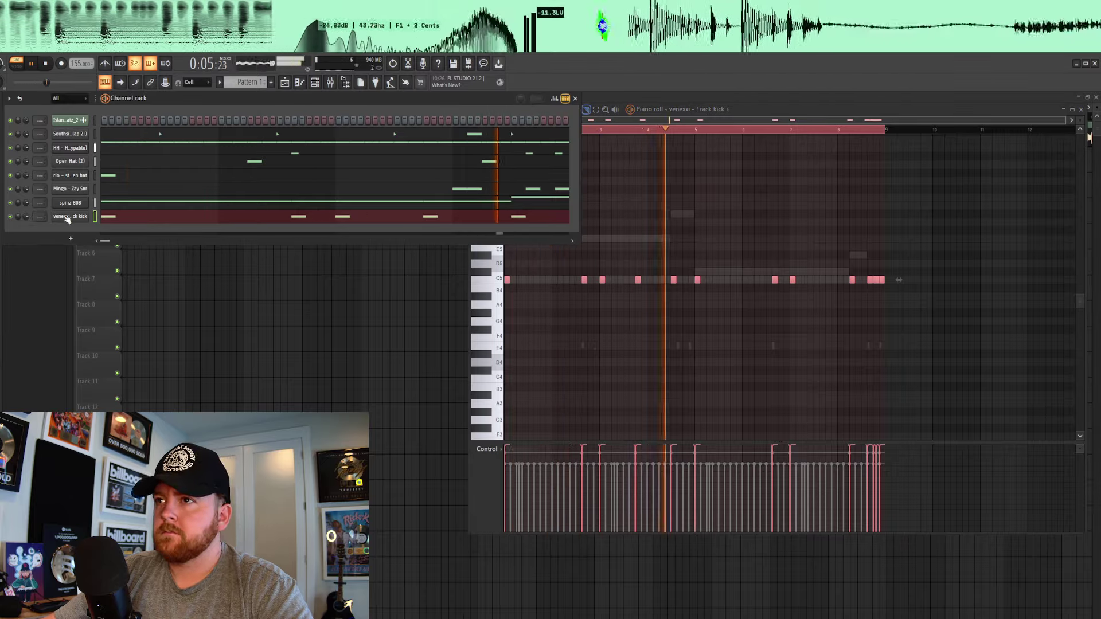
click(69, 216)
click(52, 229)
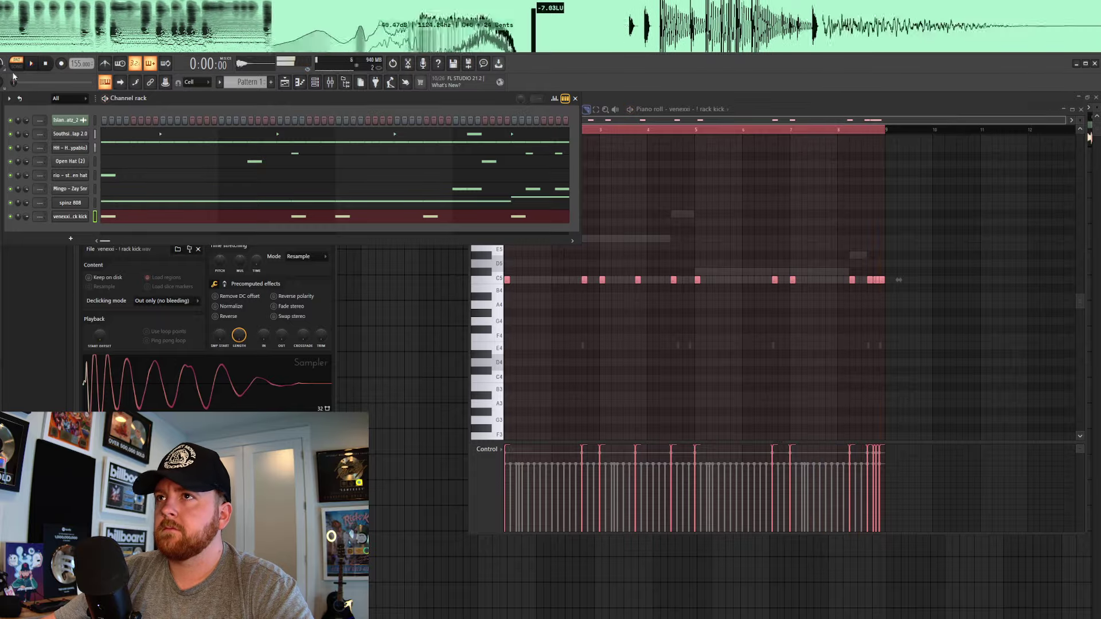
- Delete the Pattern 1 clip in bars 1 to 8 and the melody sample clip after bar 41
click(285, 82)
right_click(163, 164)
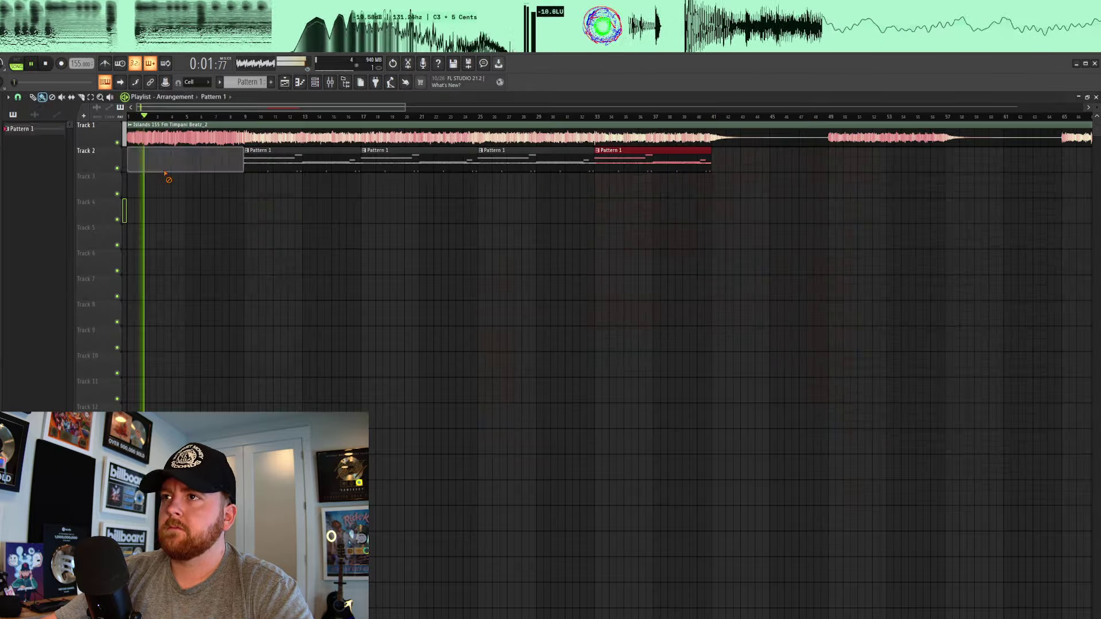
scroll(235, 170, down, 2)
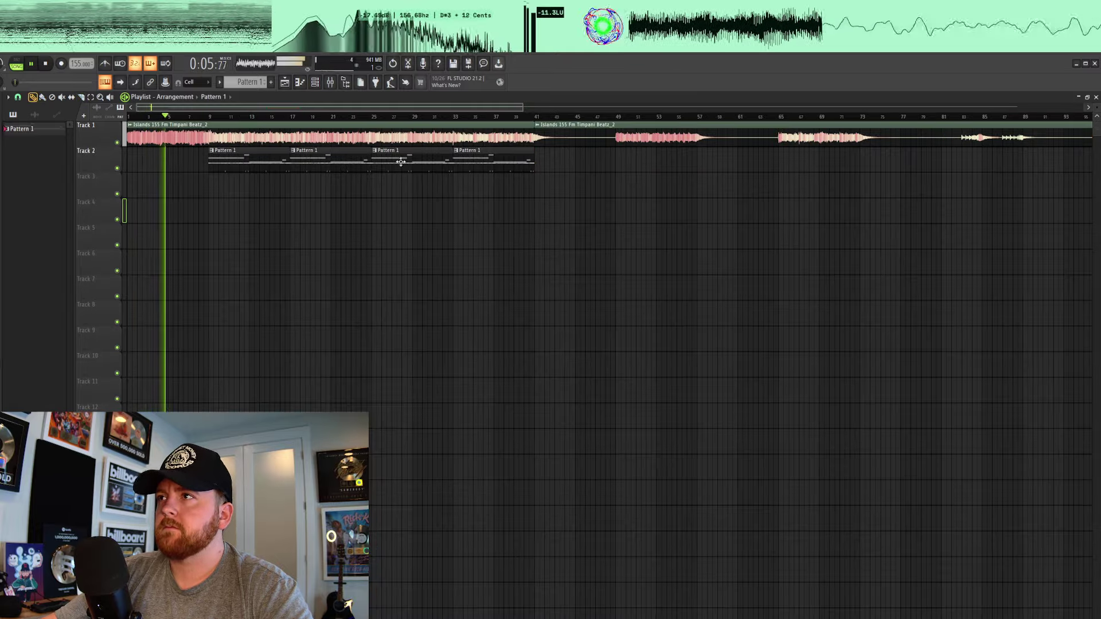
right_click(593, 137)
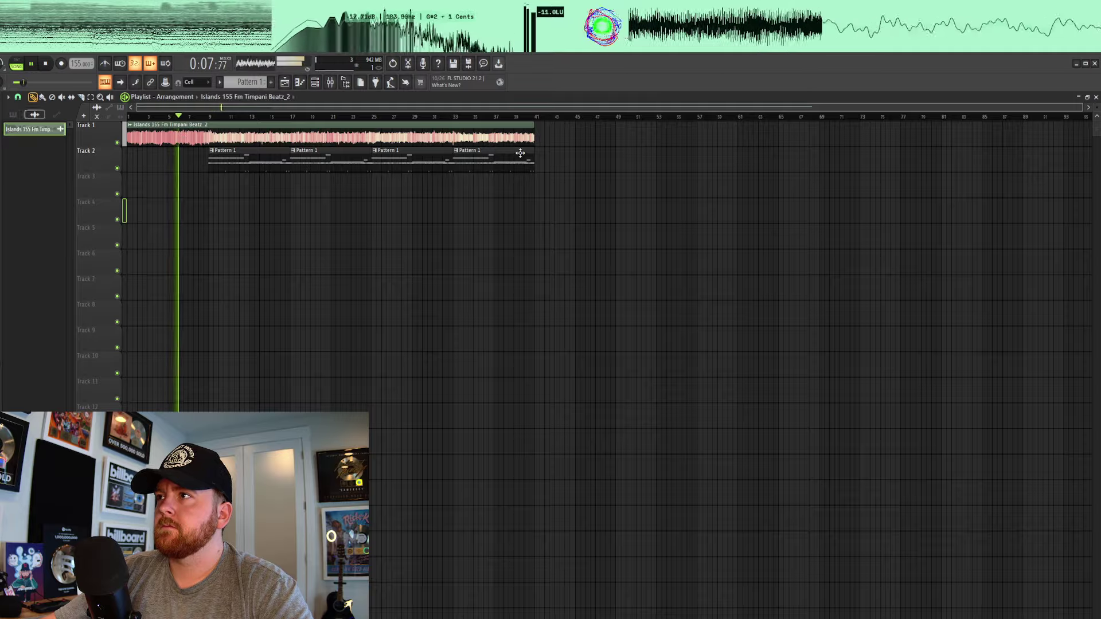
- Place the melody sample again at bar 41, remove everything after bar 49, and play the arrangement
click(537, 137)
scroll(441, 121, down, 1)
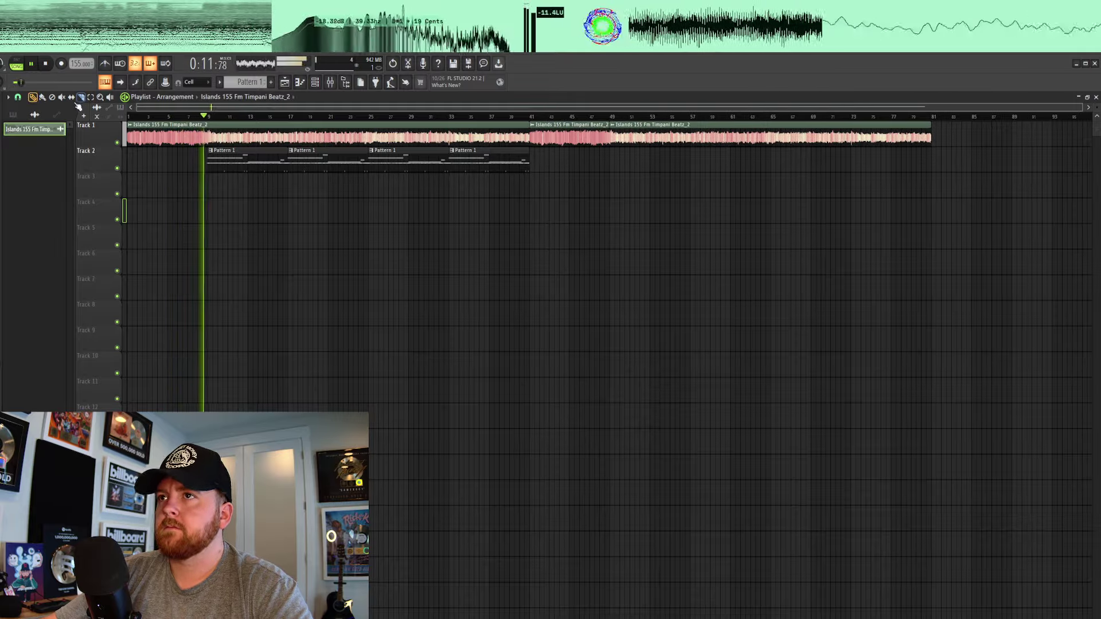
right_click(642, 133)
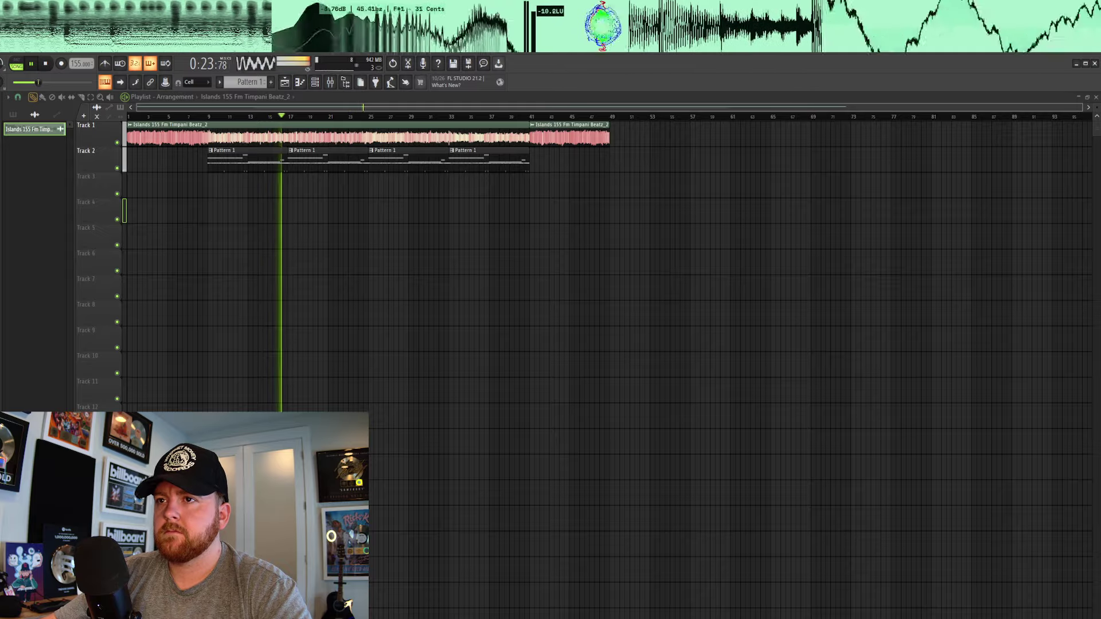
key(space)
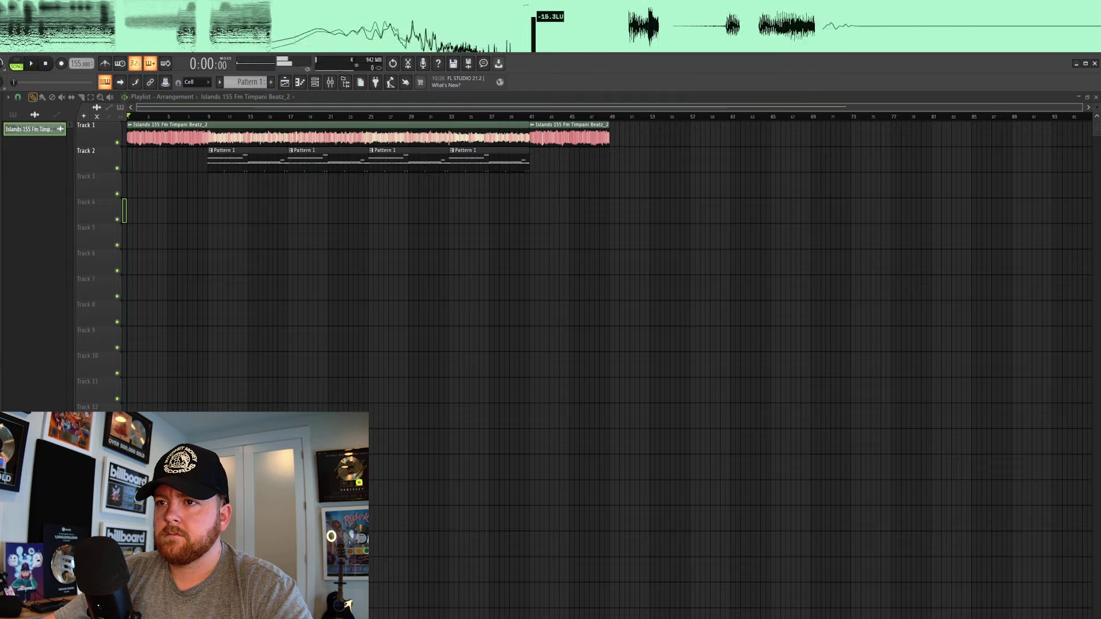
- Add the TBP - Convict Rise sample to Track 3 with its peak aligned to the drop at bar 9, and play it back
drag(167, 199, 196, 202)
scroll(197, 201, up, 10)
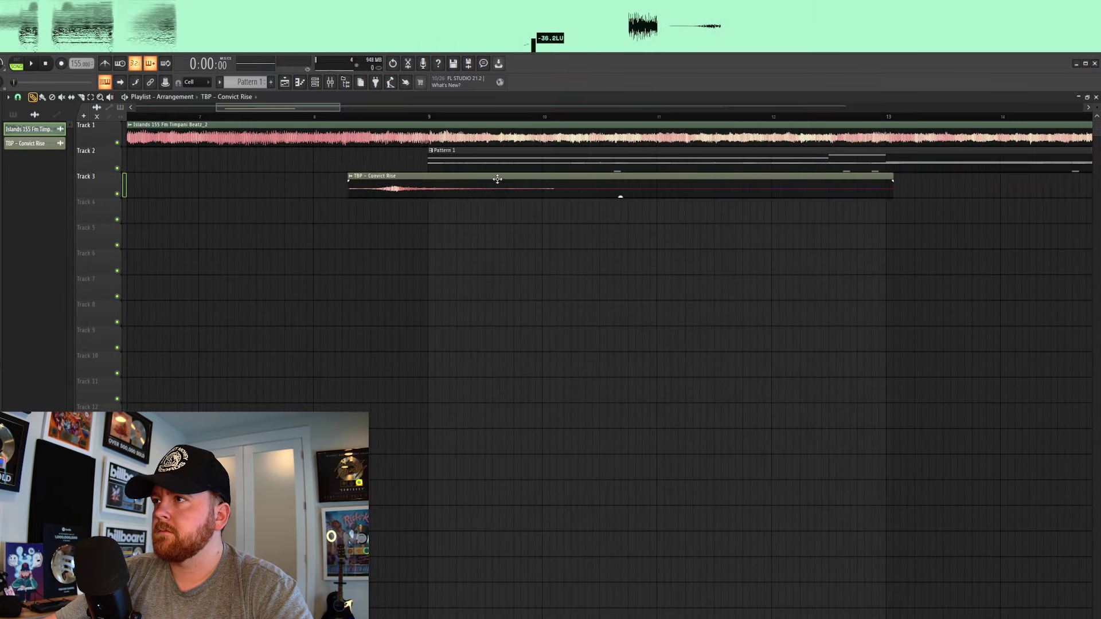
scroll(447, 208, up, 4)
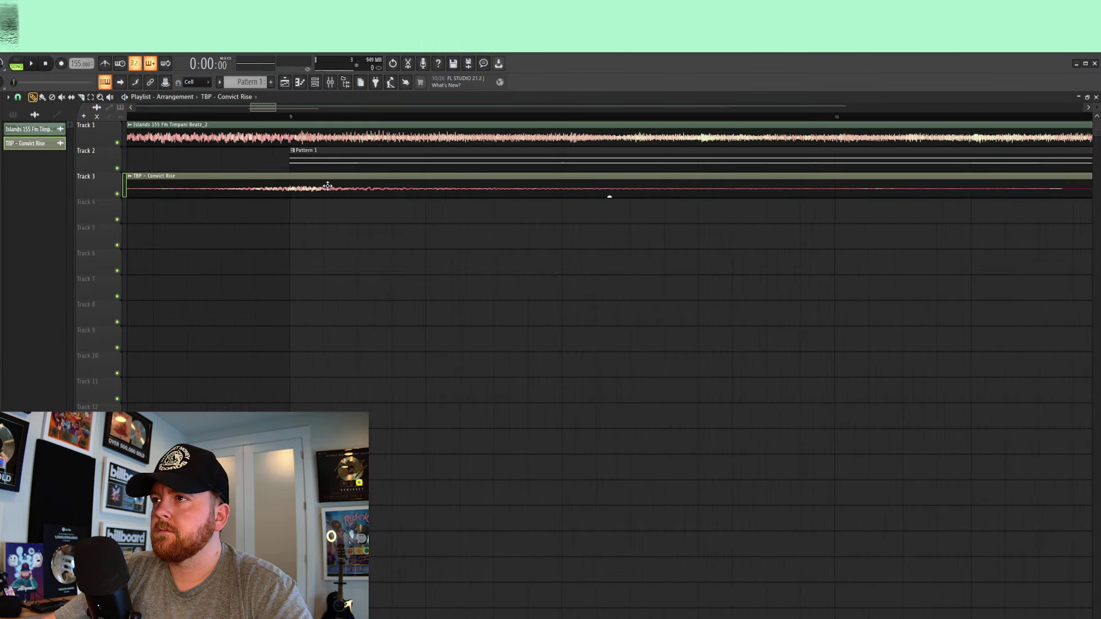
scroll(329, 194, down, 10)
key(space)
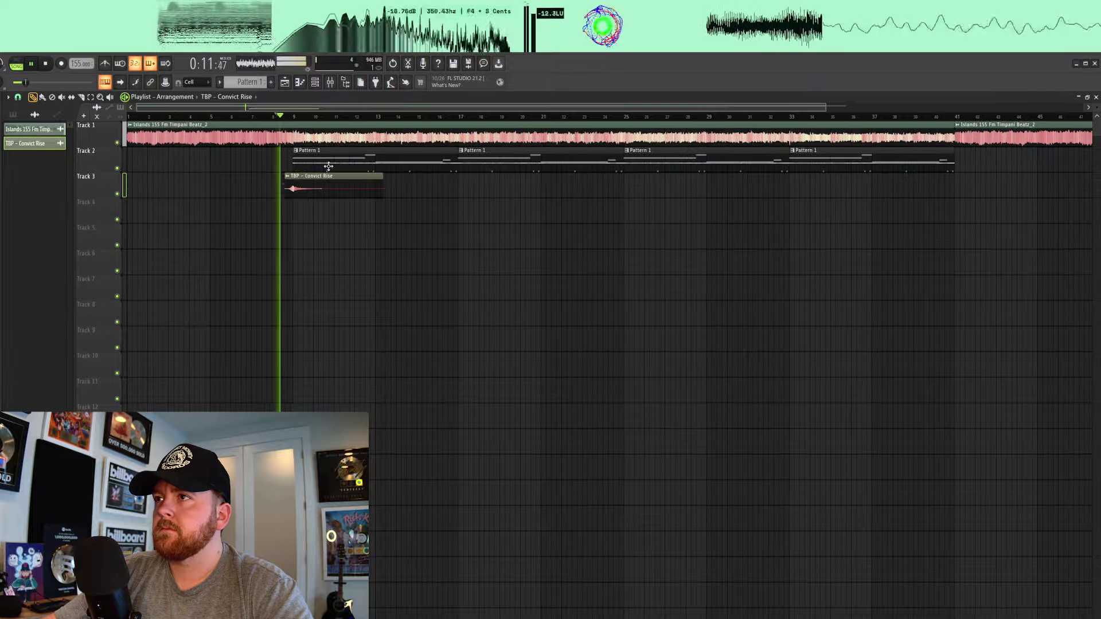
- Delete the four Pattern 1 clips on Track 2 between bars 9 and 41
scroll(422, 266, down, 3)
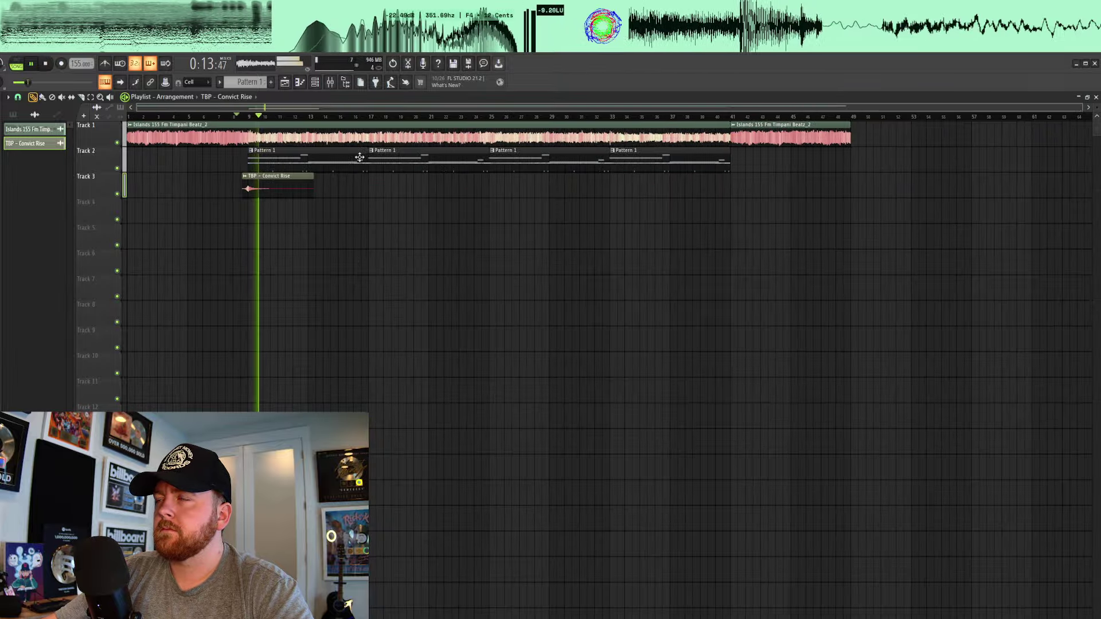
right_click(293, 166)
right_click(402, 166)
right_click(516, 169)
right_click(630, 167)
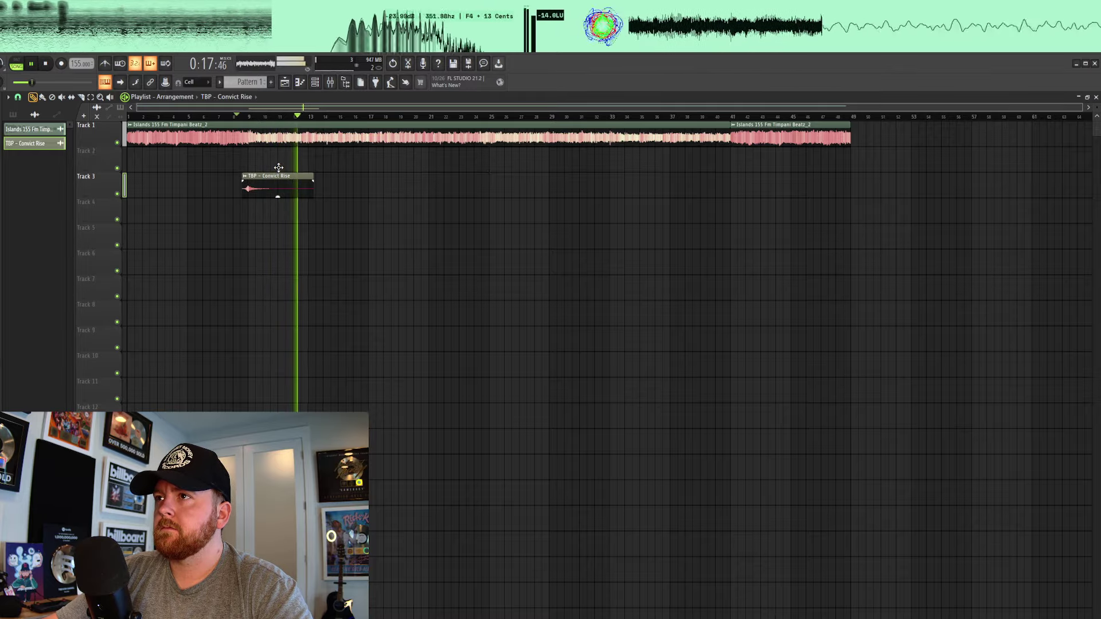
- Load Fruity Parametric EQ 2 on the melody sample's mixer insert and choose the 20Hz + 18kHz cut preset
double_click(250, 136)
click(341, 248)
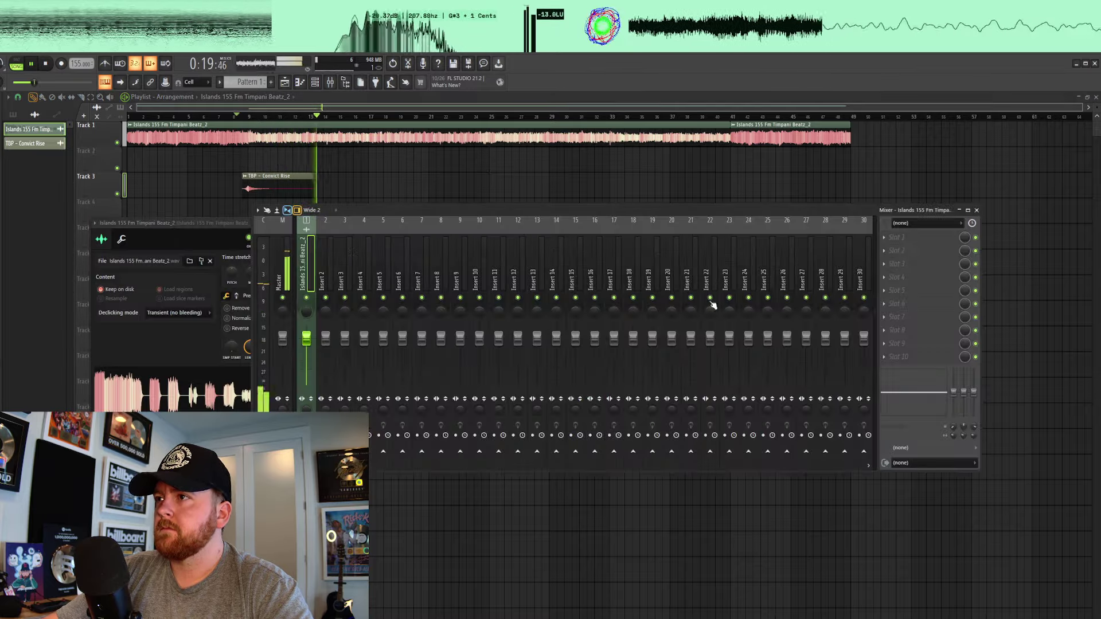
click(934, 237)
click(1086, 369)
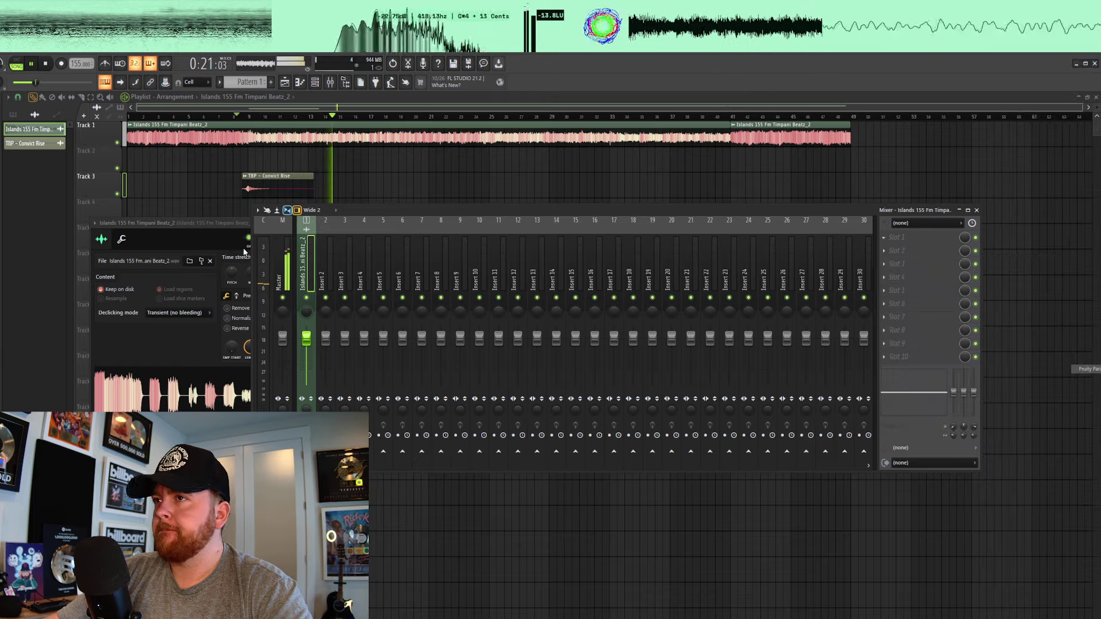
click(347, 188)
click(375, 278)
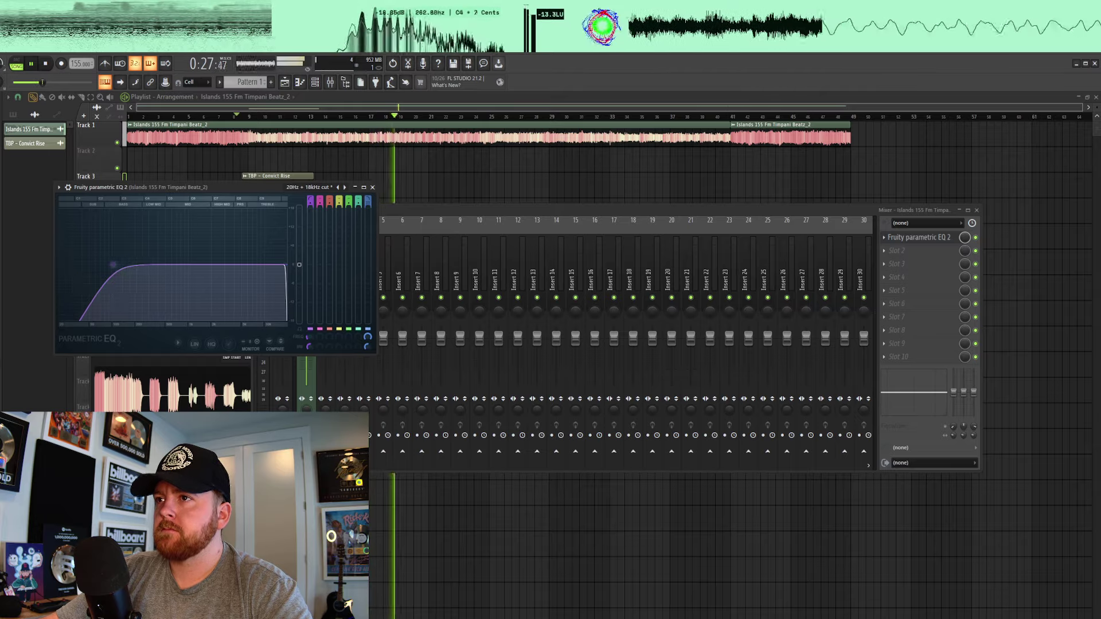
- Raise the EQ's low-cut frequency to thin out the melody's low end while playing it back
key(space)
key(space)
drag(137, 264, 145, 265)
key(space)
key(space)
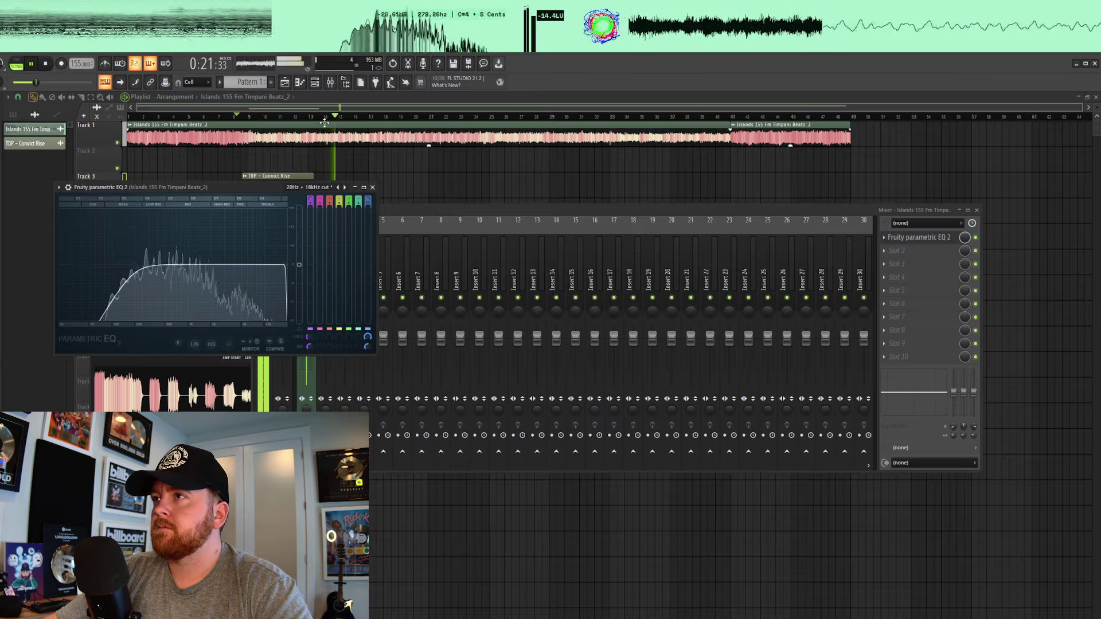
click(357, 112)
- Create an automation clip for the EQ's mix level on Track 2 and span it from bar 1 to bar 49
key(F9)
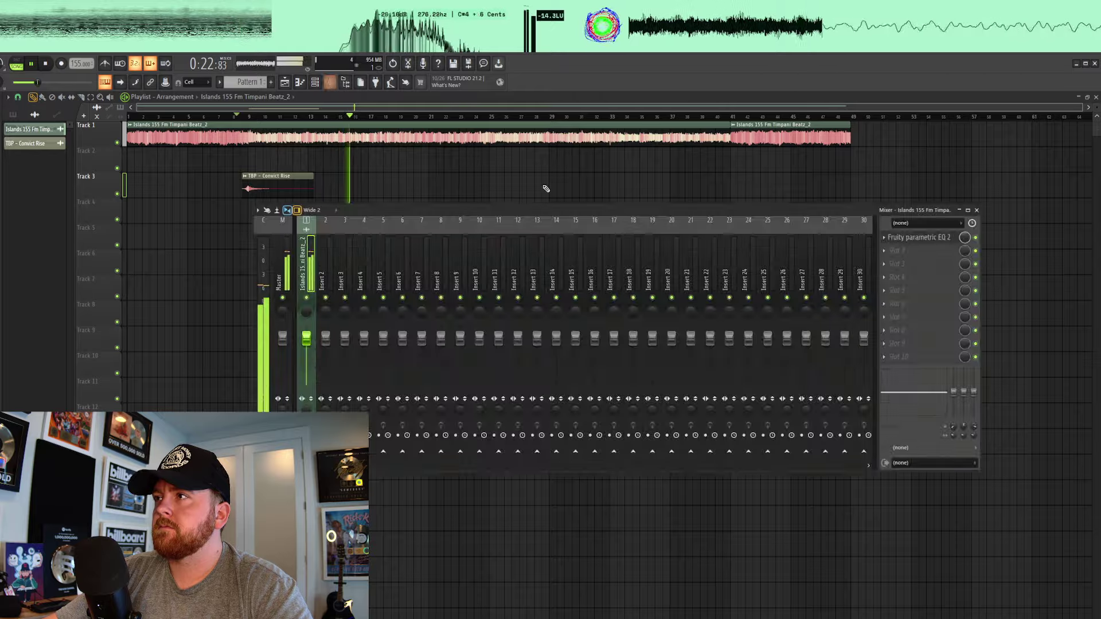
right_click(964, 237)
click(998, 304)
click(276, 150)
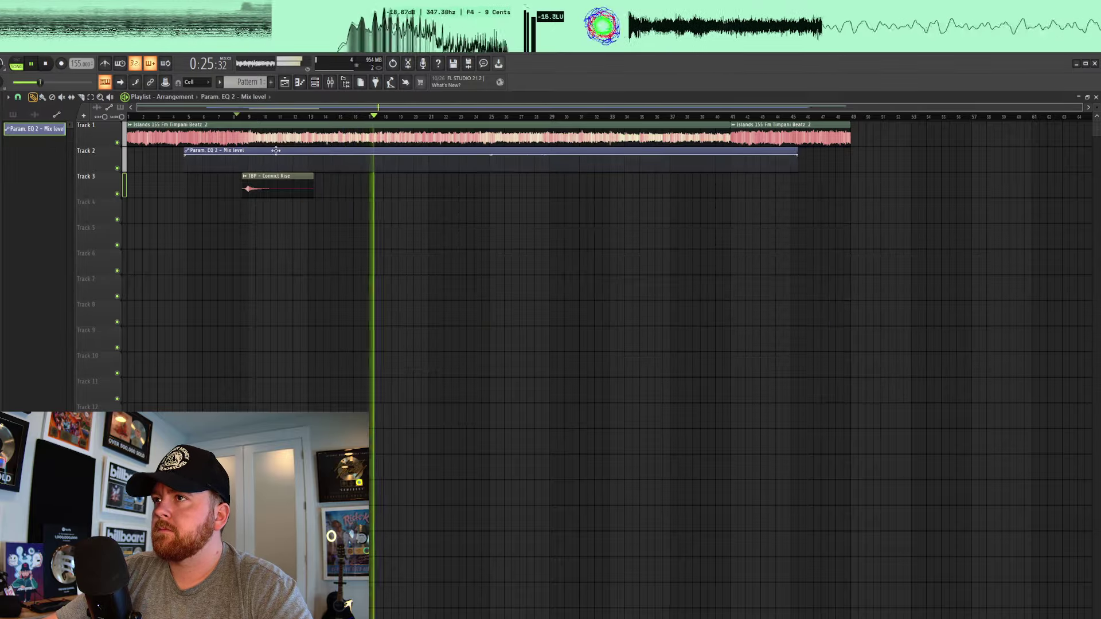
drag(276, 150, 219, 151)
drag(786, 154, 850, 149)
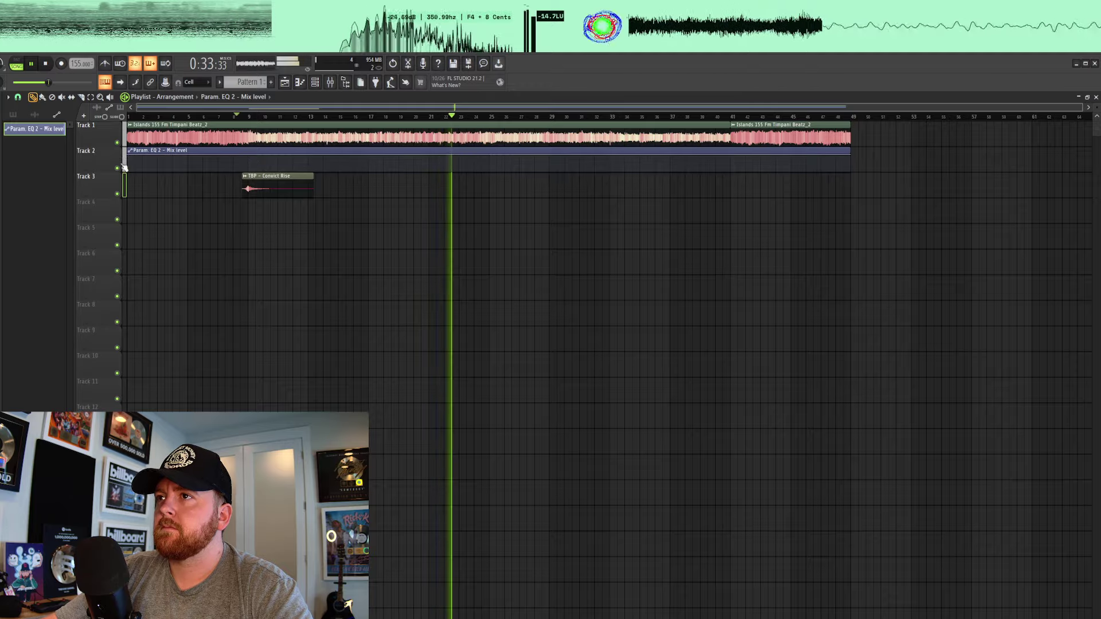
- Shape the mix-level automation to minimum until bar 9, maximum until bar 41, and back to minimum at bar 41
drag(129, 155, 128, 172)
right_click(249, 170)
right_click(730, 156)
right_click(731, 171)
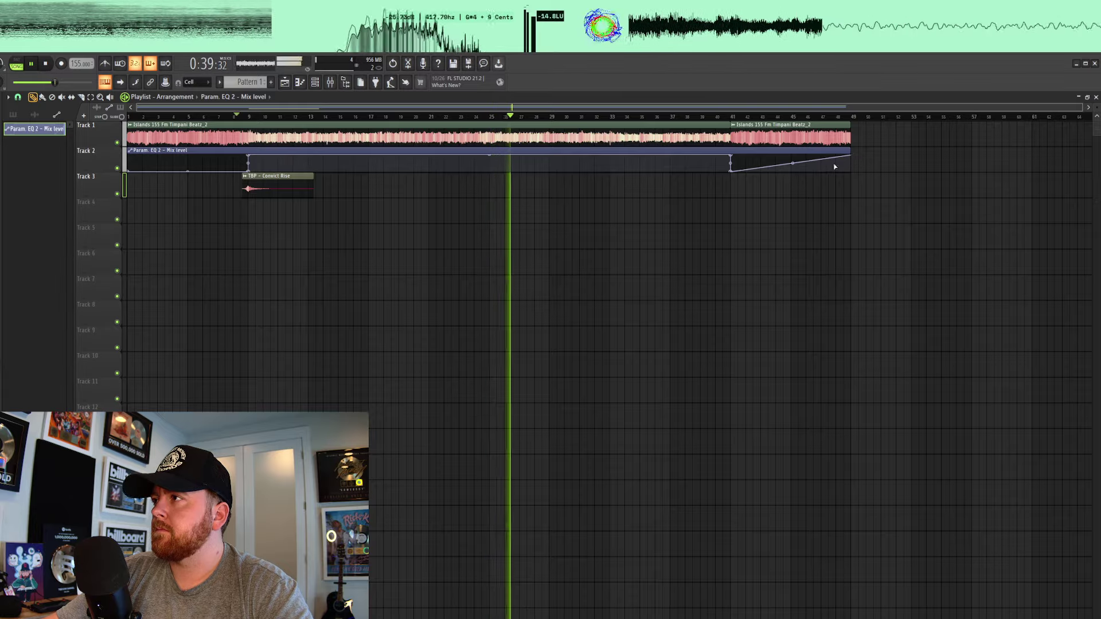
- Lower the mix-level automation's end point at bar 49 to minimum and shorten the clip to just past it
drag(851, 150, 942, 147)
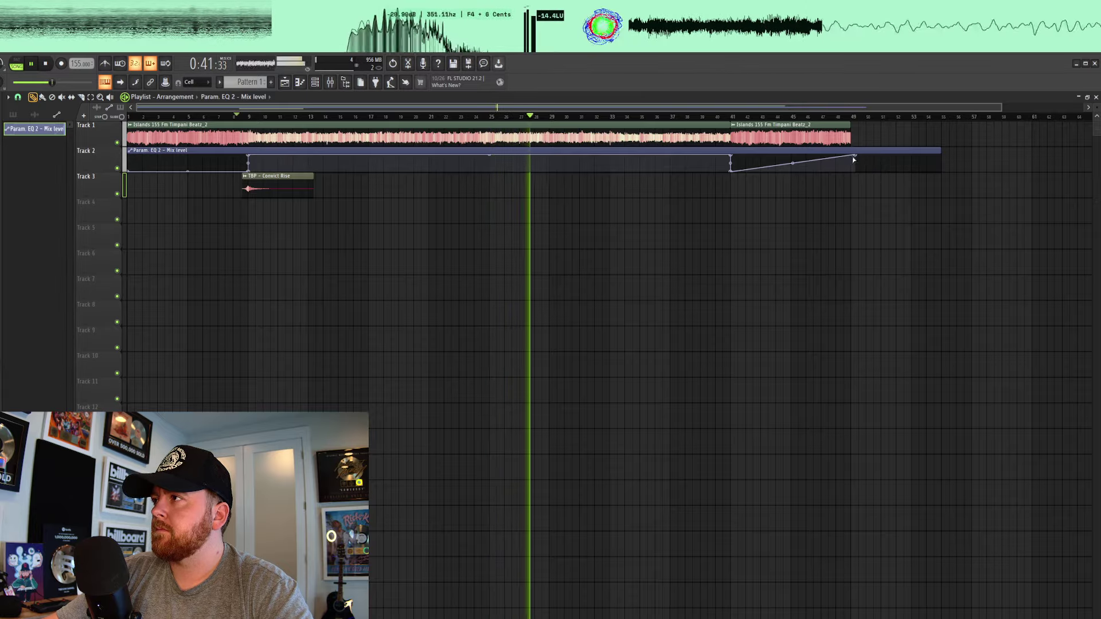
drag(855, 155, 853, 175)
drag(940, 151, 858, 154)
scroll(858, 161, up, 5)
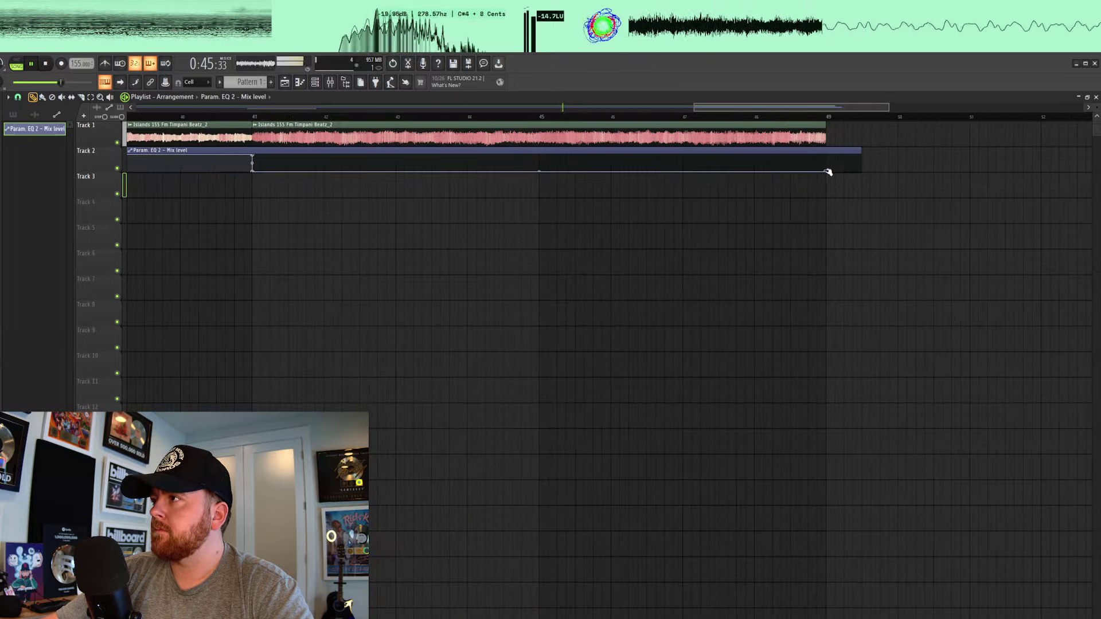
- Stop playback and split Pattern 1 by channel into separate patterns
scroll(860, 155, down, 8)
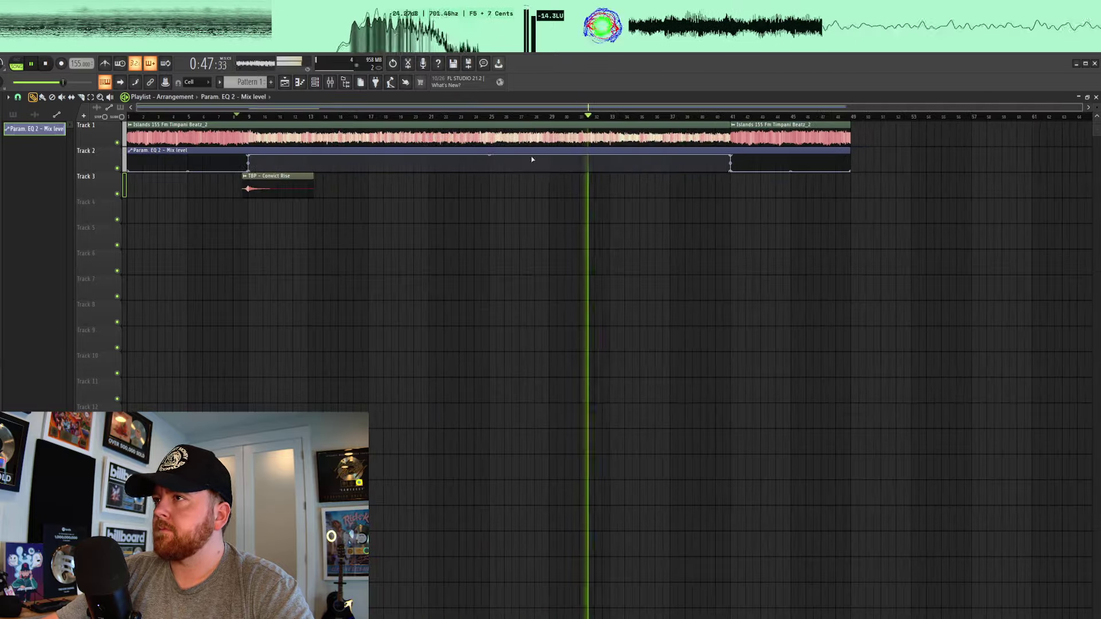
key(space)
click(250, 82)
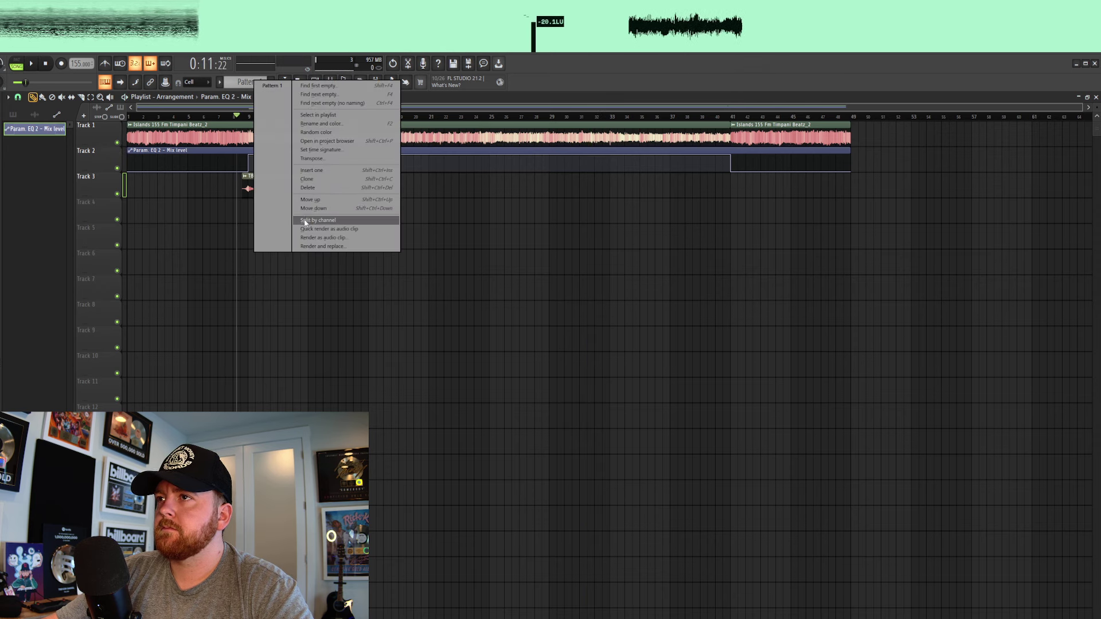
click(319, 219)
- Place the split drum and 808 patterns on Tracks 5–11 at bar 9 and duplicate them three times up to bar 41
drag(50, 133, 258, 248)
key(ctrl+b)
key(ctrl+b)
key(ctrl+b)
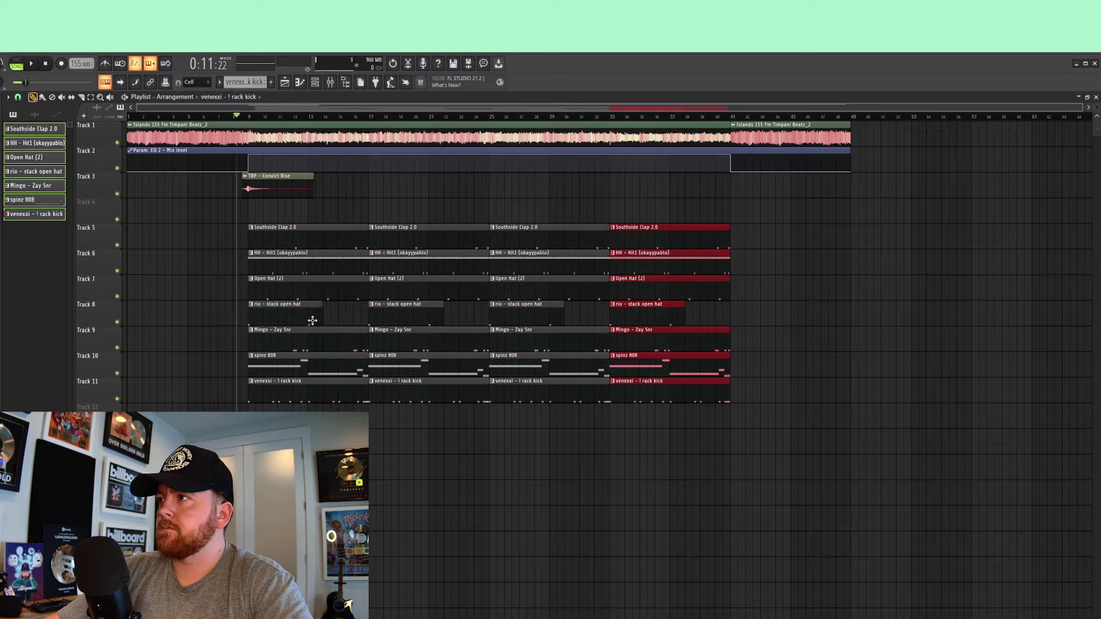
- Play from just before bar 9 and delete the rack kick and Mingo - Zay Snr clips spanning bars 9 to 17
click(234, 116)
key(space)
click(240, 117)
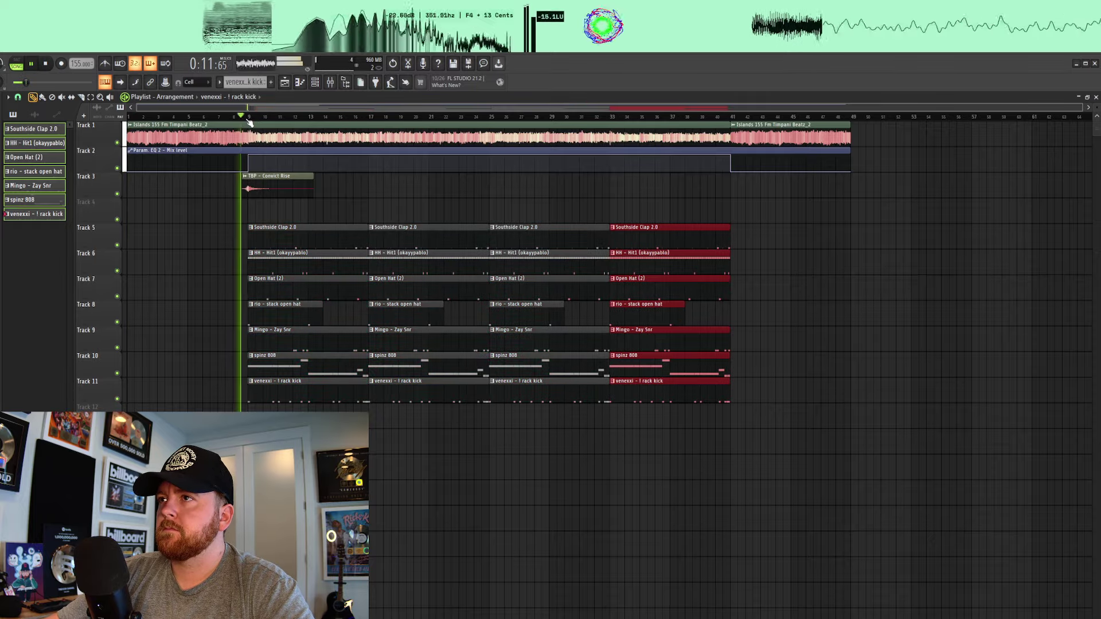
key(ctrl+d)
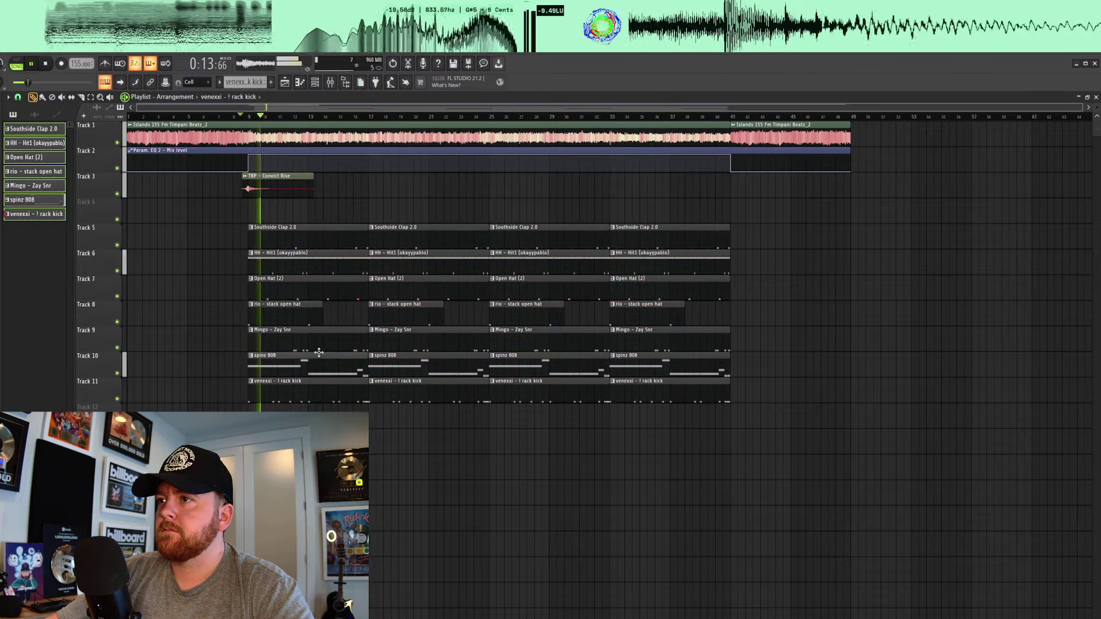
right_click(302, 396)
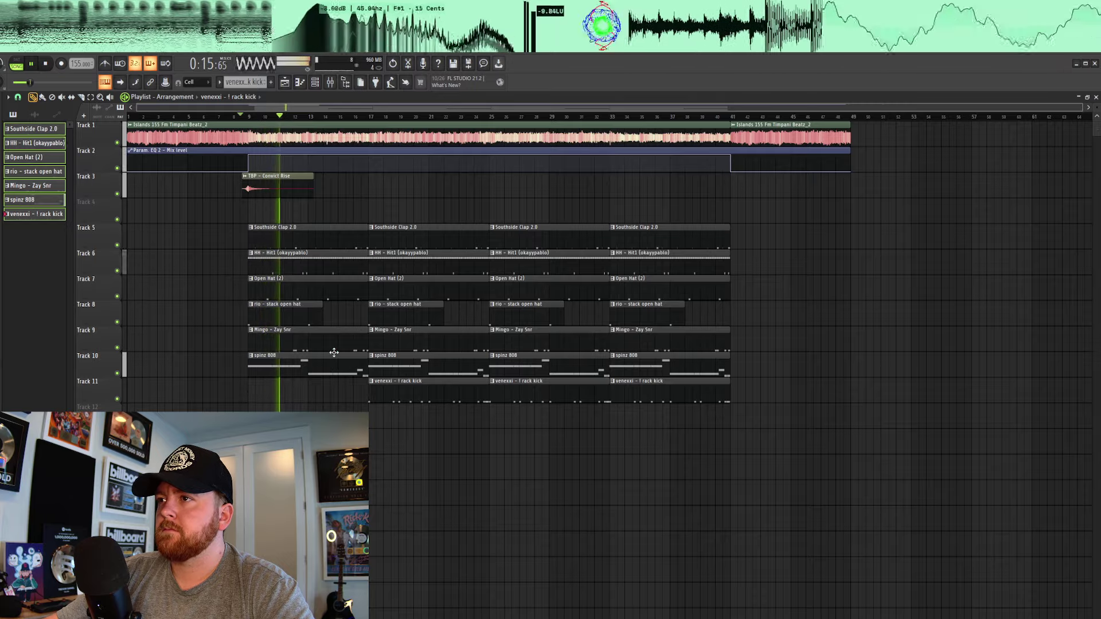
right_click(302, 341)
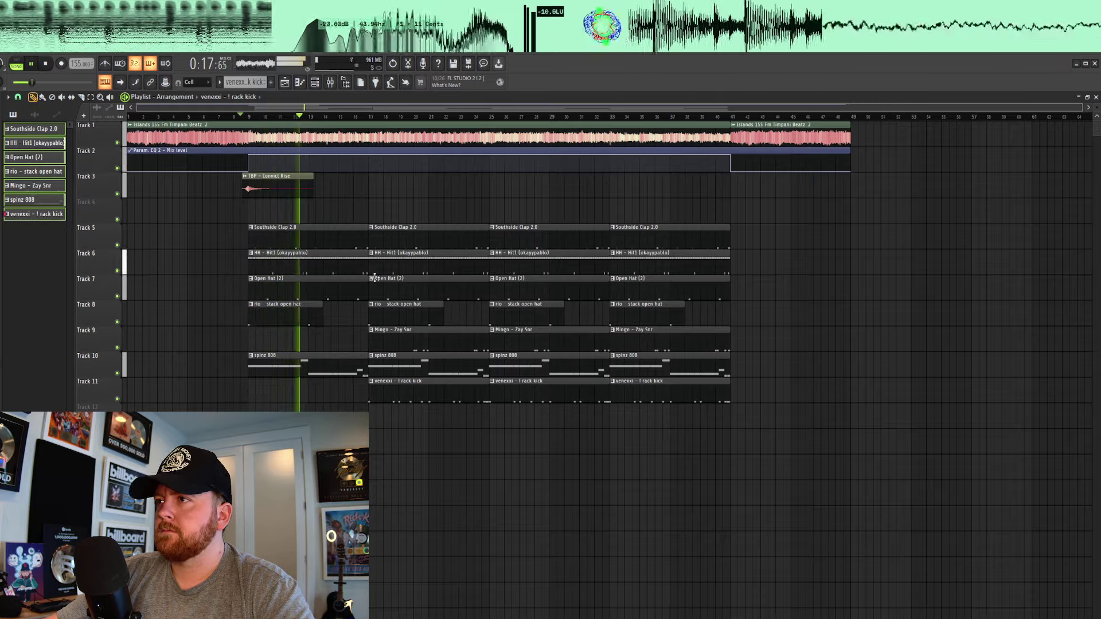
- Play from bar 17 and shorten that section's full-length drum and 808 clips to end at bar 24
click(368, 116)
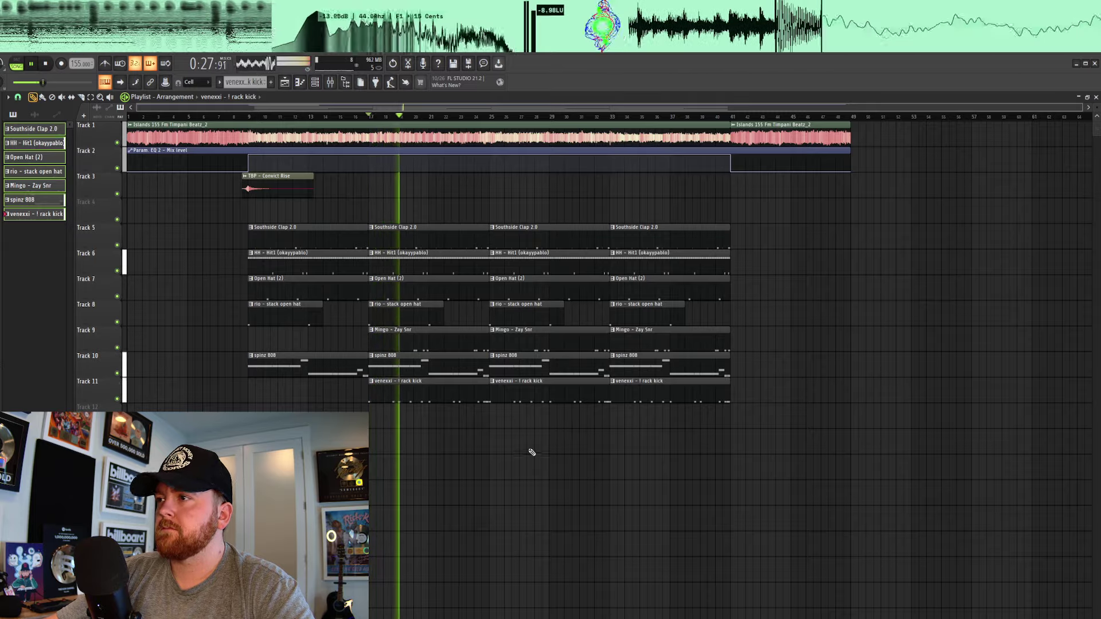
drag(369, 402, 476, 213)
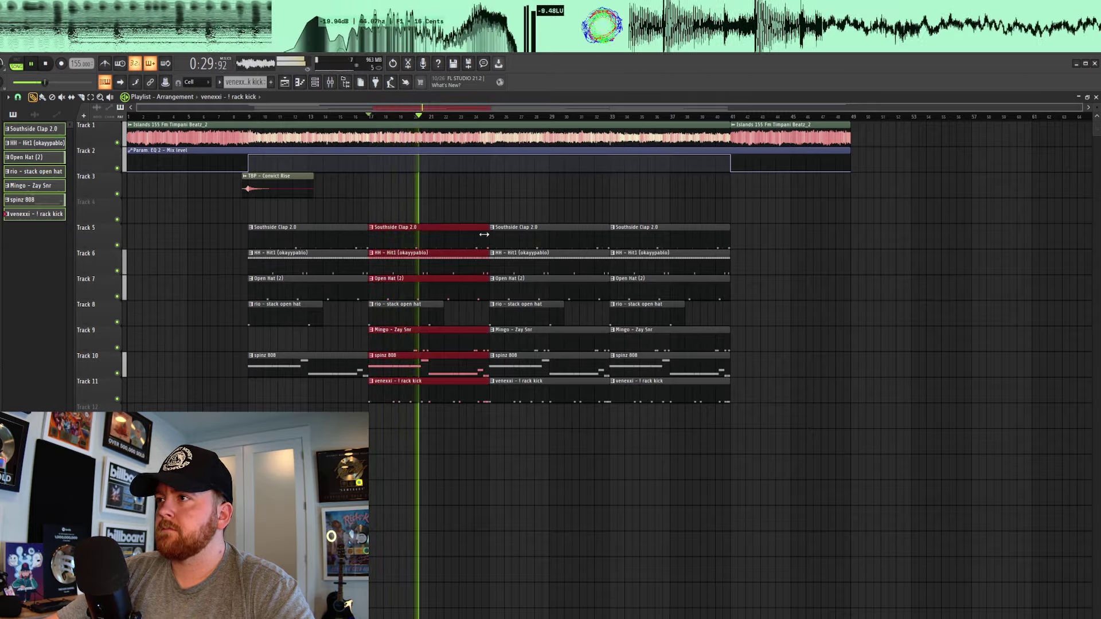
ctrl+click(597, 554)
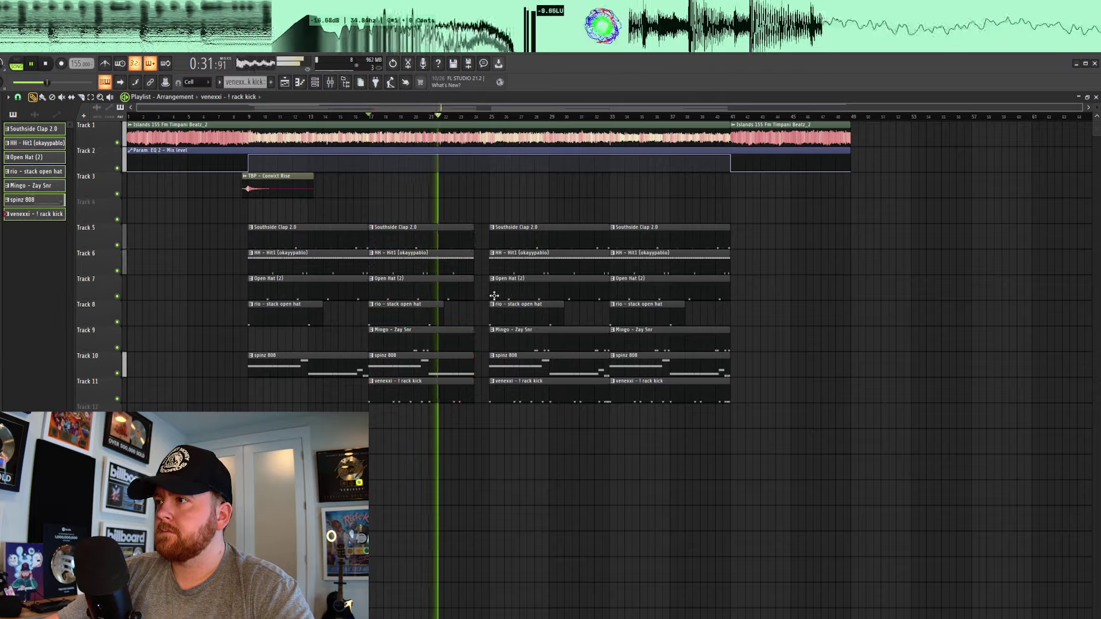
- Delete the kick and Mingo - Zay Snr clips in the bar 25 section and trim its spinz 808 to start at bar 29
right_click(506, 393)
right_click(502, 346)
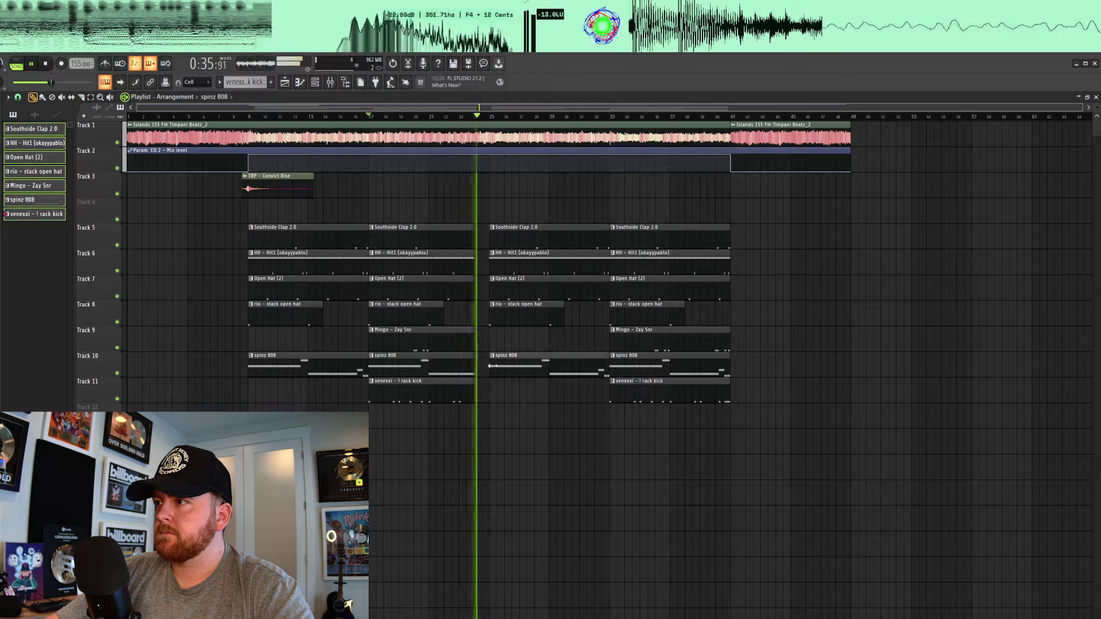
drag(491, 365, 519, 365)
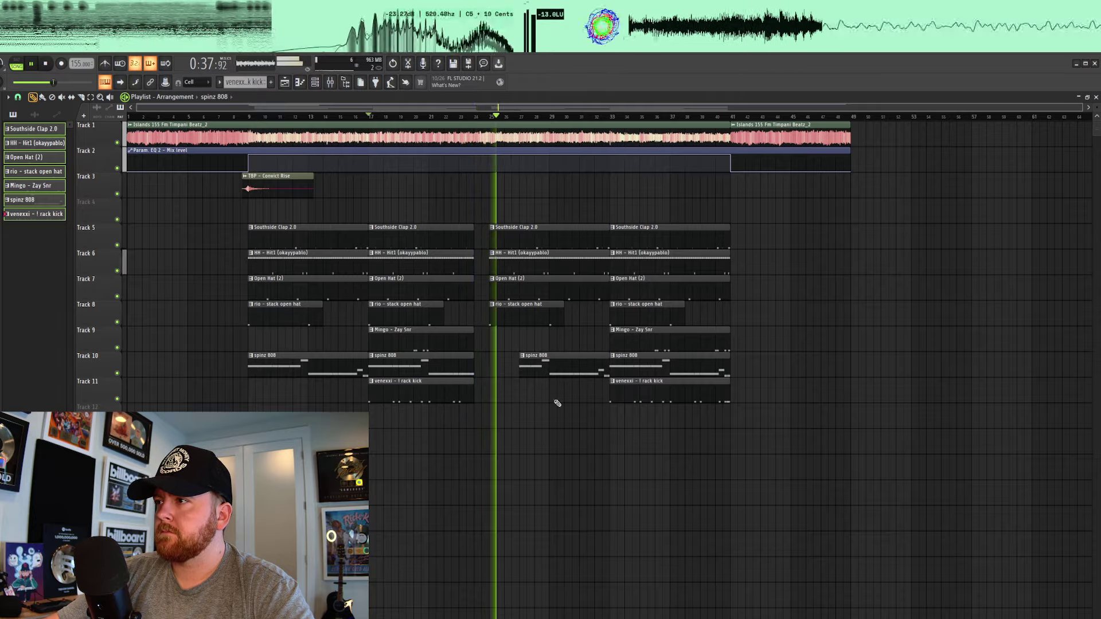
drag(521, 373, 549, 373)
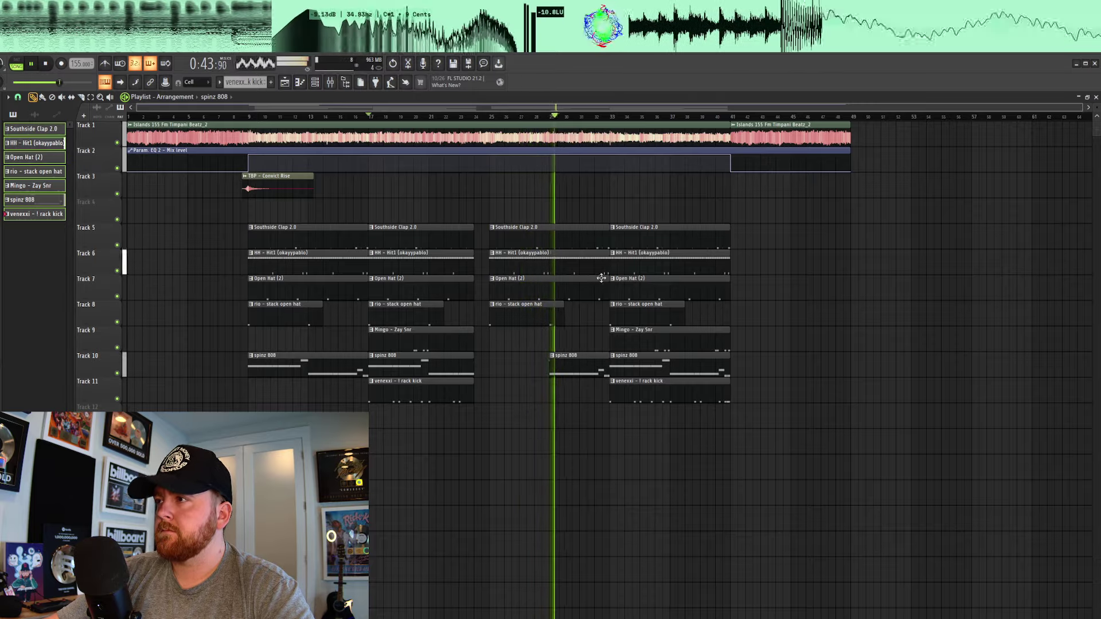
- End the bar 25 section's HH clip at mid-bar 32 and start the last section's HH and Southside Clap clips at mid-bar 34
drag(607, 261, 601, 261)
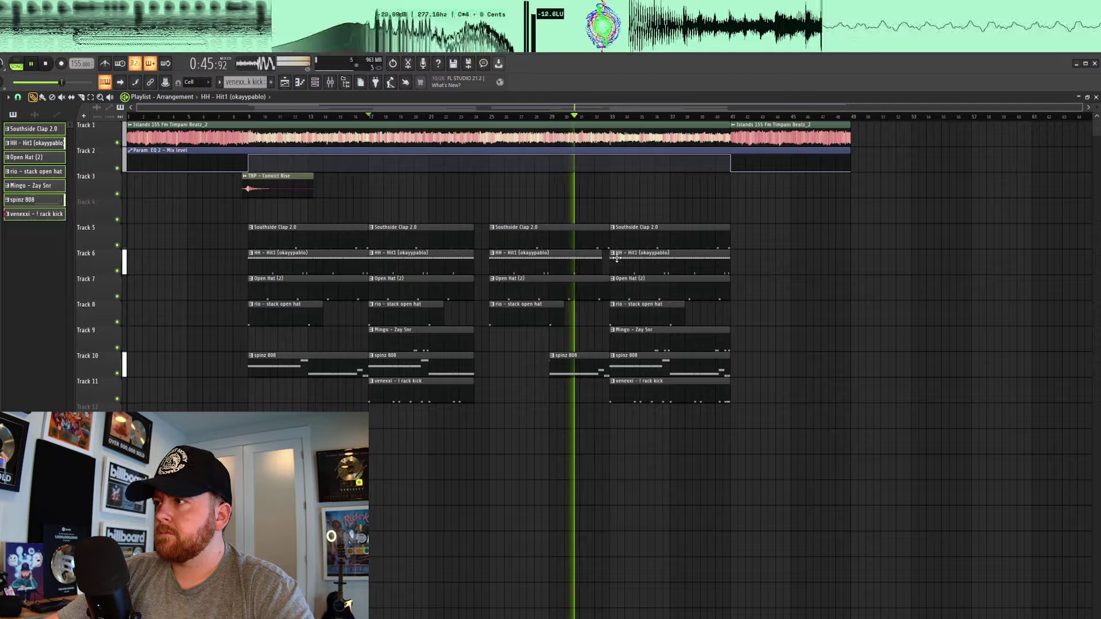
scroll(627, 262, up, 2)
drag(602, 258, 638, 231)
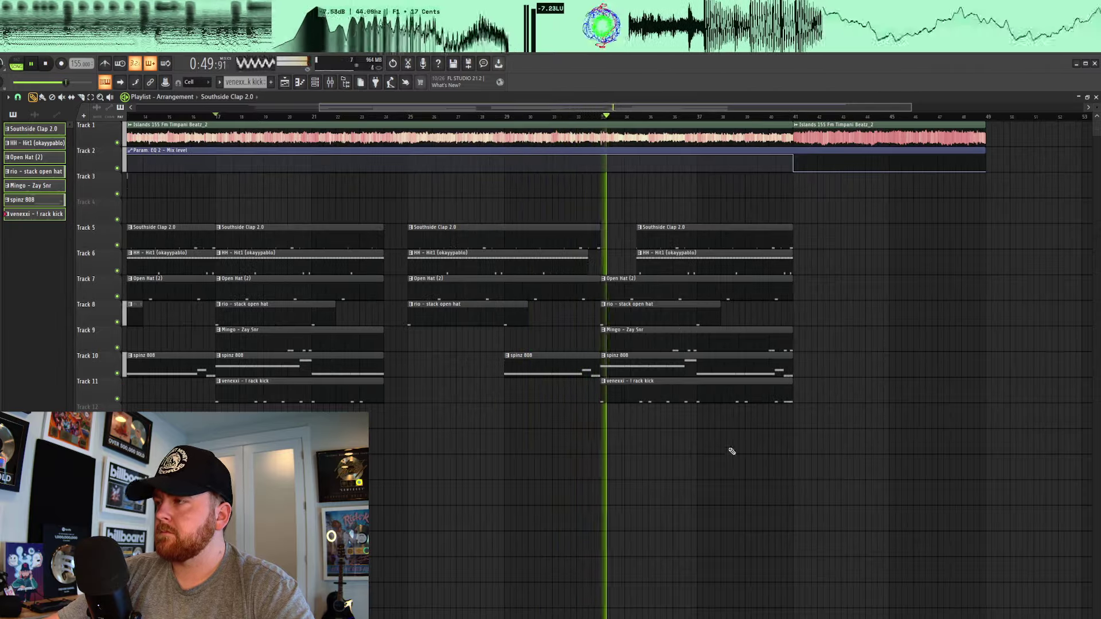
- Try starting the last section's spinz 808 at mid-bar 34 with playback from around bar 33, restoring its start to bar 33
drag(602, 373, 627, 373)
key(space)
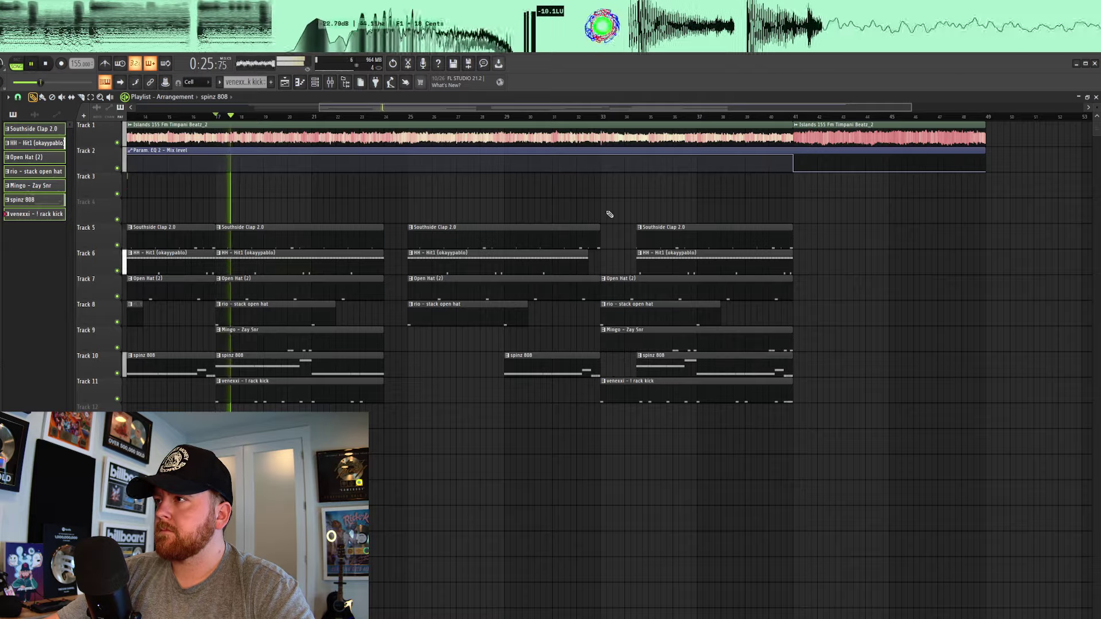
click(599, 117)
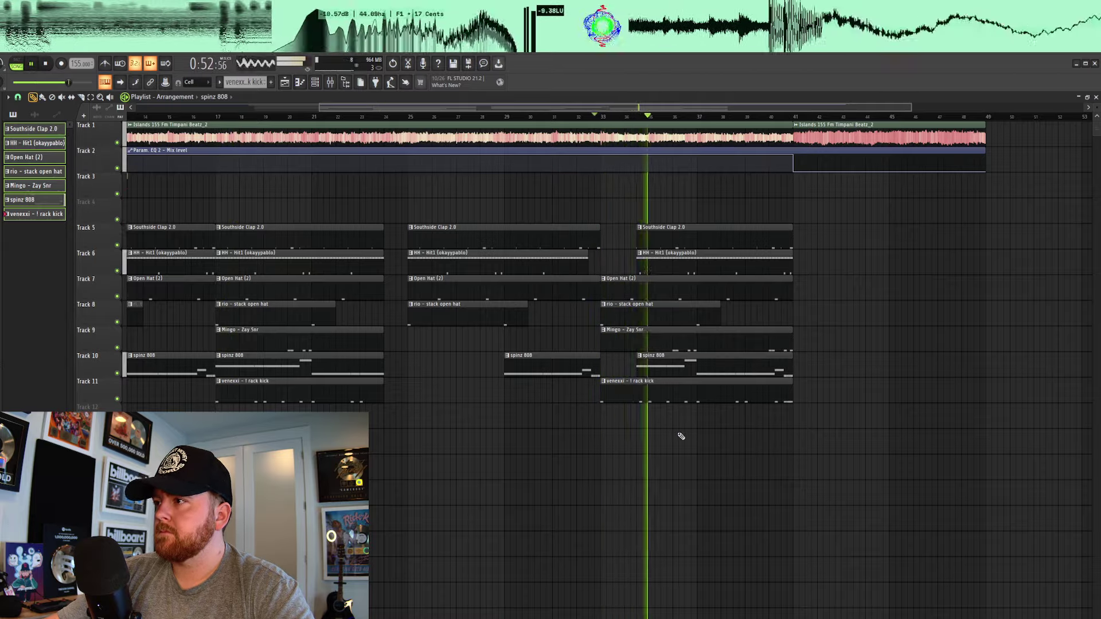
click(601, 117)
key(space)
drag(638, 370, 602, 369)
key(space)
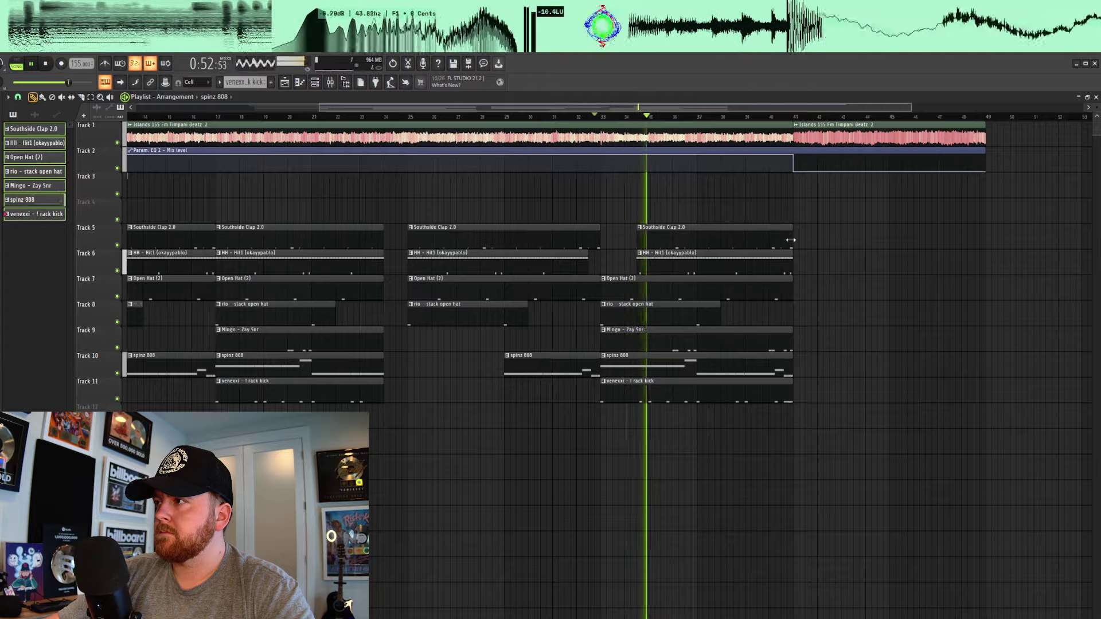
- Shorten the last section's full-length drum and 808 clips to end at bar 40
drag(785, 394, 774, 232)
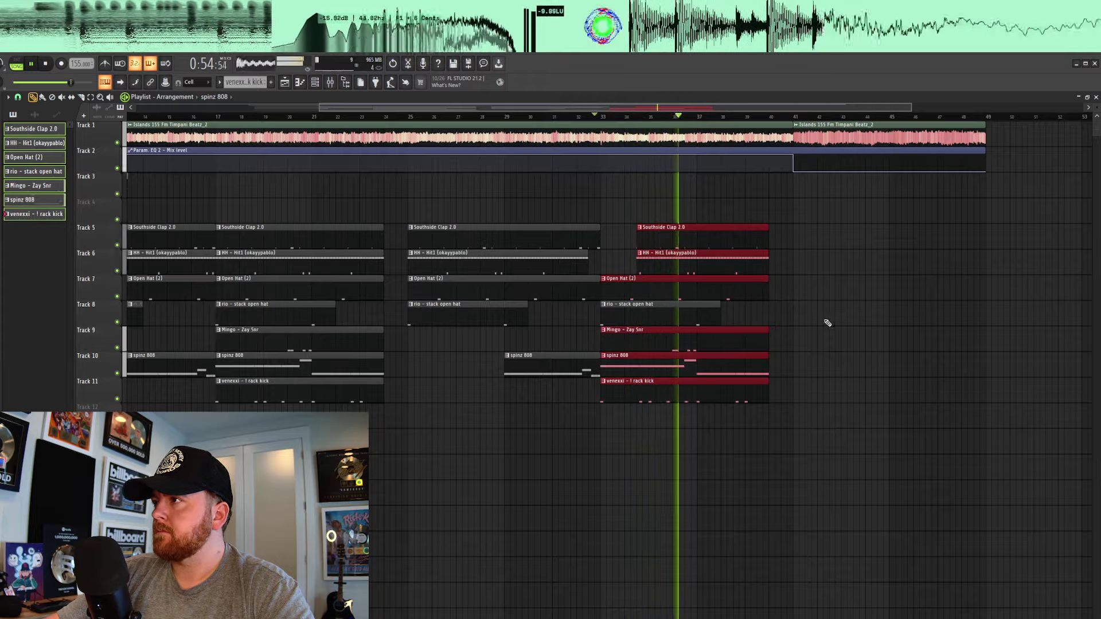
scroll(802, 329, down, 2)
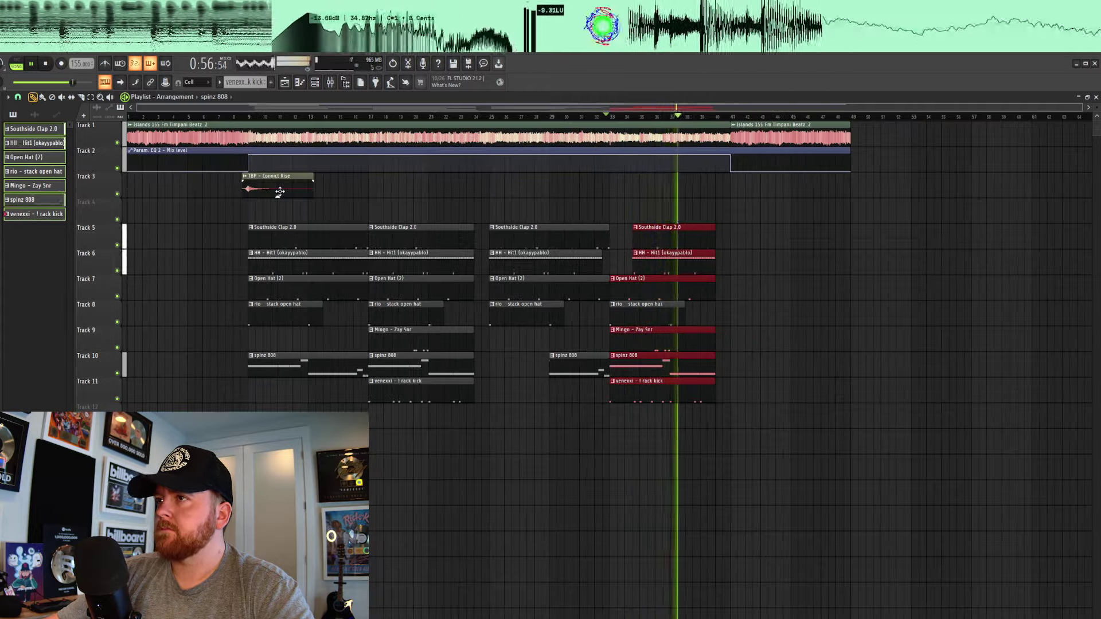
- Slice the melody and the EQ mix-level automation clips at bar 9
click(82, 98)
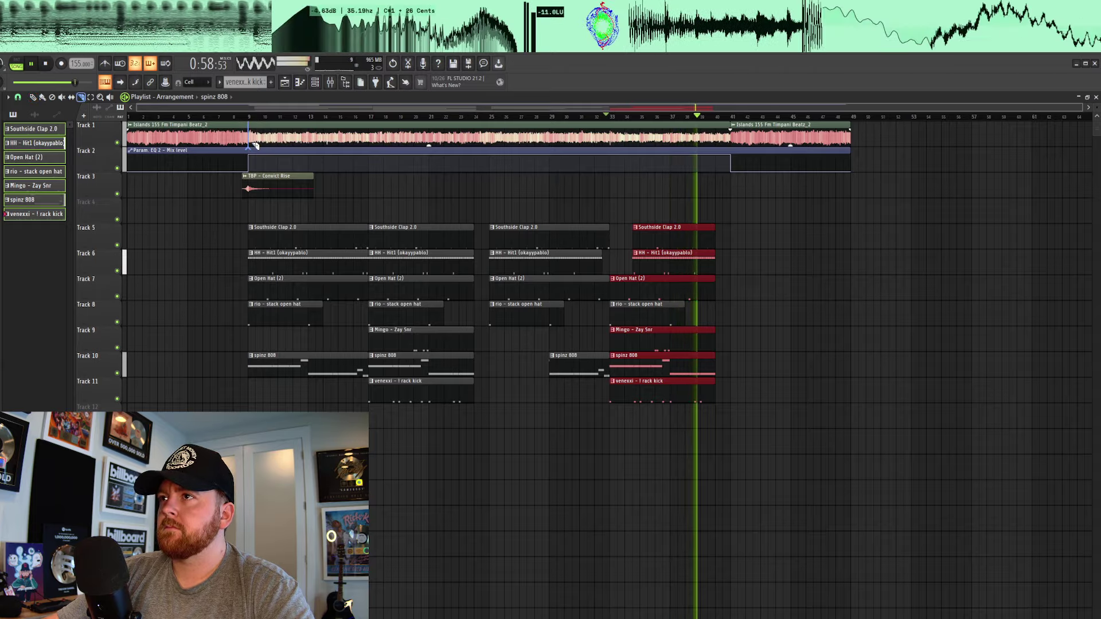
drag(250, 141, 251, 164)
click(32, 97)
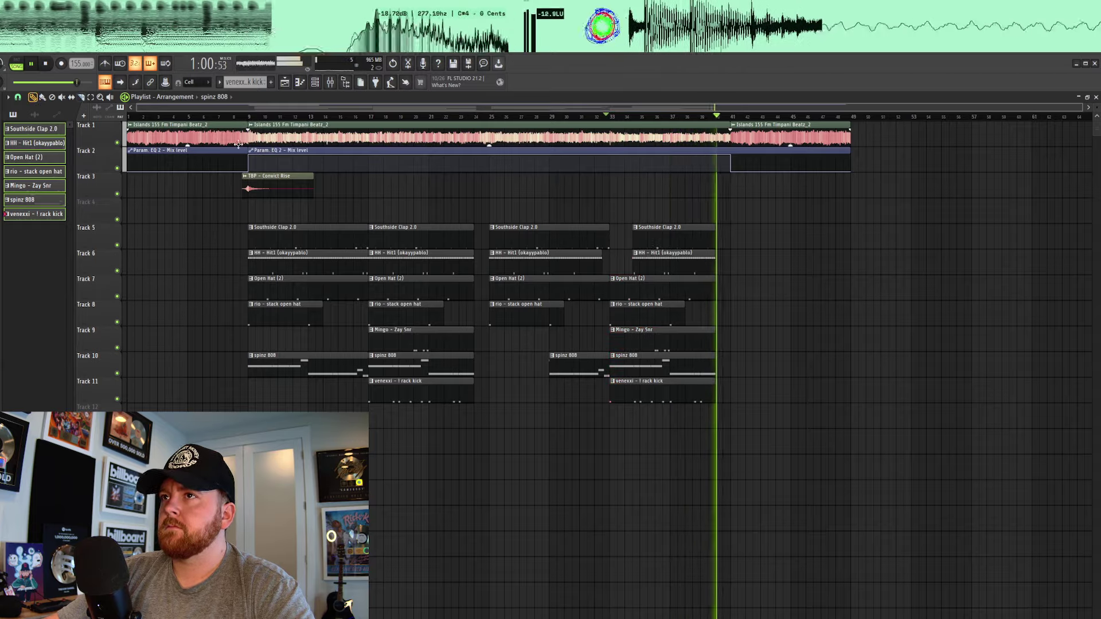
- Select all clips from bar 9 to bar 49 and duplicate the block twice up to bar 129
key(space)
mouse_move(252, 117)
mouse_down()
mouse_move(573, 147)
mouse_move(856, 138)
mouse_up()
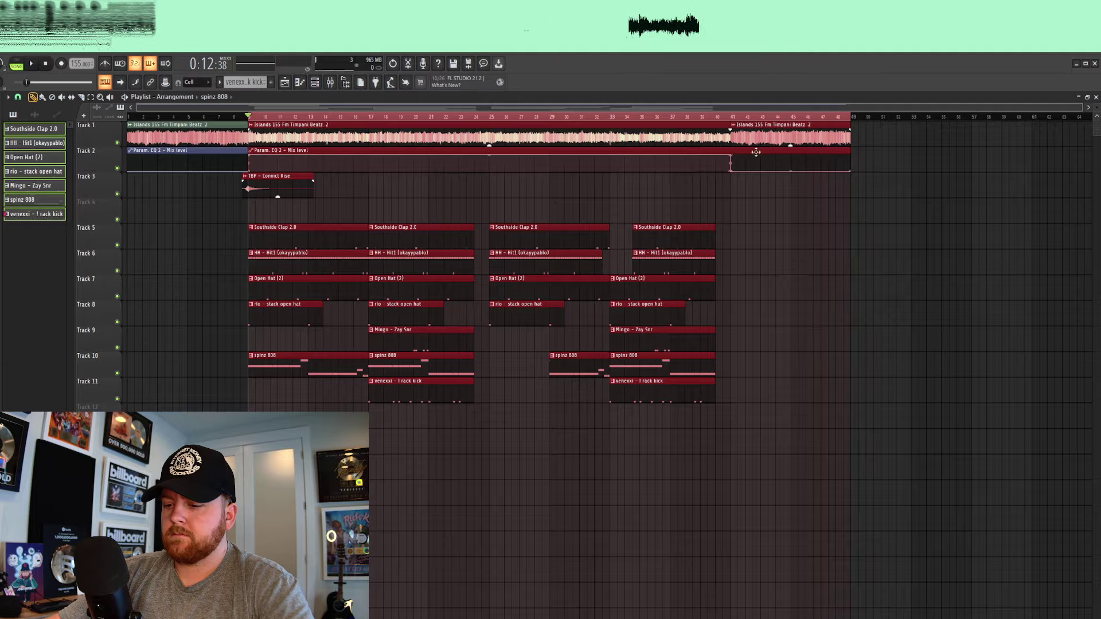
key(ctrl+b)
key(ctrl+b)
scroll(724, 212, down, 4)
- Delete the drum and 808 clips from bar 105 onward in the third repetition
key(space)
drag(828, 213, 983, 469)
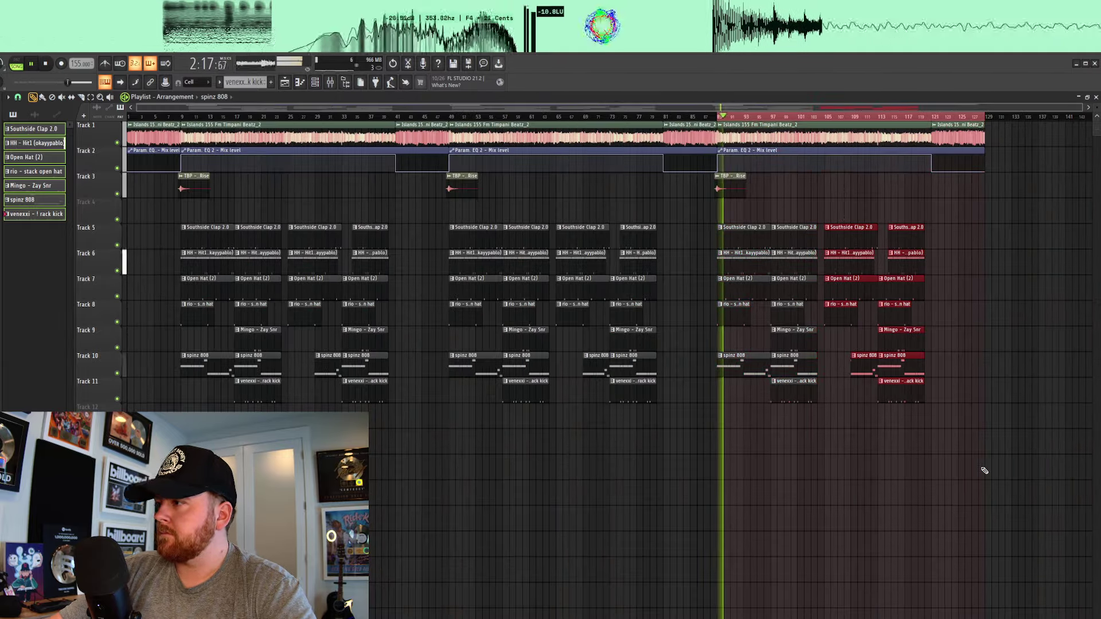
key(Delete)
- Slice the last melody clip at bar 105 and the last mix-level automation clip at bars 105 and 121
click(80, 98)
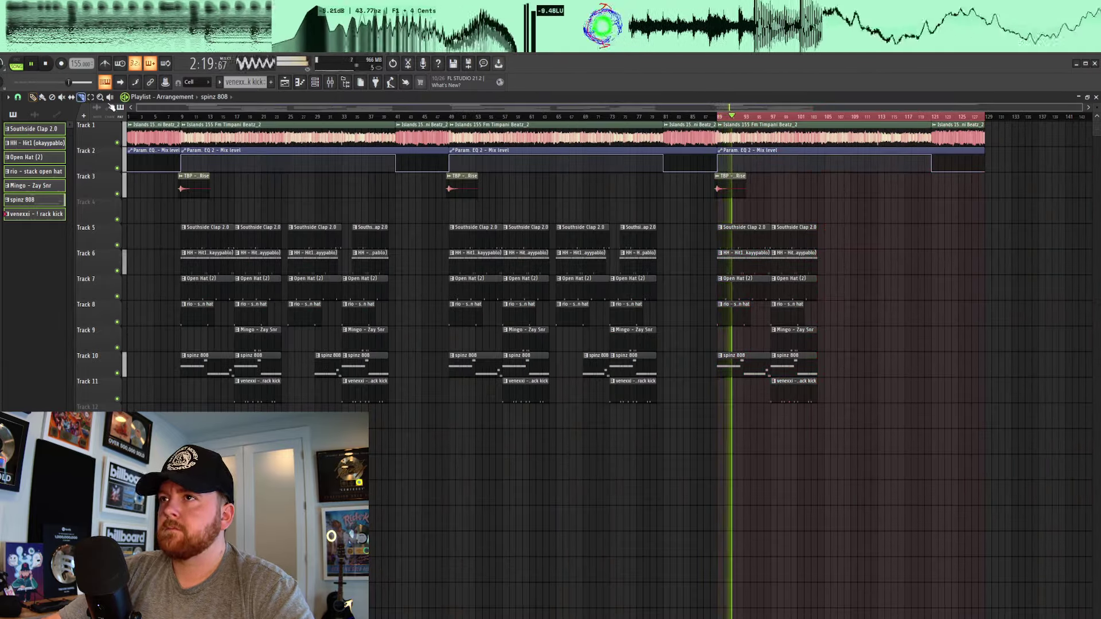
click(829, 142)
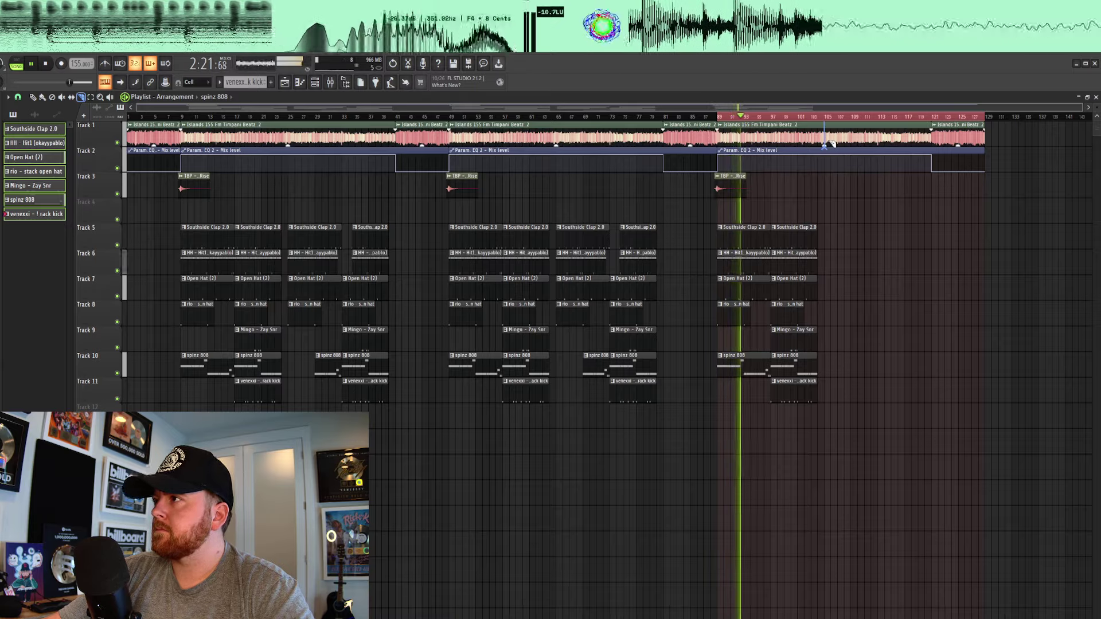
click(932, 165)
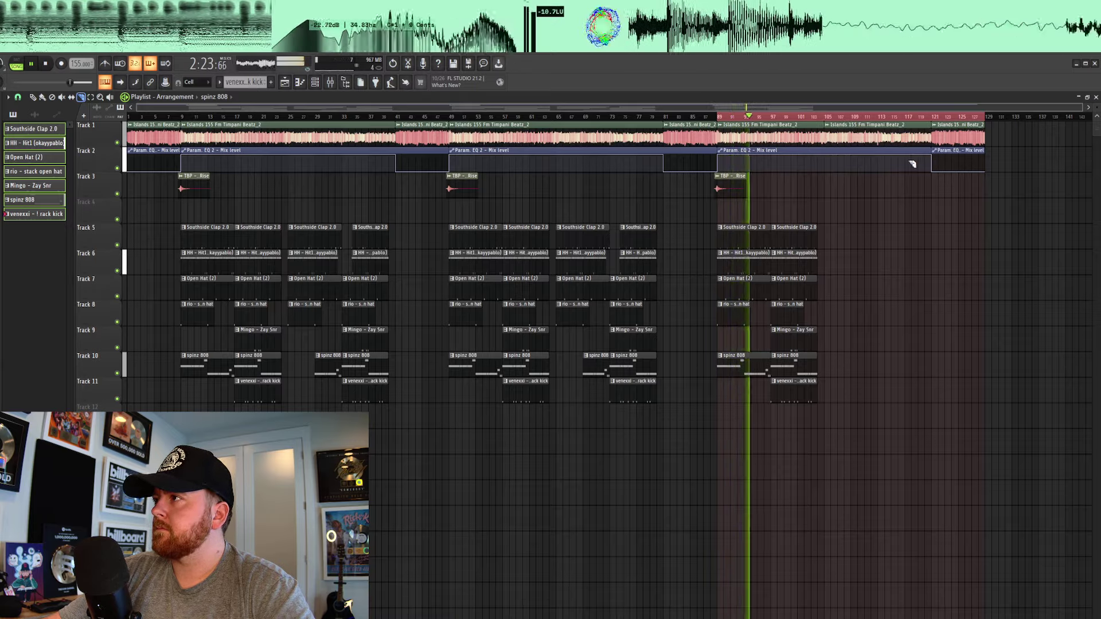
click(826, 163)
click(35, 100)
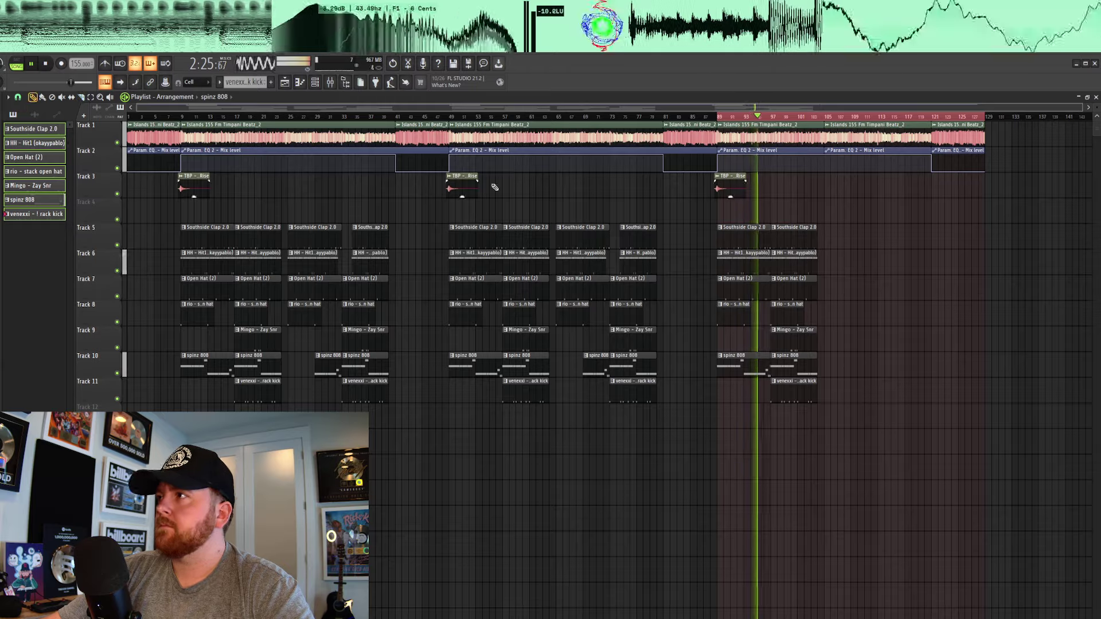
- Delete the melody and automation pieces between bars 105 and 121, and move the ending pieces back to bar 105
right_click(877, 136)
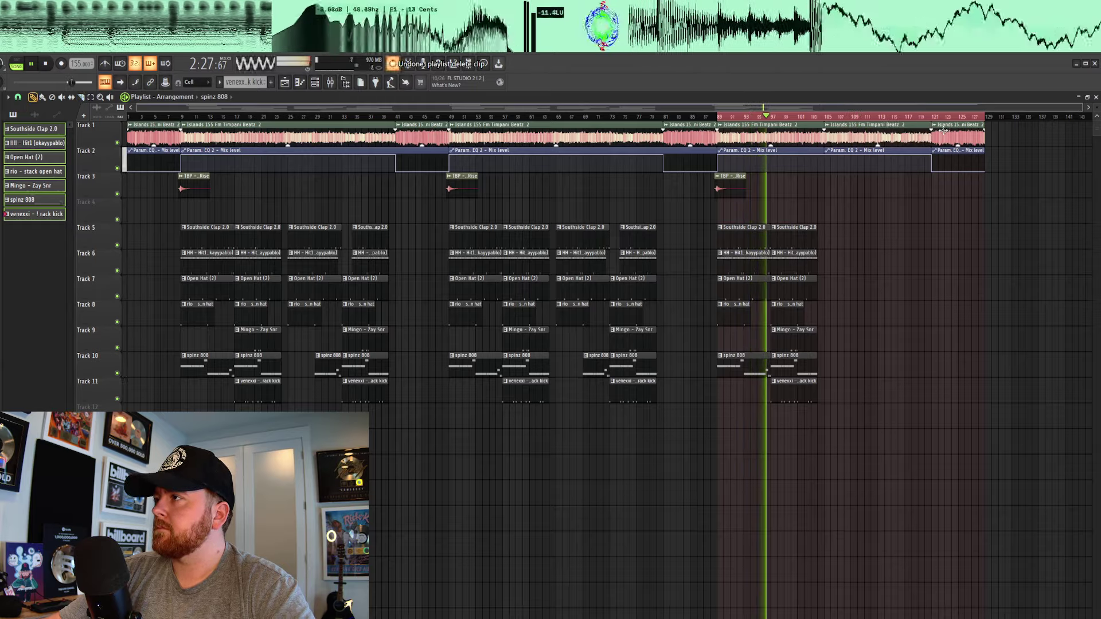
drag(948, 131, 840, 131)
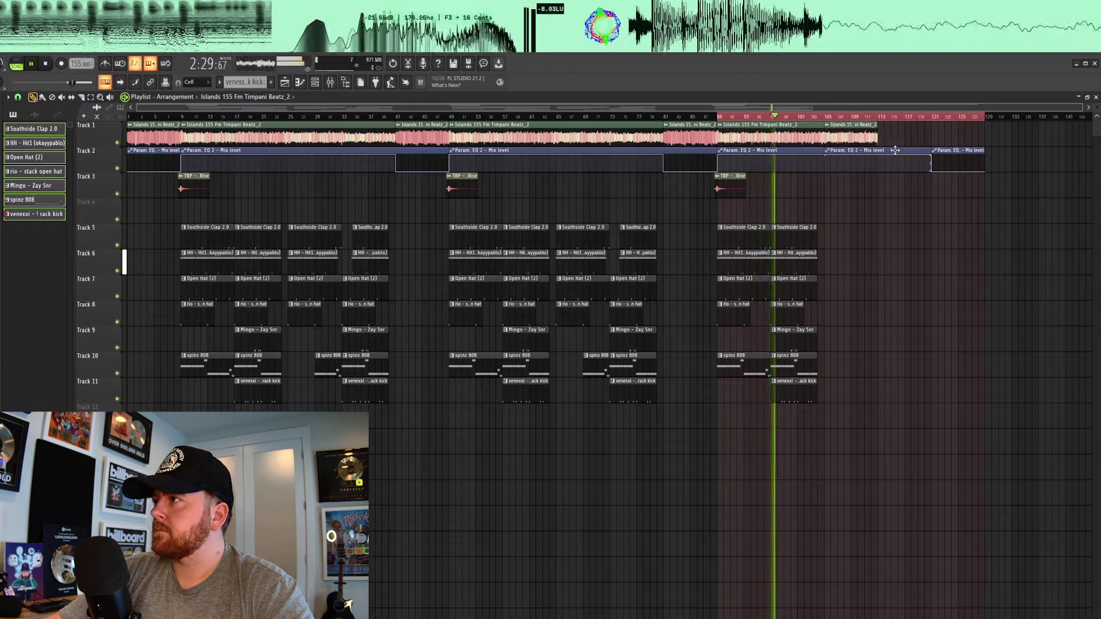
right_click(877, 163)
drag(963, 162, 856, 159)
- Play the outro from just before bar 105, clear the selection, and save the project
click(826, 116)
click(821, 117)
key(ctrl+d)
key(ctrl+s)
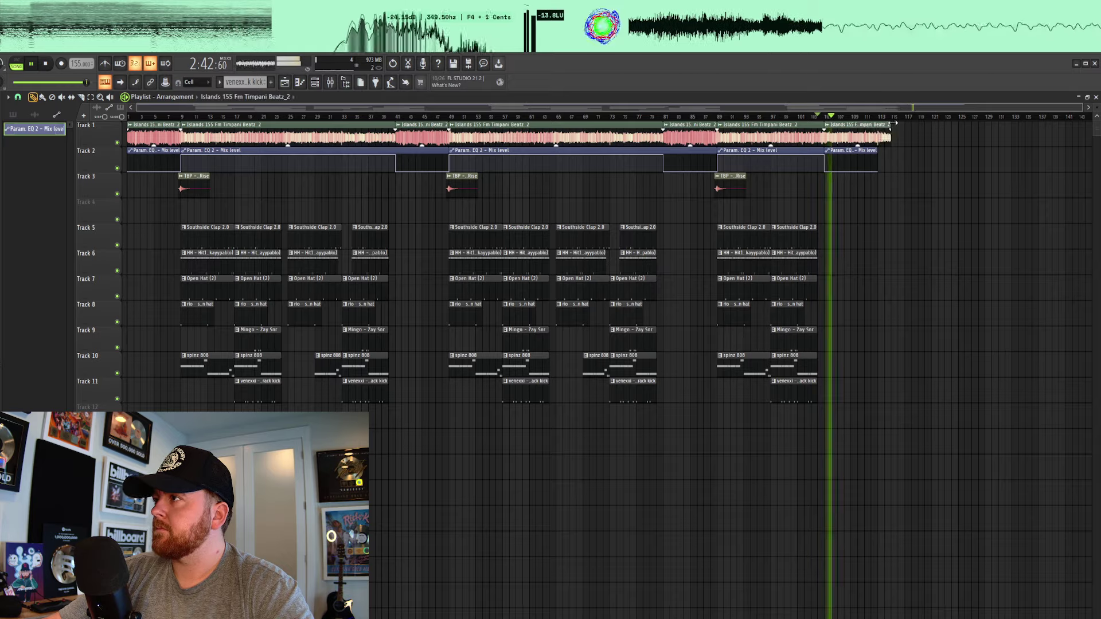
- Show all channels in the channel rack, select the drum, 808 and riser channels, and route them to mixer tracks starting from insert 2
click(319, 83)
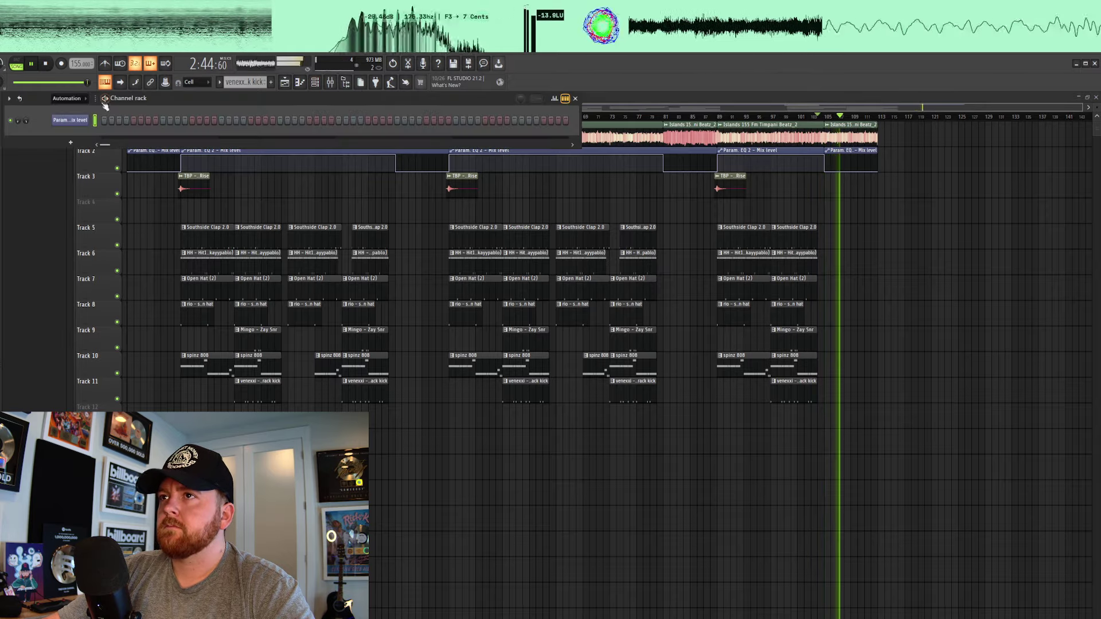
click(78, 98)
click(71, 108)
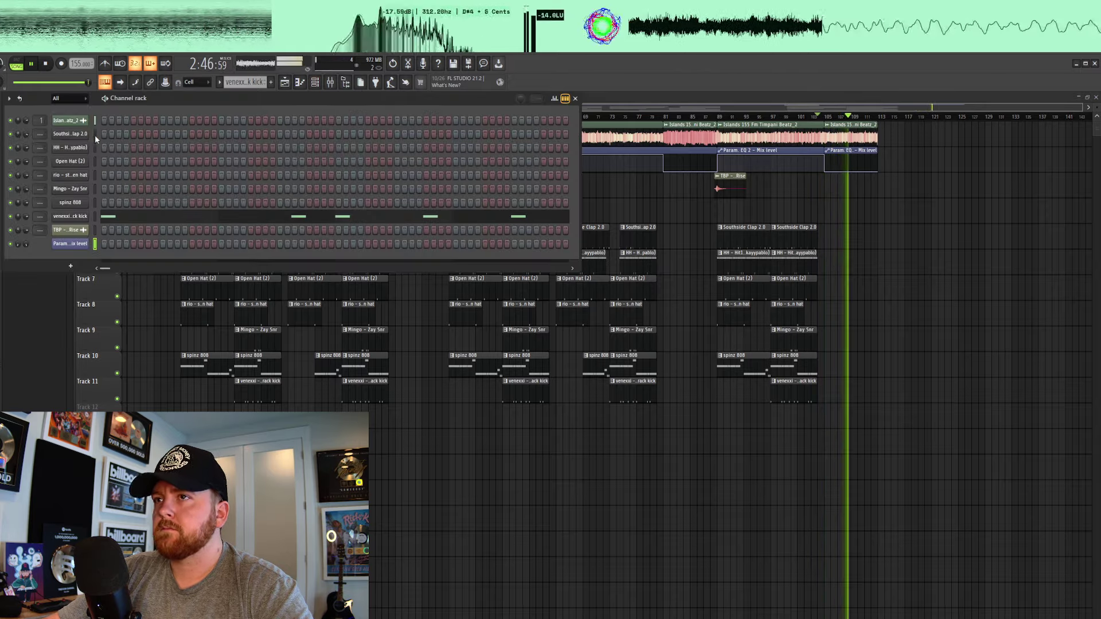
drag(95, 133, 97, 246)
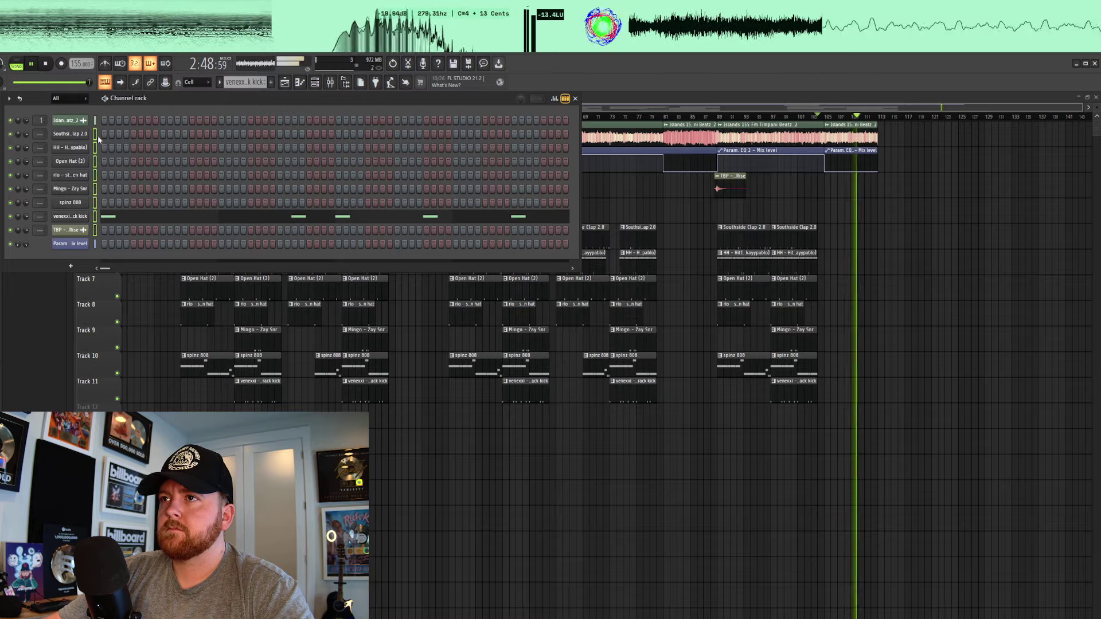
click(330, 82)
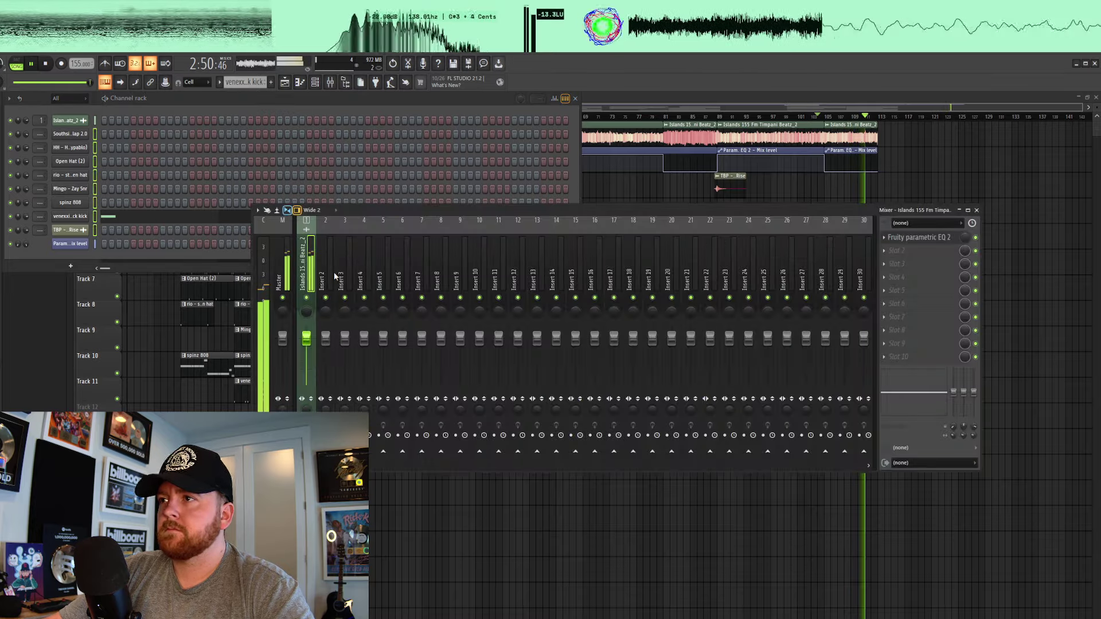
right_click(334, 272)
mouse_move(401, 319)
click(487, 325)
- Remove the Edison plugin from the master mixer track
click(282, 283)
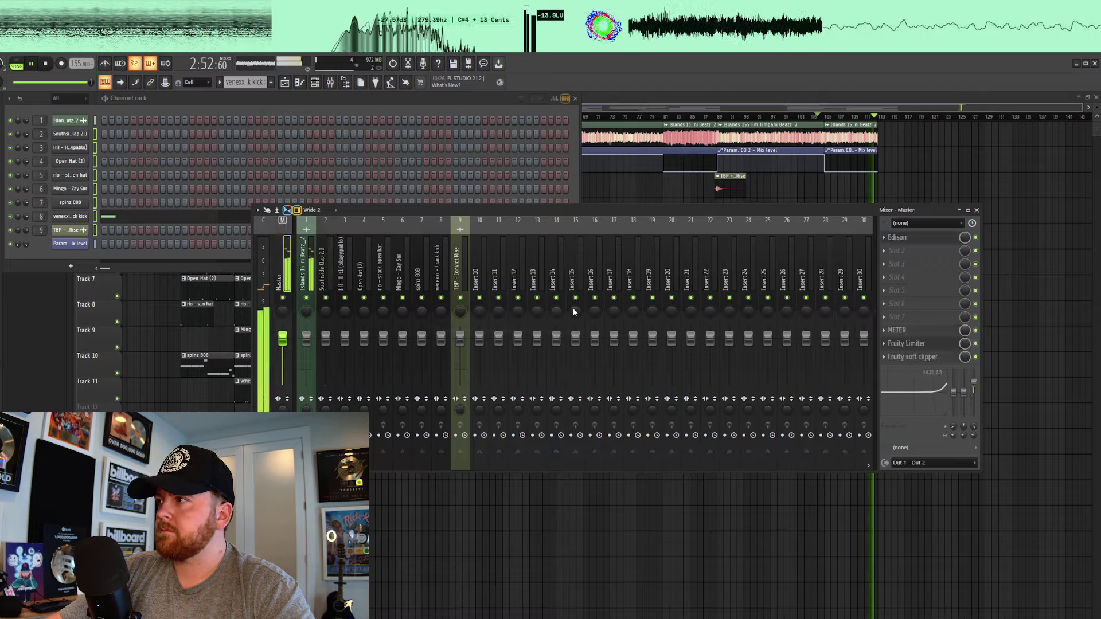
click(883, 237)
click(896, 258)
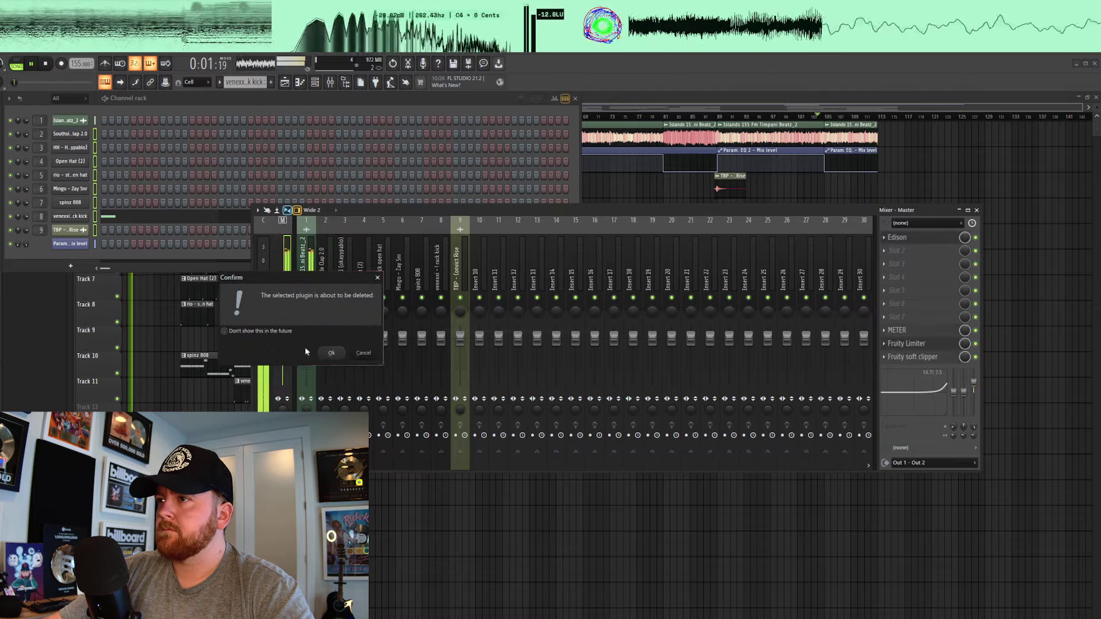
click(331, 352)
- Play the first drop from bar 9 with the 808 mixer track soloed, set its level, and bring in the clap
click(313, 284)
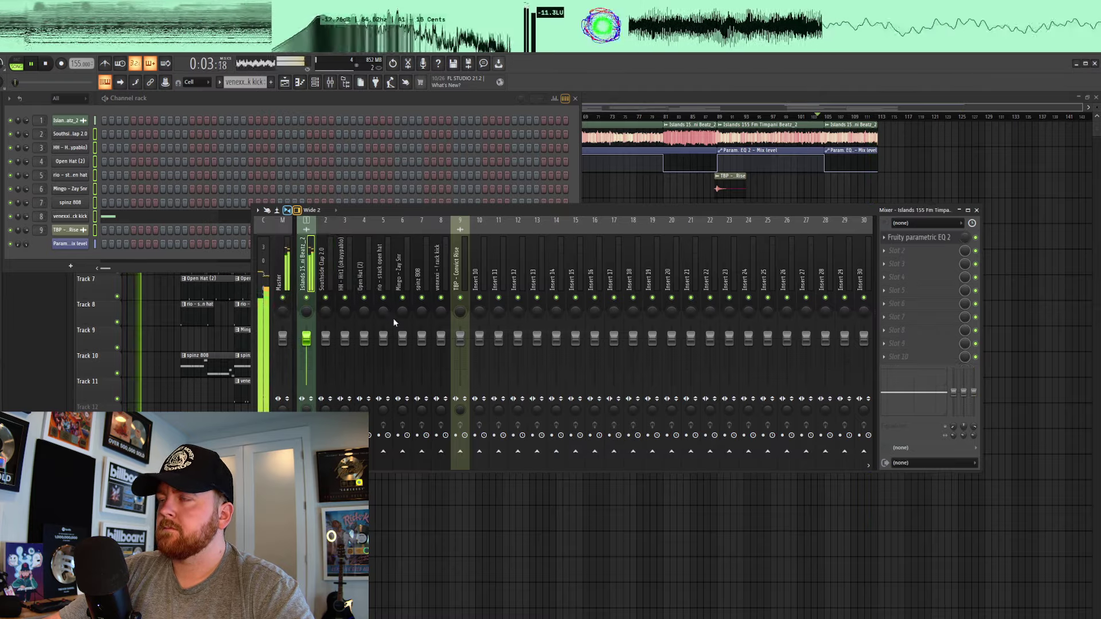
key(F5)
key(space)
click(181, 117)
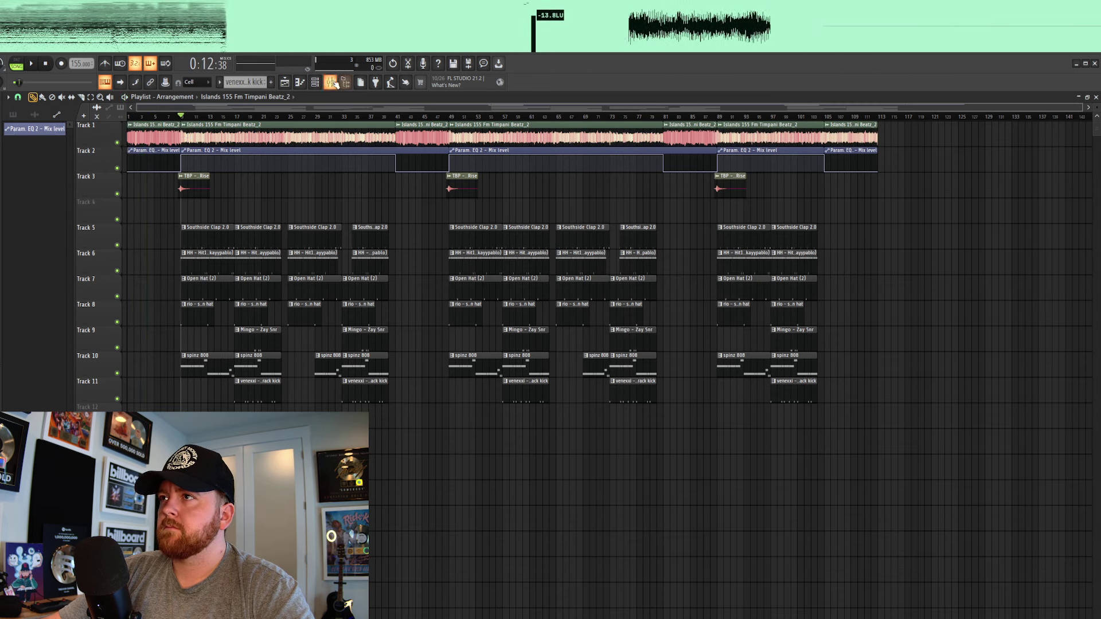
click(332, 82)
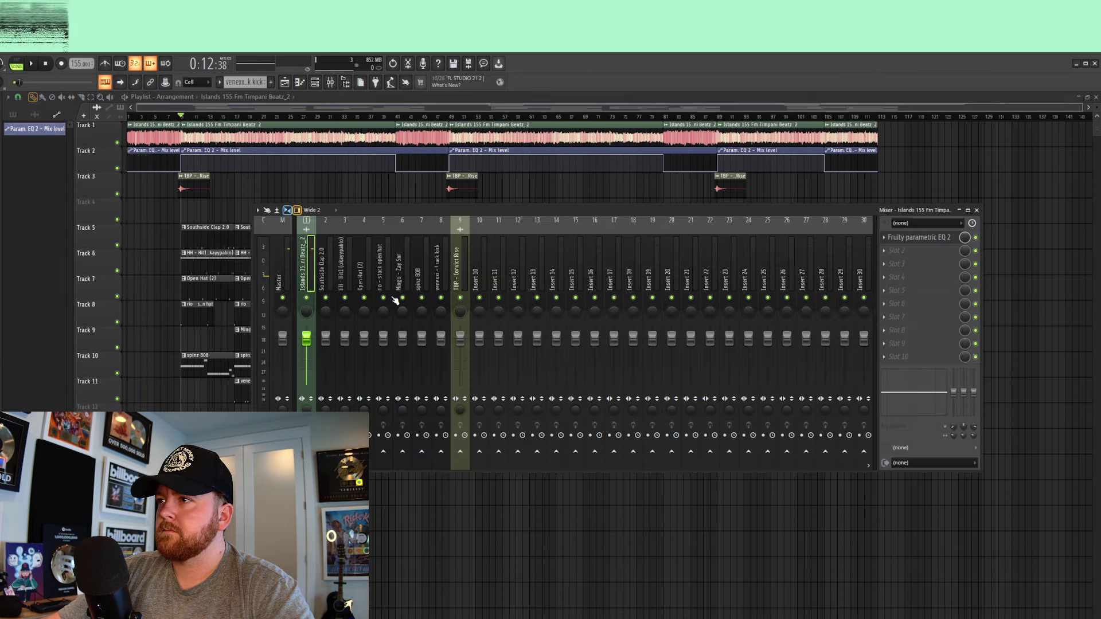
click(422, 299)
key(space)
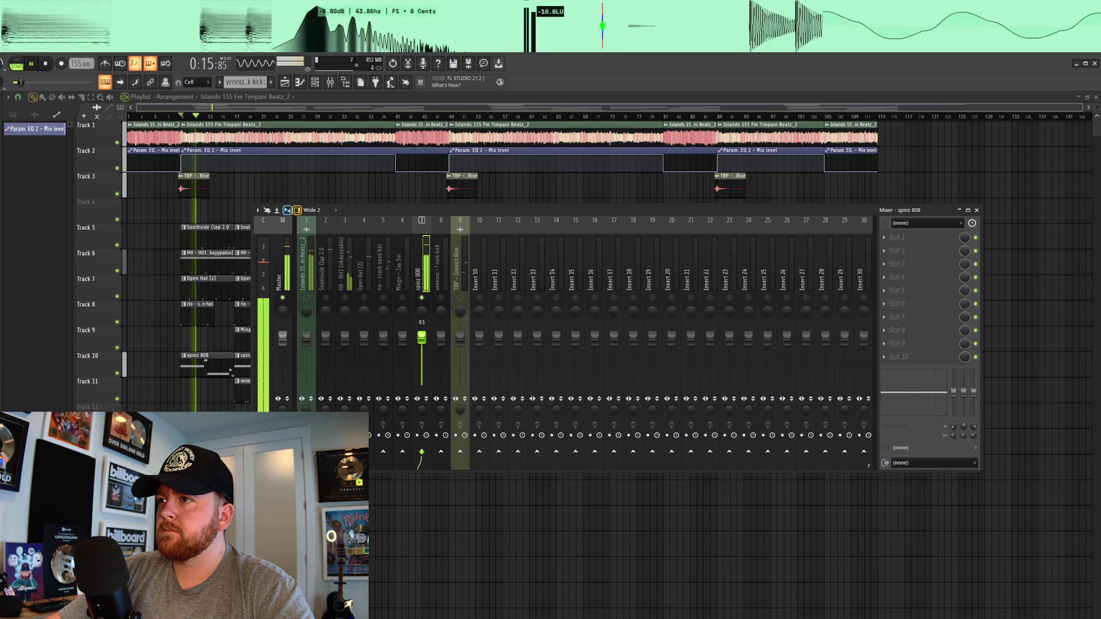
click(331, 298)
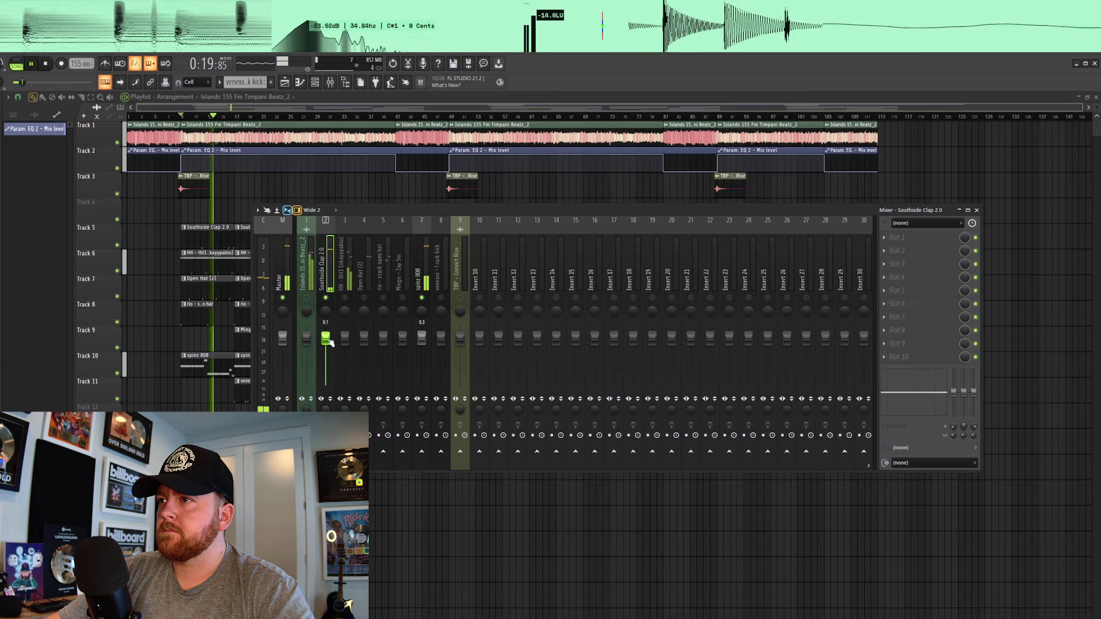
- Bring in the hi-hat at -1.3 dB and cut its low frequencies with Fruity Parametric EQ 2
click(345, 275)
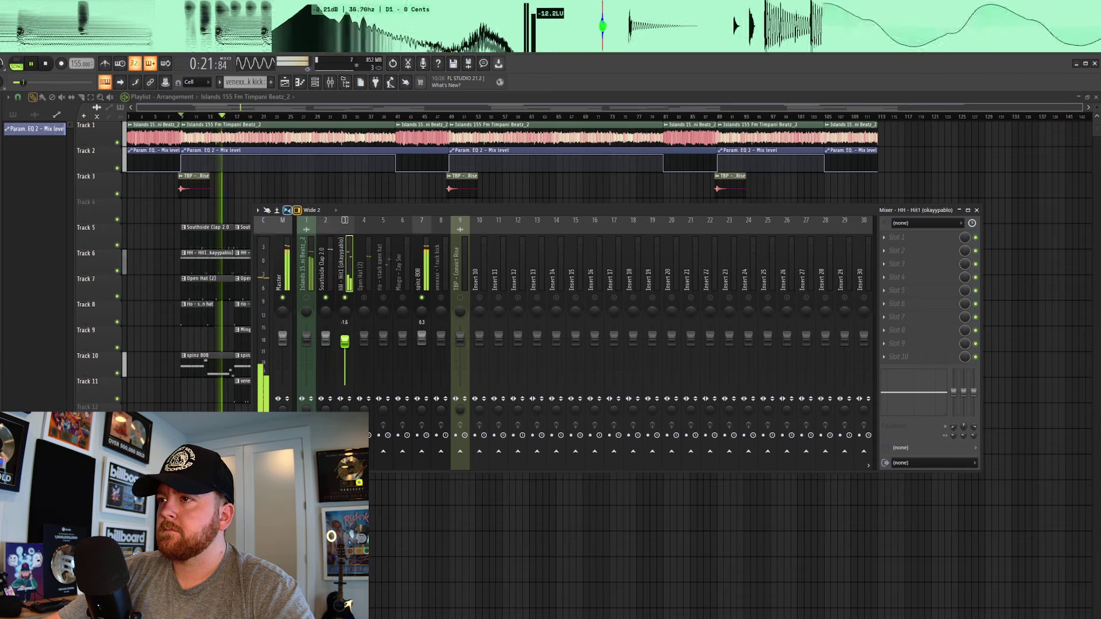
click(945, 243)
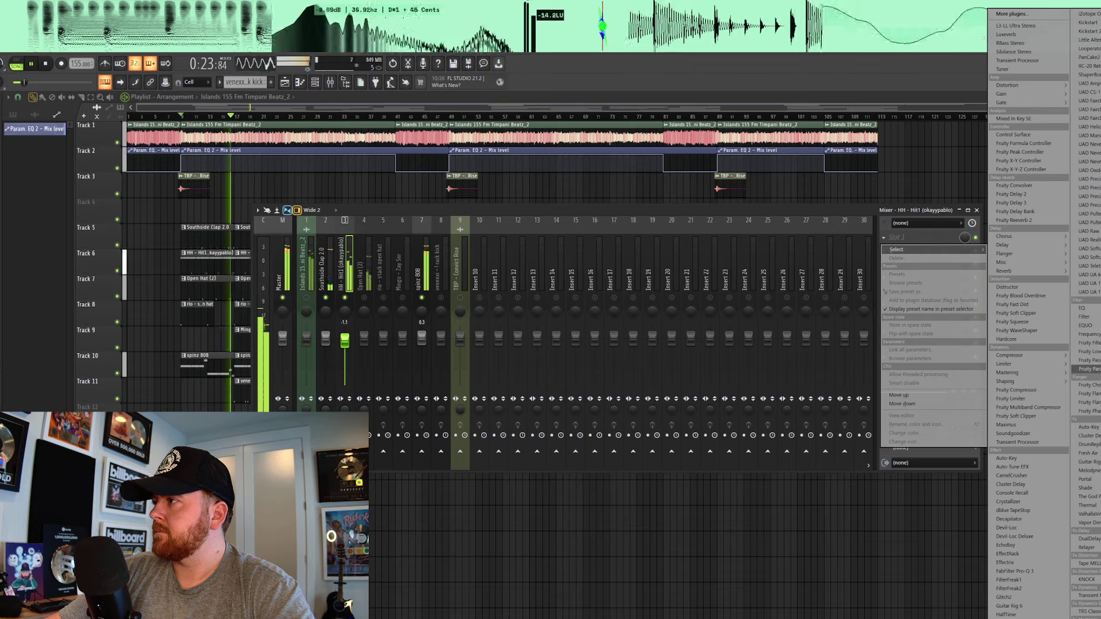
click(1081, 365)
drag(61, 222, 116, 272)
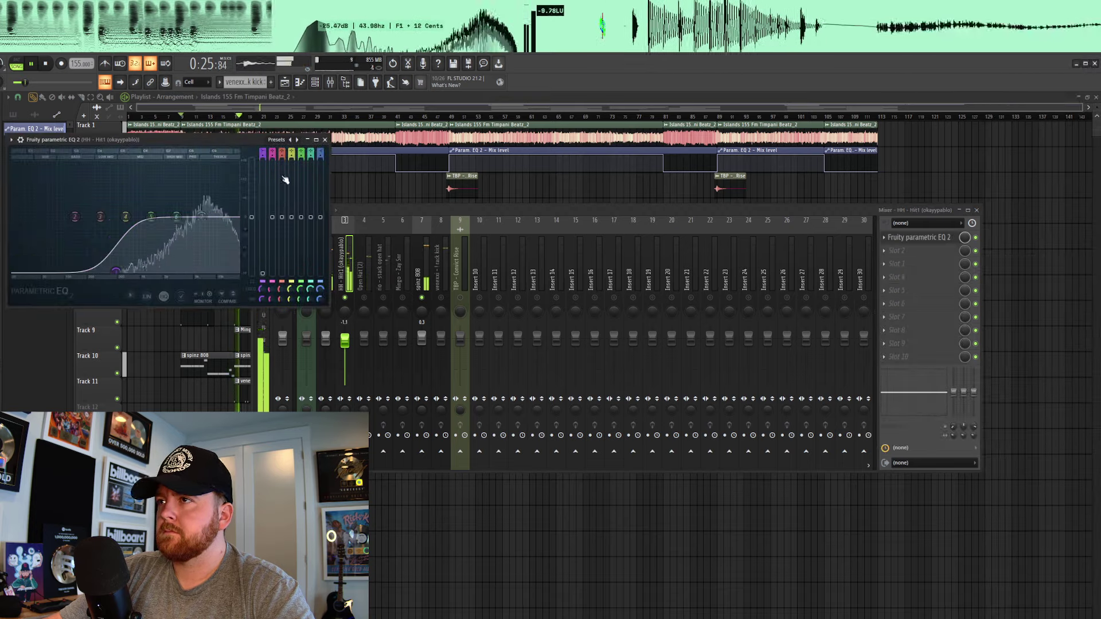
click(324, 140)
- Bring in the open hat at 1.8 dB and the rio stack open hat at -2.6 dB, replaying the drop to balance them
click(360, 277)
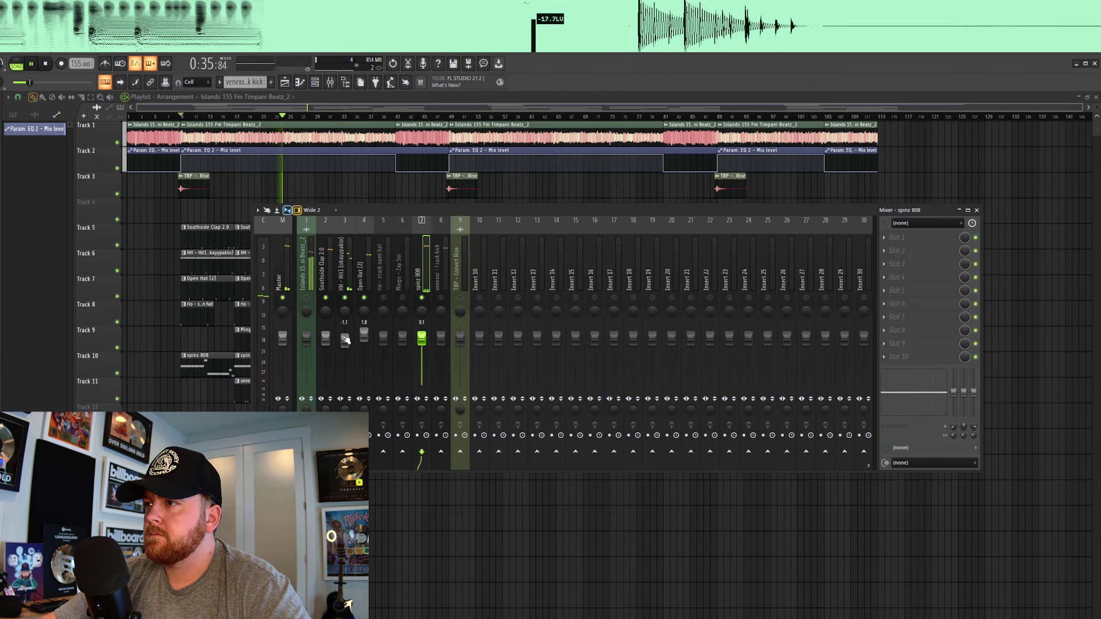
click(383, 298)
key(space)
key(space)
drag(384, 341, 385, 346)
key(space)
key(space)
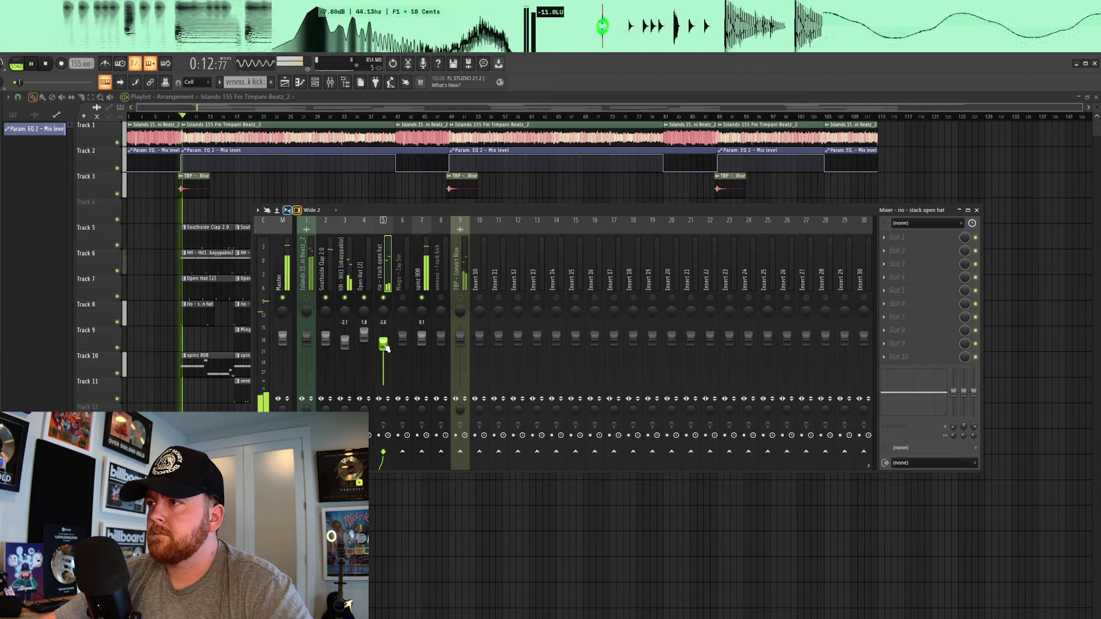
- Bring in the Mingo snare at -0.7 dB and set the open hat to 1.2 dB and the stack open hat to -3.7 dB
click(402, 297)
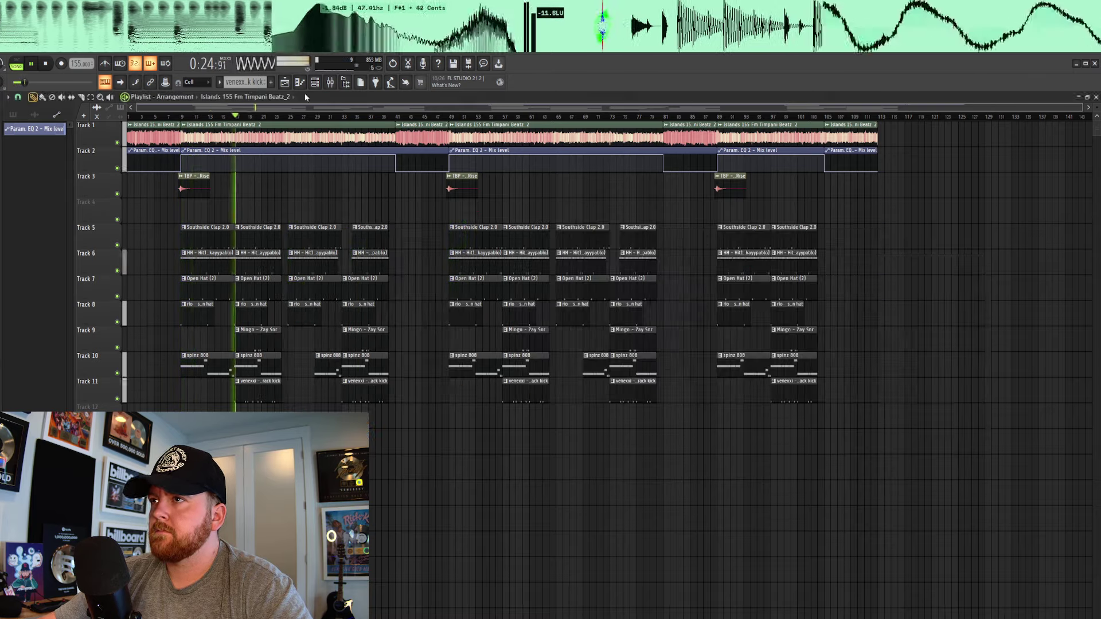
key(F9)
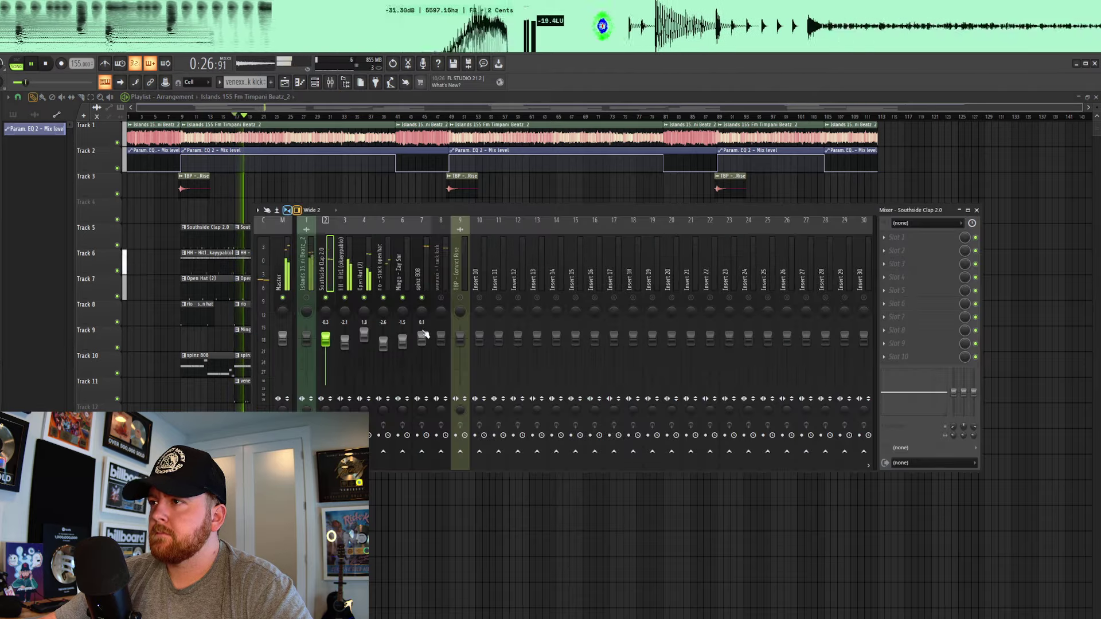
drag(363, 334, 402, 344)
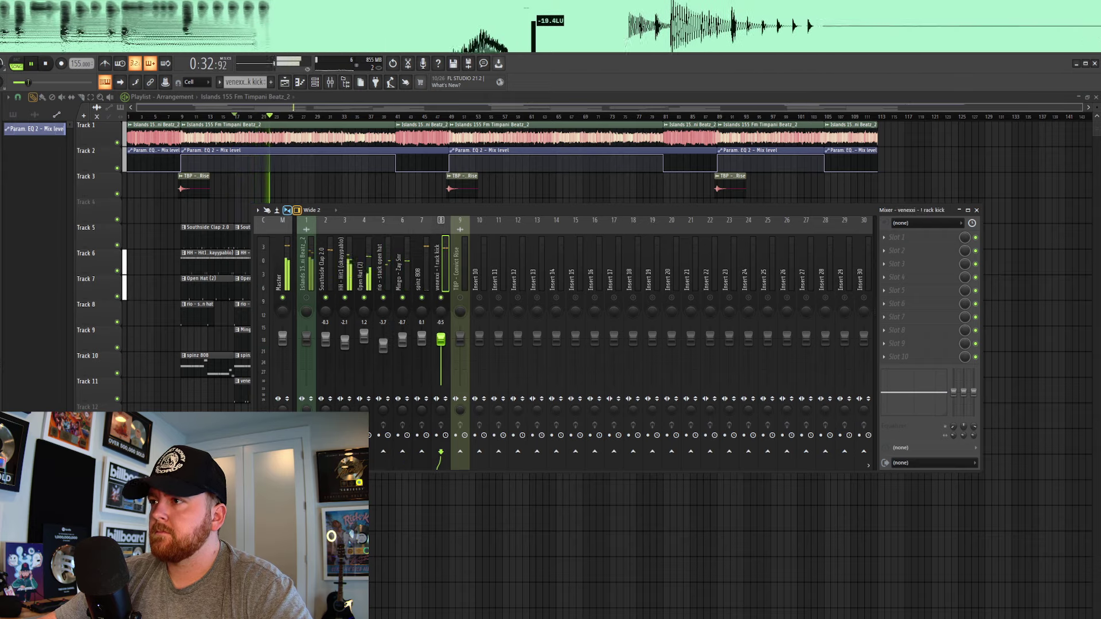
- Balance the rack kick against the 808 while replaying the section, lowering the 808 to -1.7 dB
drag(441, 343, 441, 344)
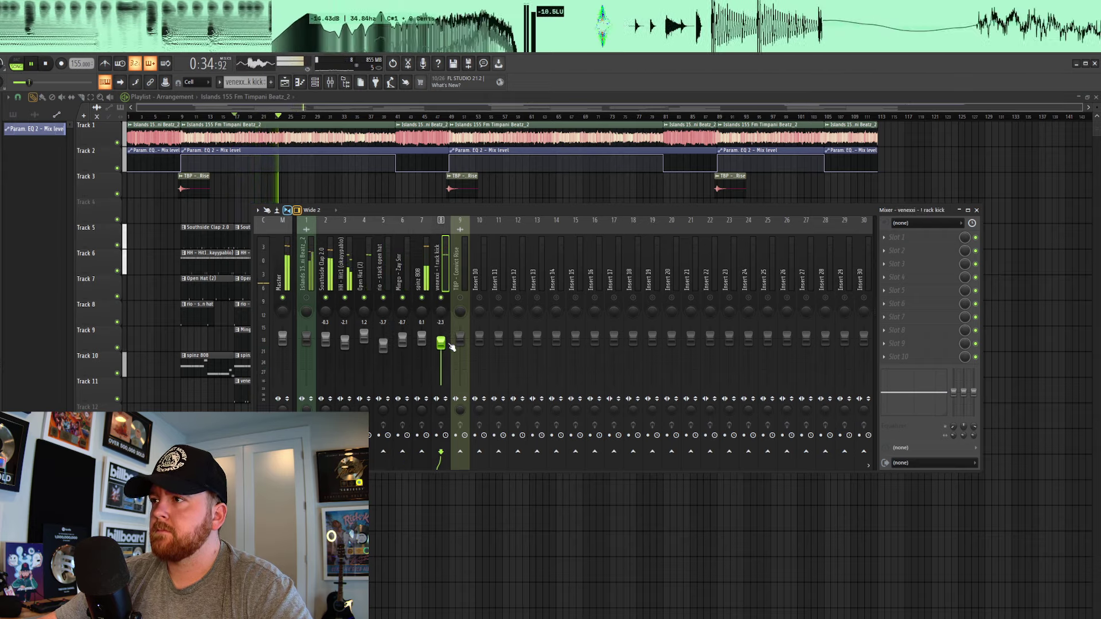
key(space)
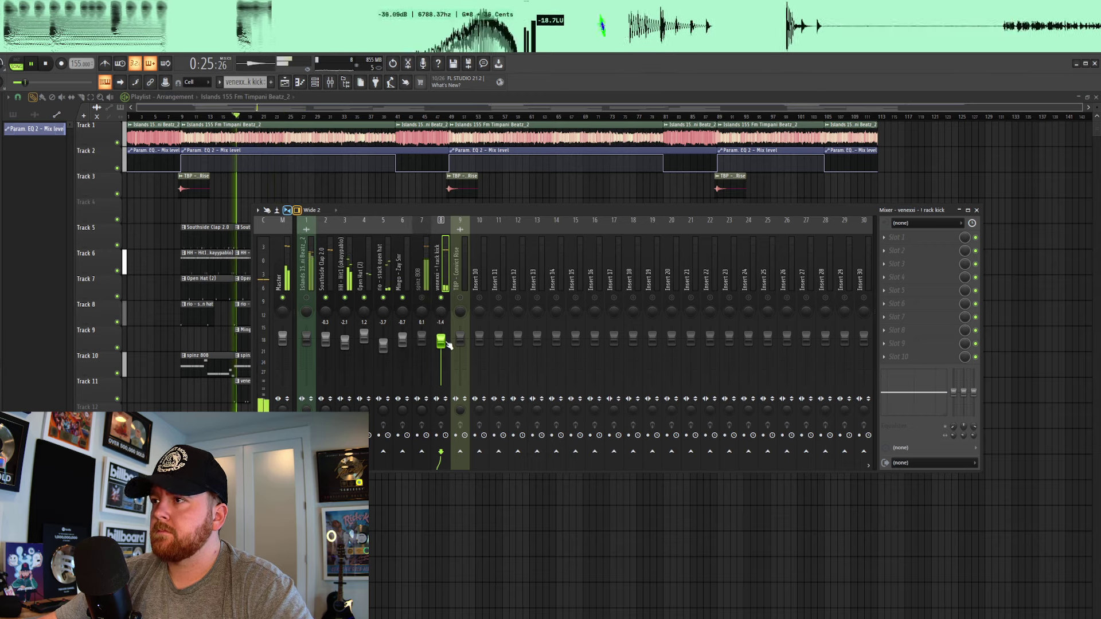
key(space)
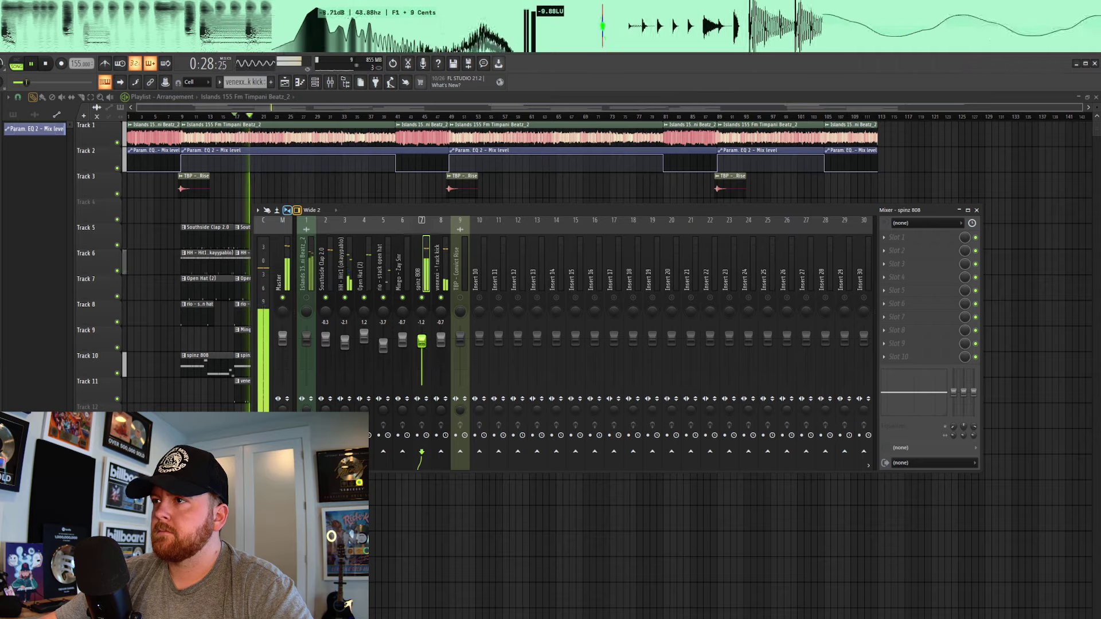
drag(440, 342, 440, 340)
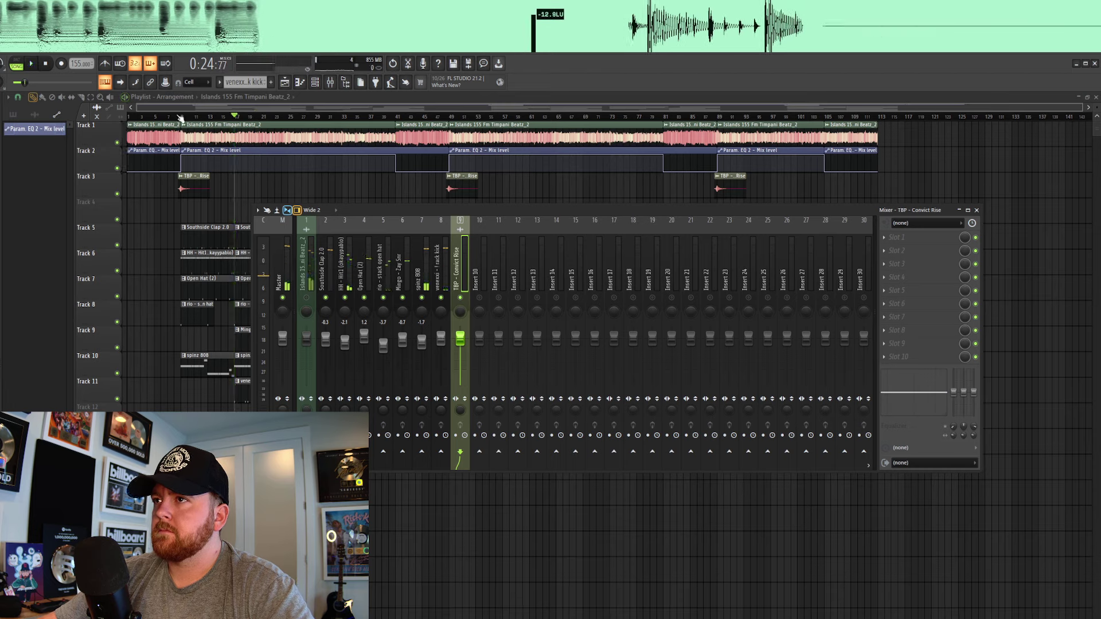
- Lower the riser by about 6 dB and the melody to -5.9 dB, and set the 808 to -1.4 dB
click(179, 118)
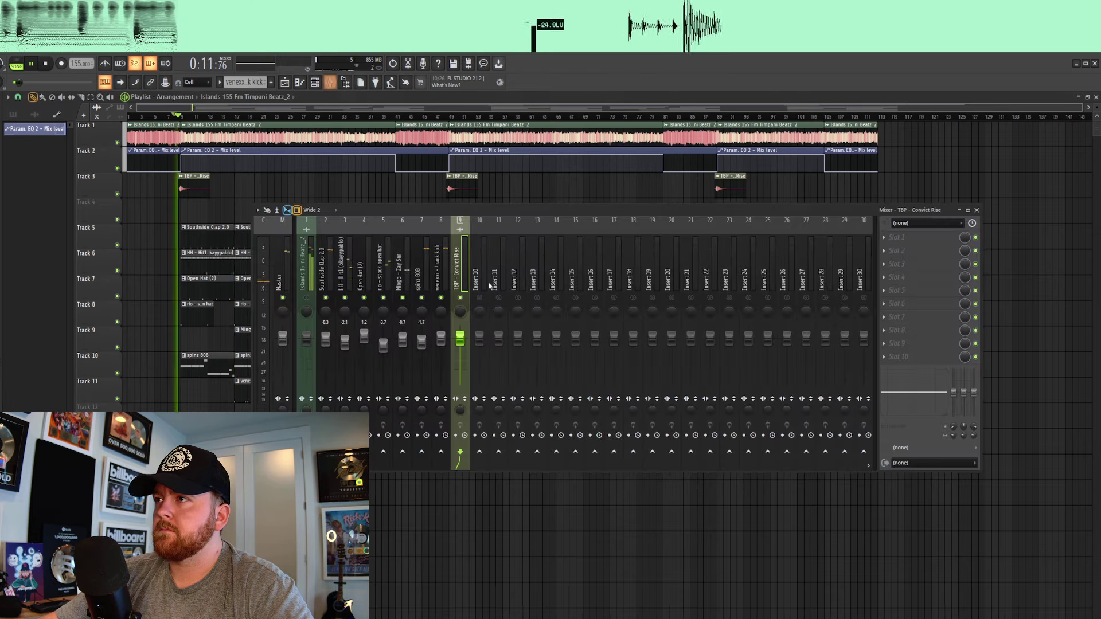
drag(460, 343, 462, 349)
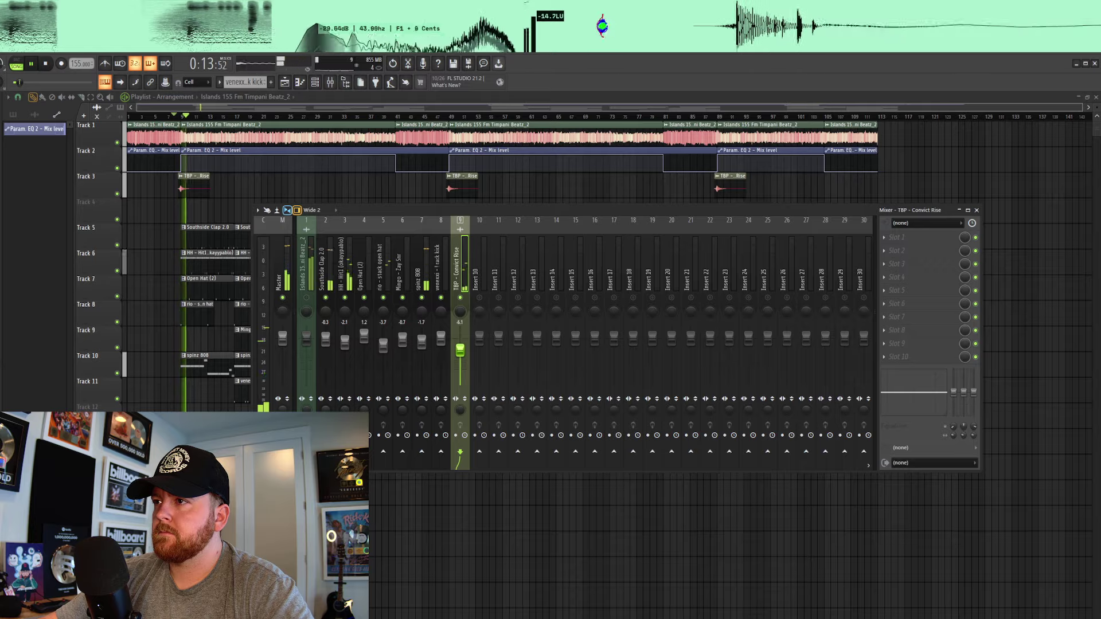
click(310, 285)
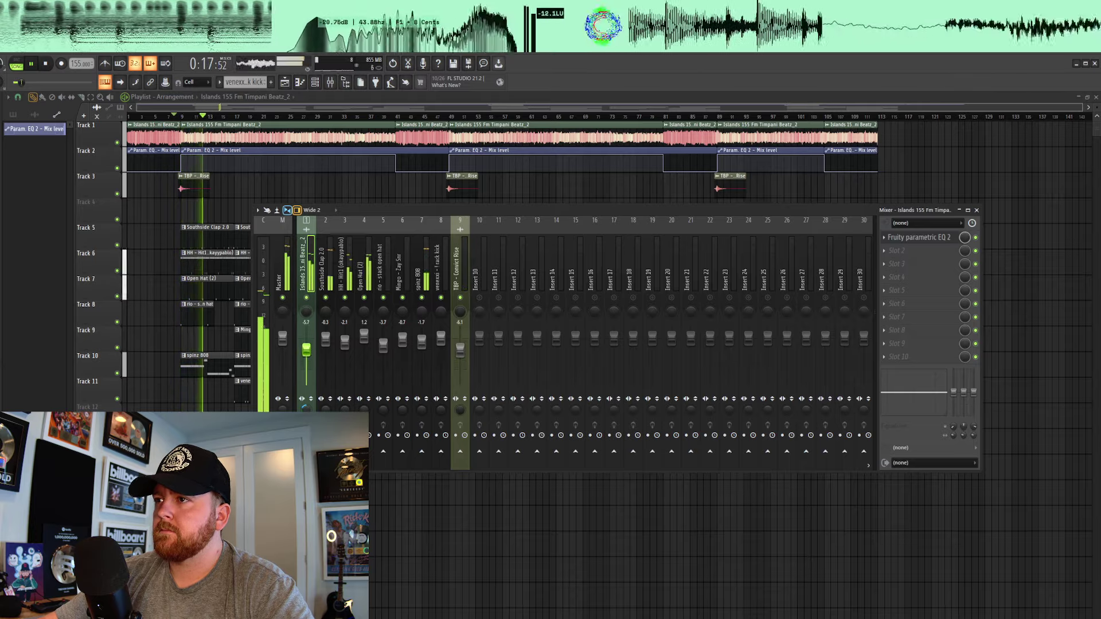
click(915, 240)
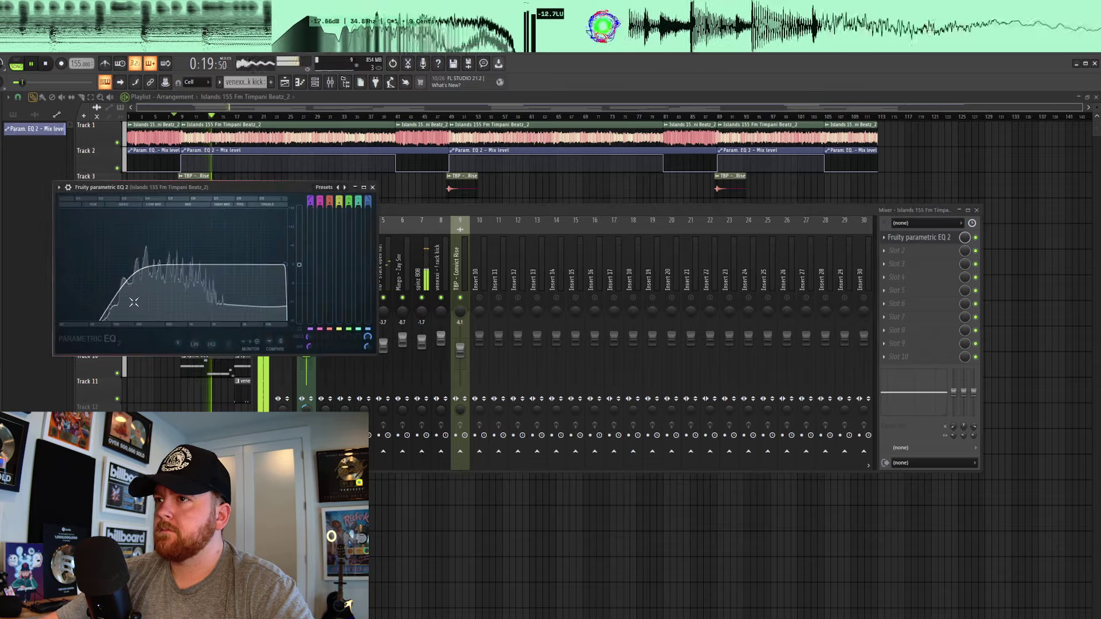
click(372, 187)
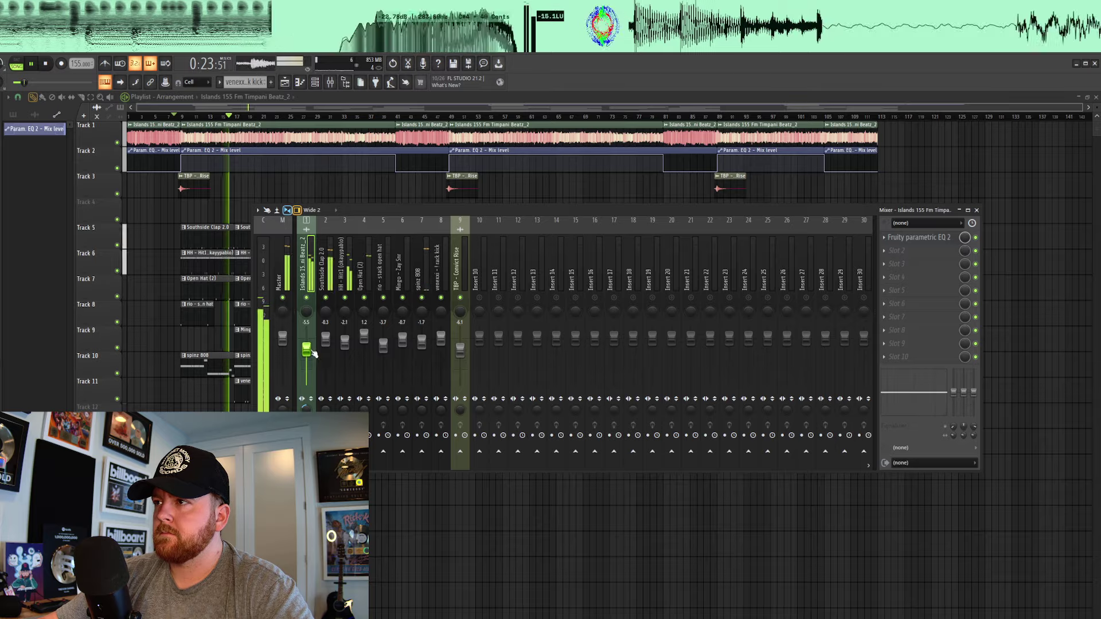
drag(421, 345, 424, 344)
drag(306, 348, 306, 349)
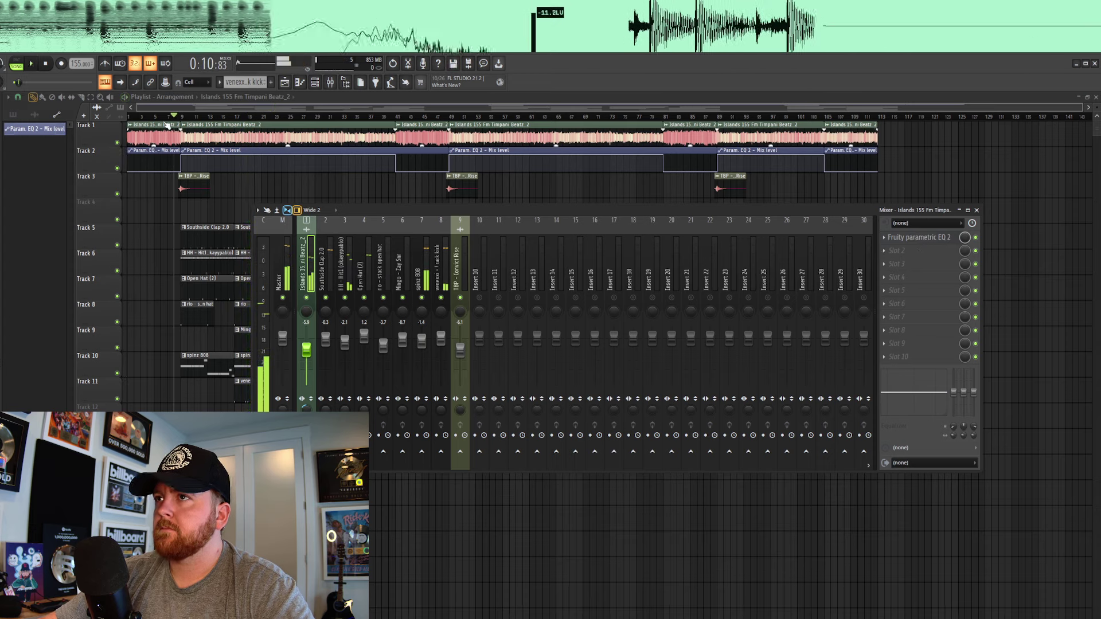
- Play the arrangement from the start and set the melody's level to -6.7 dB and the riser's to -4.8 dB
key(F9)
key(space)
key(space)
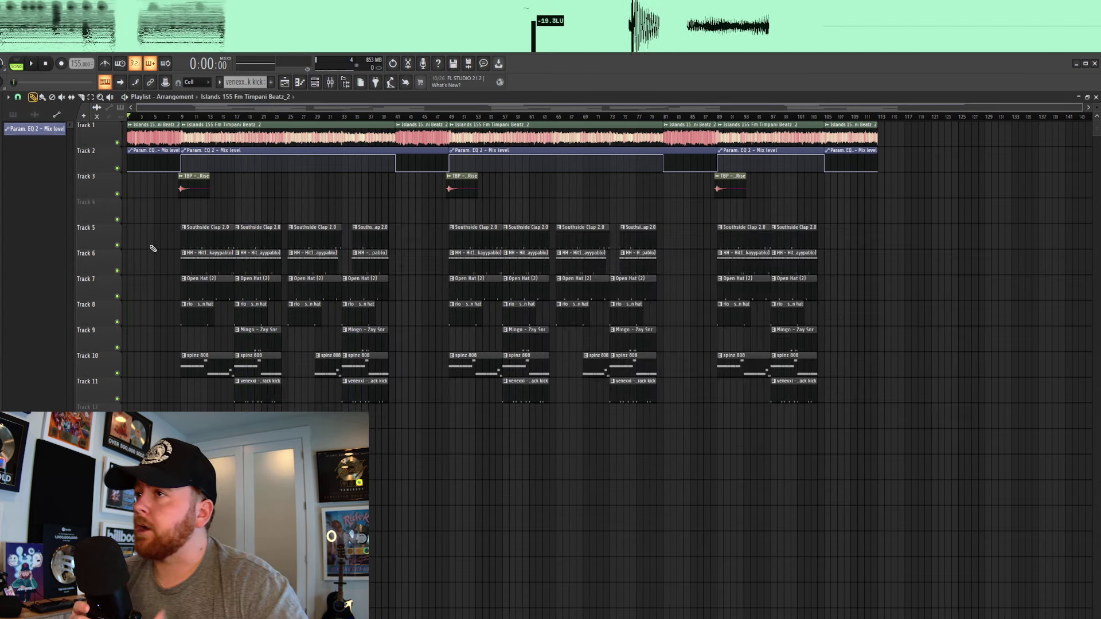
drag(1096, 108, 994, 109)
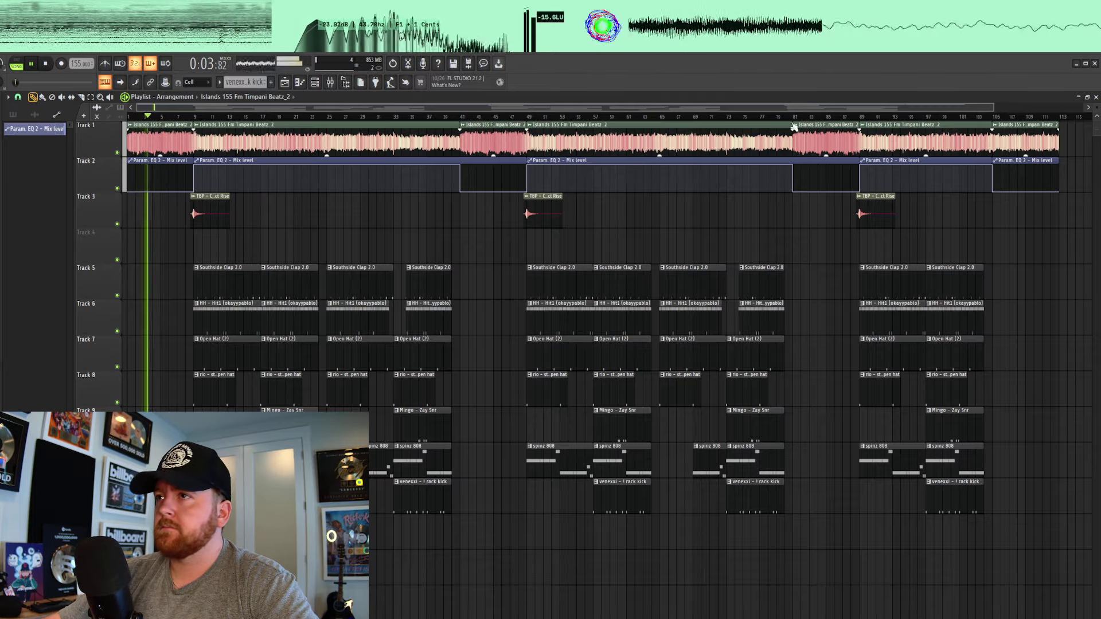
key(F9)
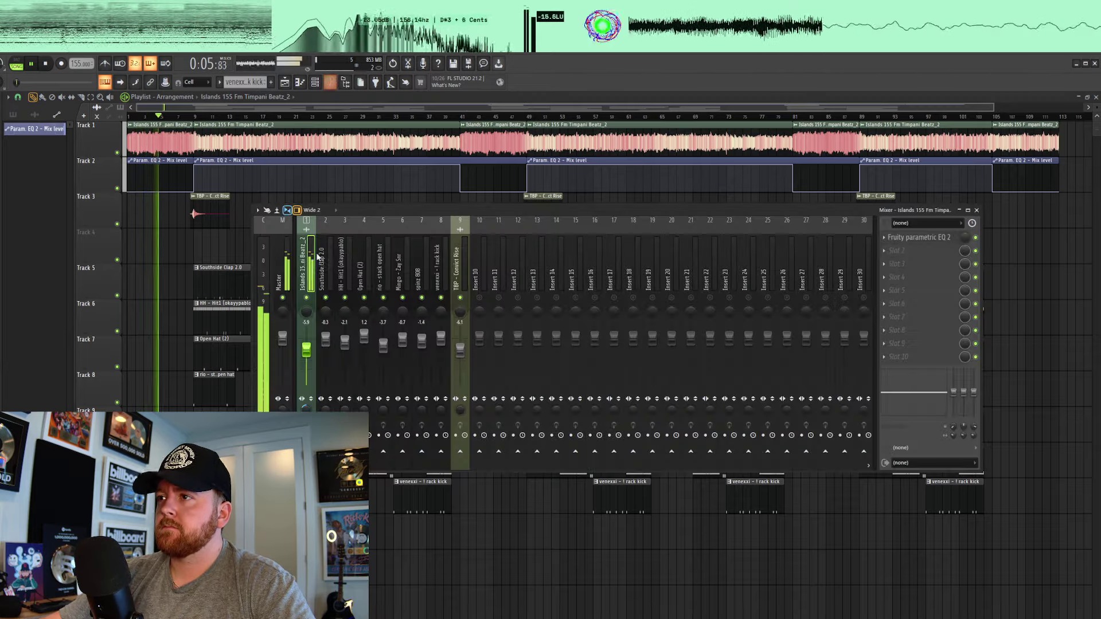
drag(311, 351, 311, 355)
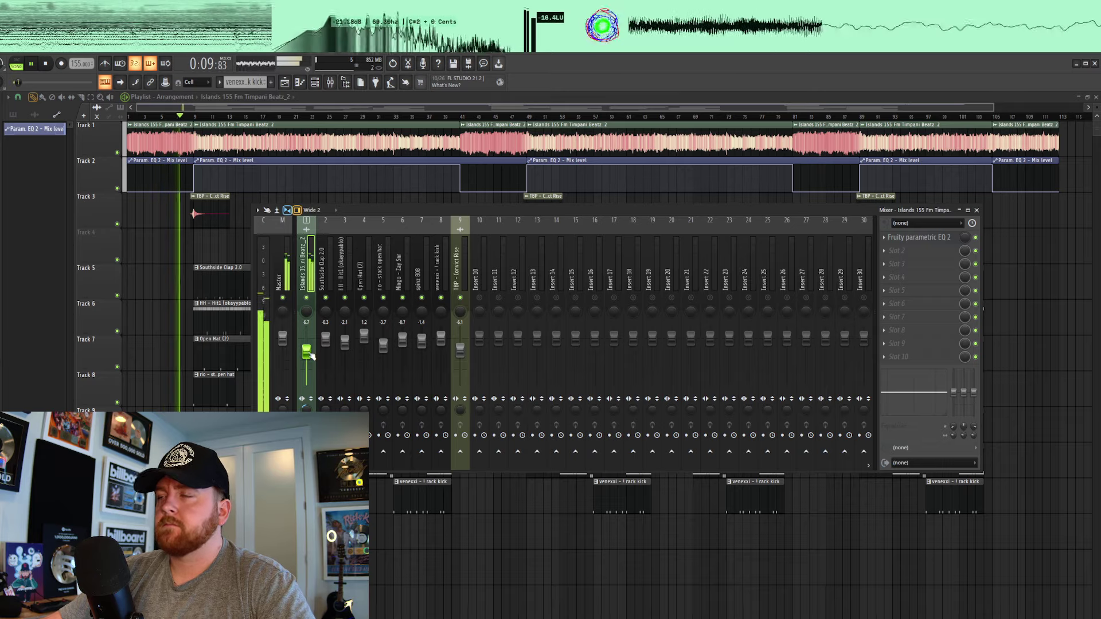
drag(464, 353, 466, 356)
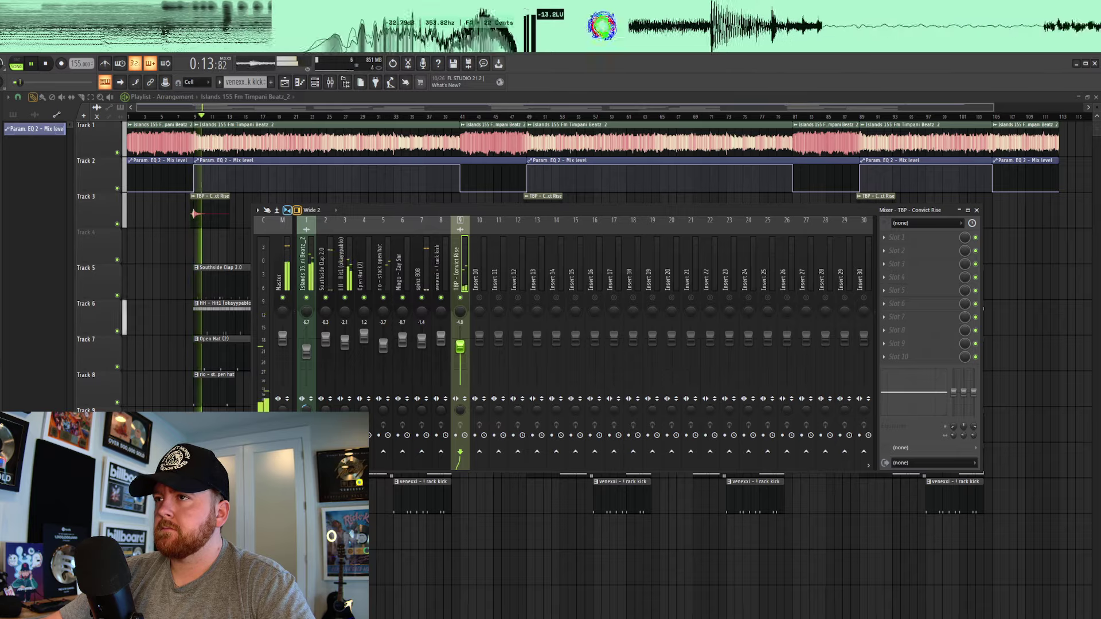
- Replay the transition into the first drop and set the riser's level to -3.1 dB
key(F9)
click(187, 118)
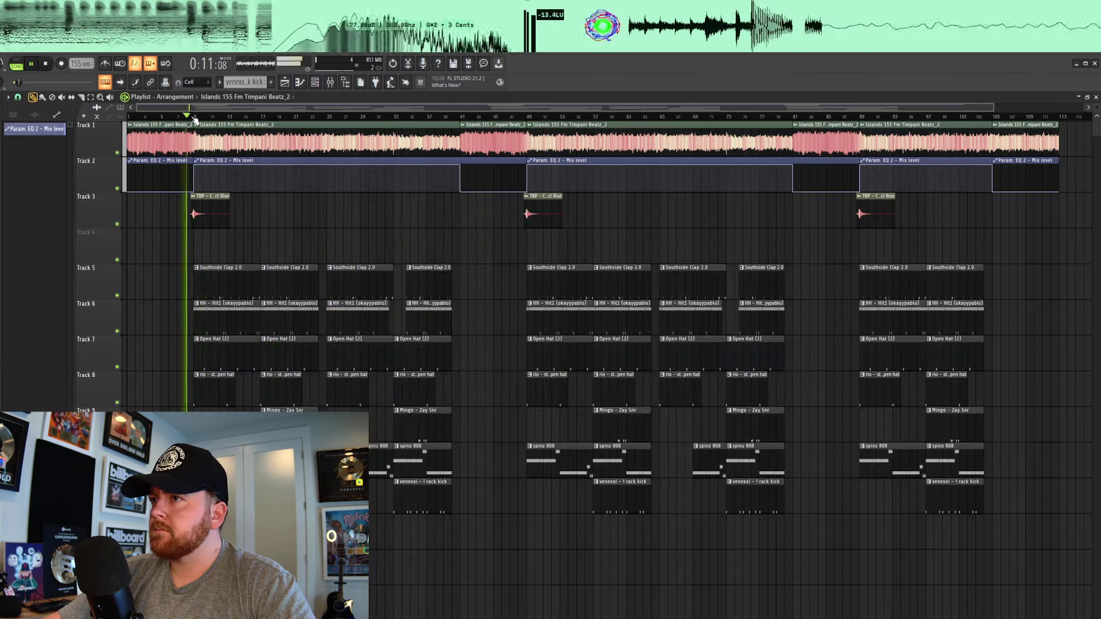
click(331, 82)
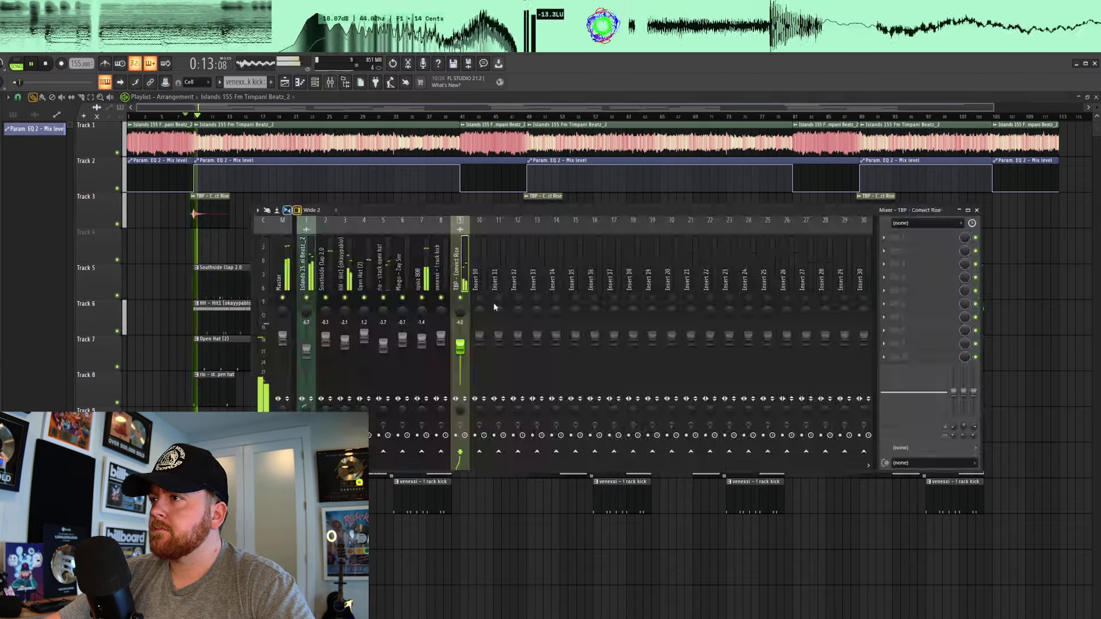
key(space)
key(space)
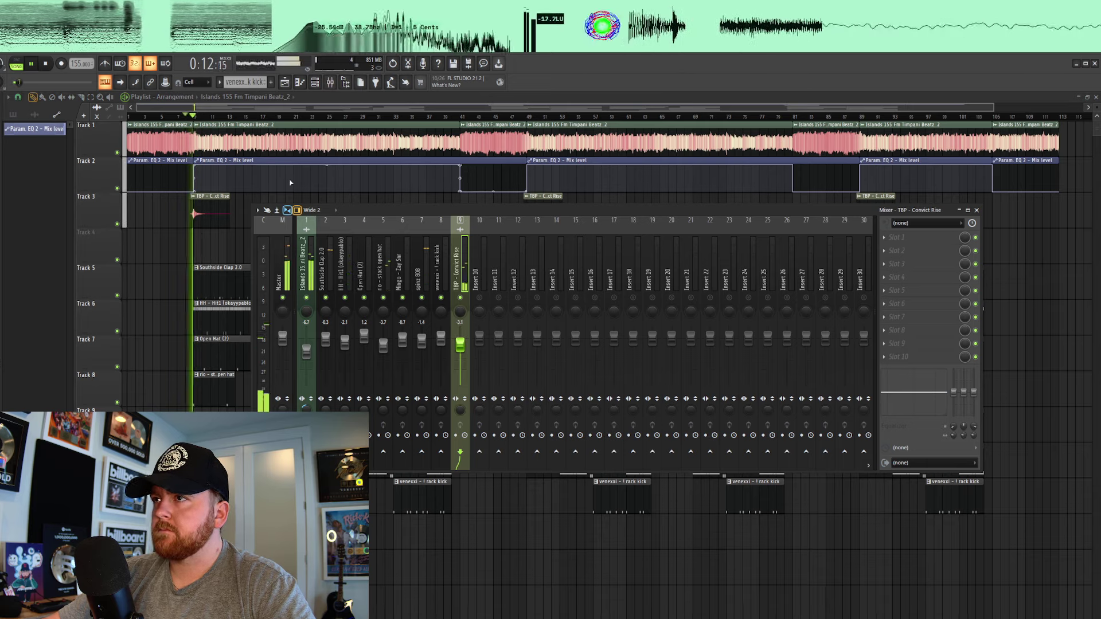
key(F9)
key(space)
key(space)
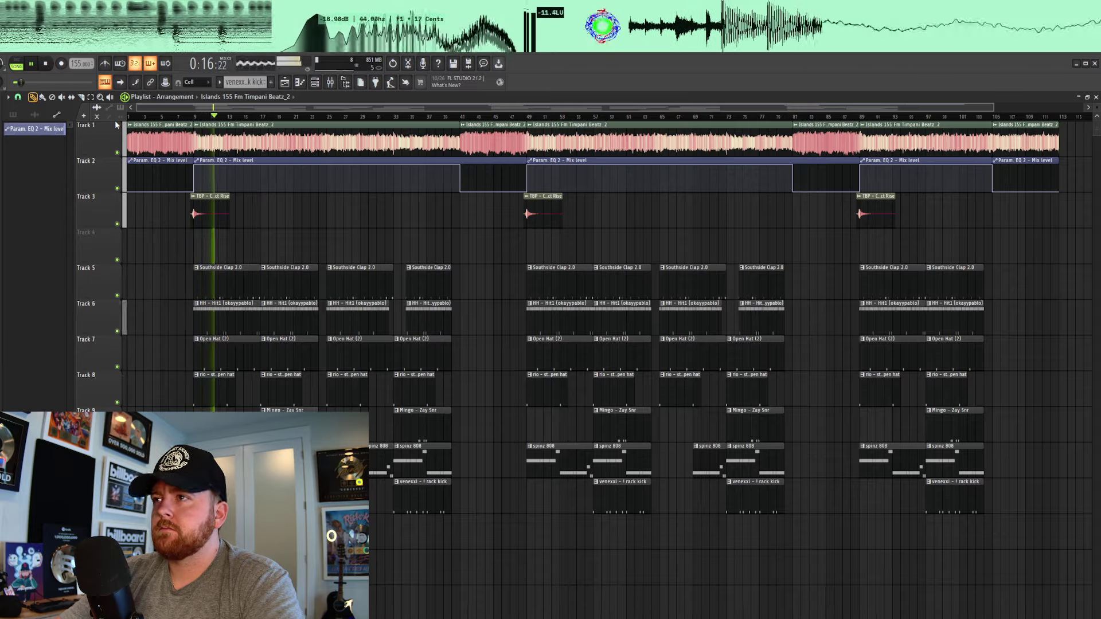
- Set the open hat to -2.9 dB and the stack open hat to -2.2 dB while listening through the arrangement
key(F9)
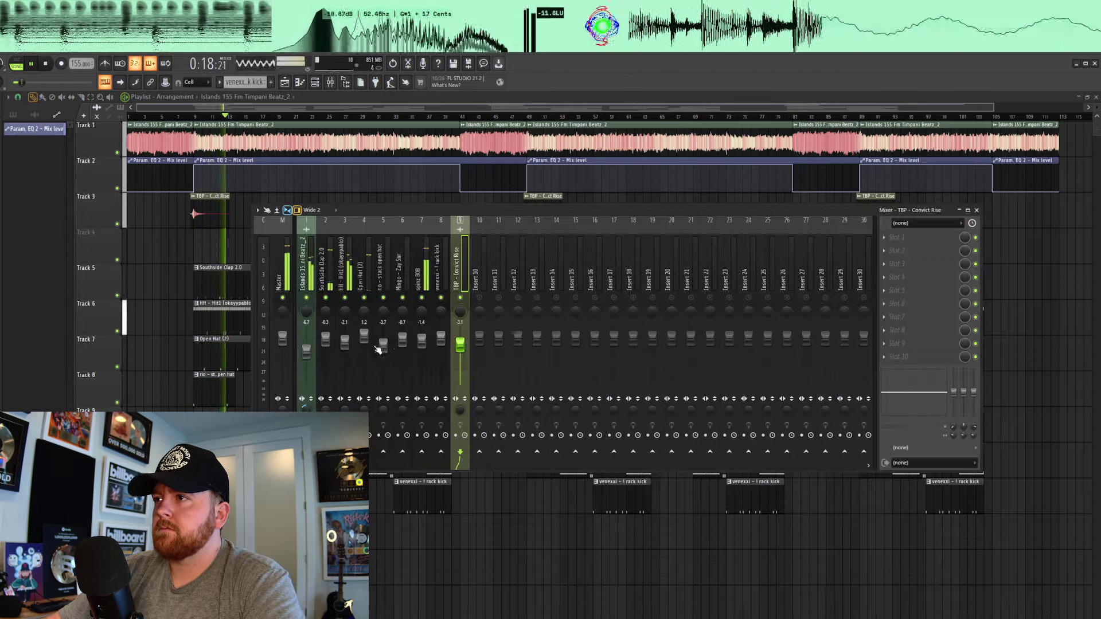
drag(364, 336, 363, 339)
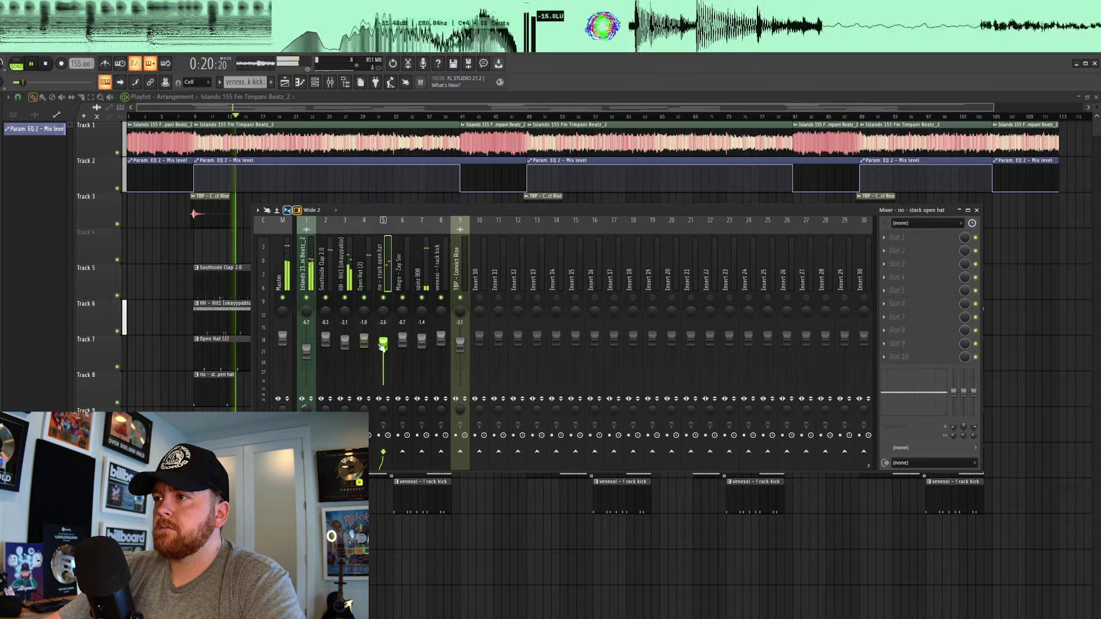
click(363, 343)
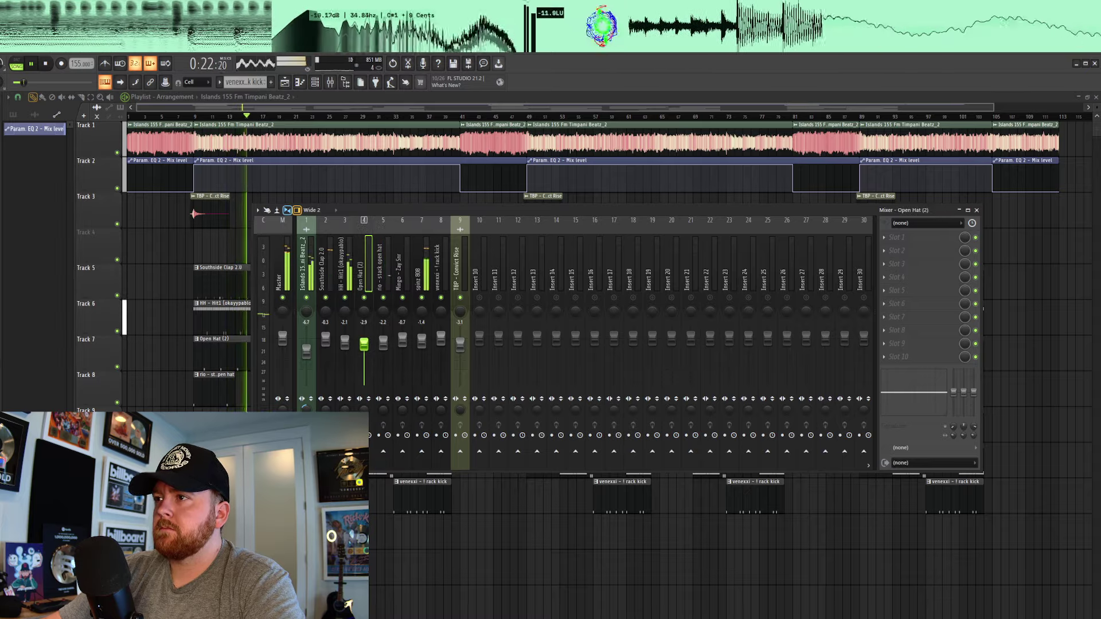
key(F9)
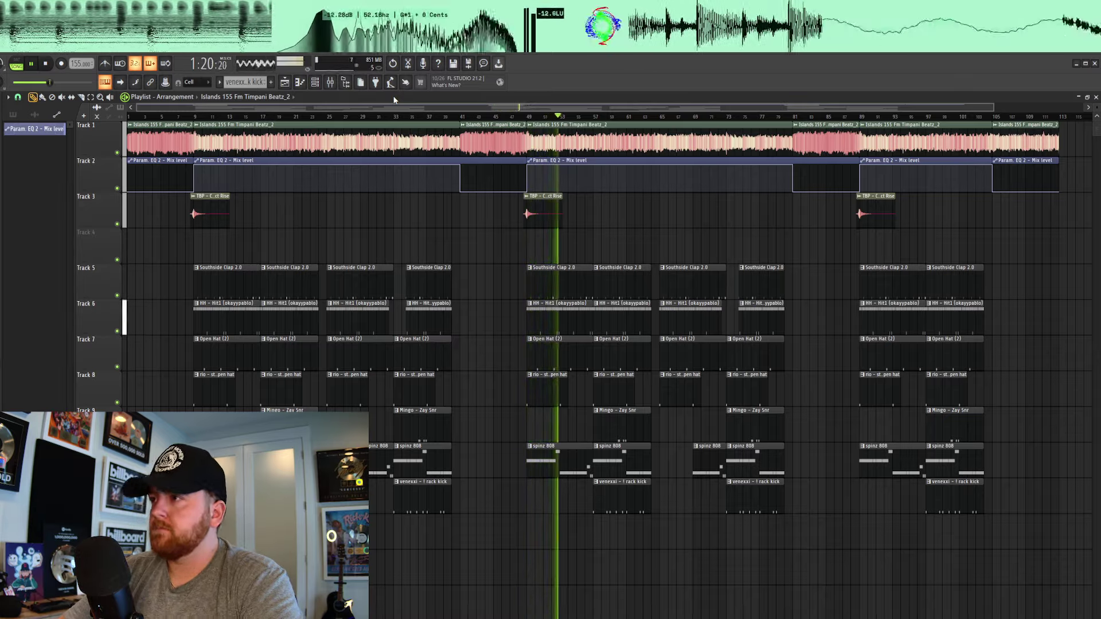
key(space)
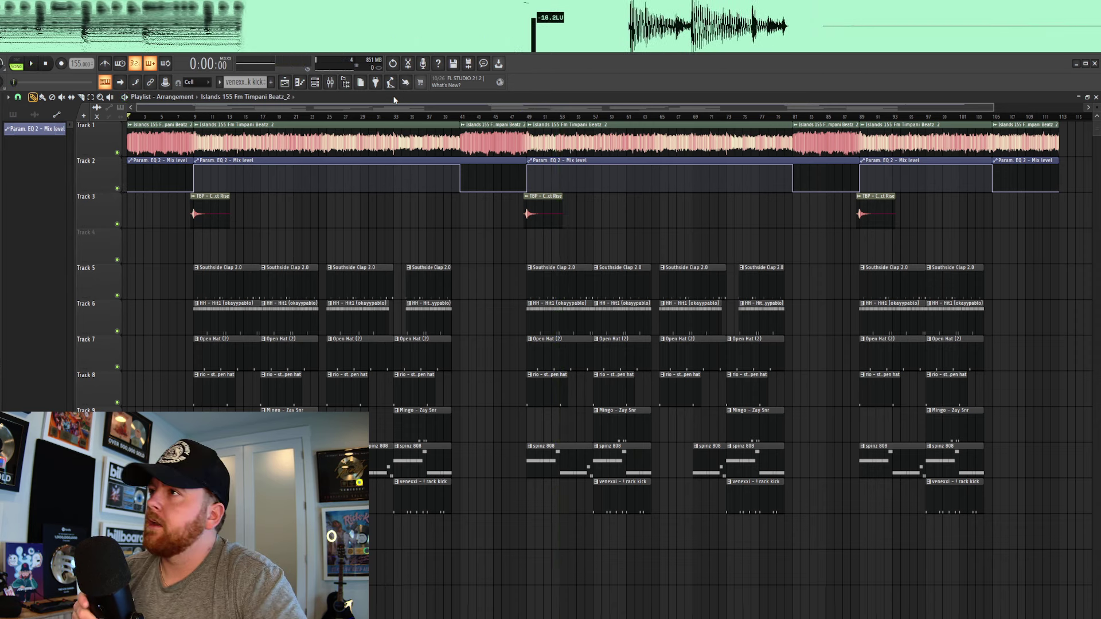